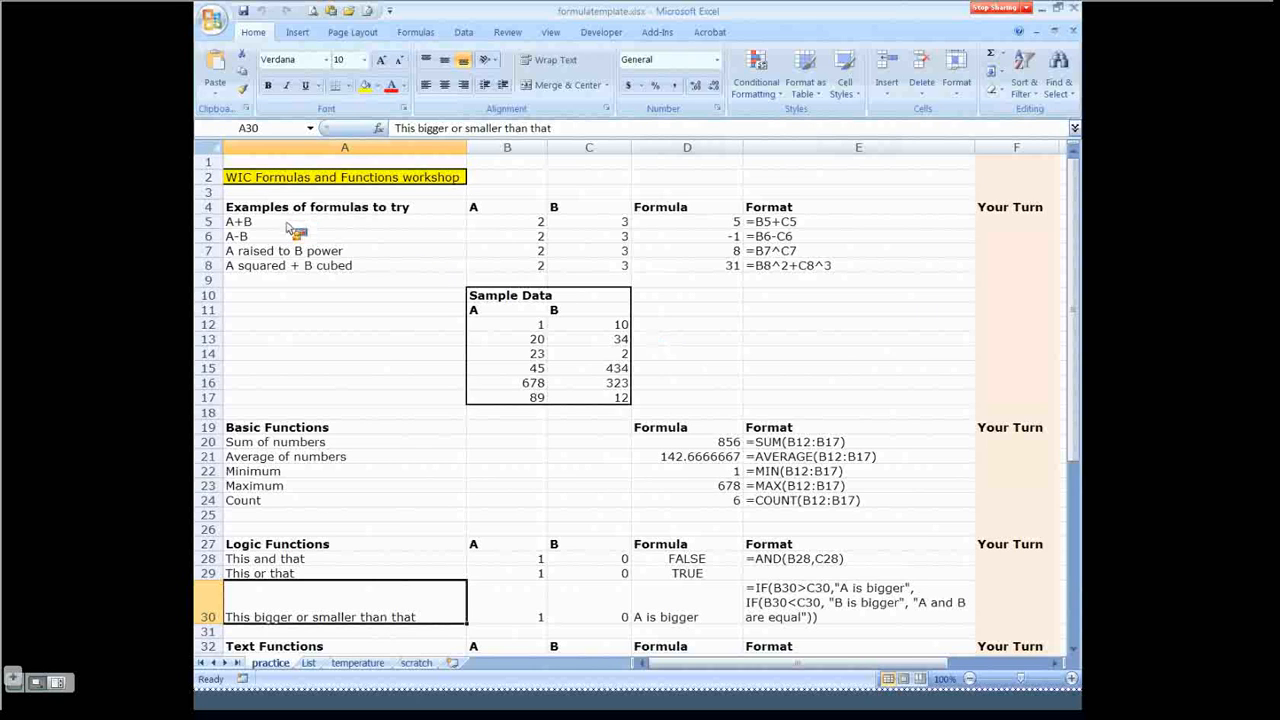
Review the A+B example label and the A, B, Formula and Format column headings in row 4
click(286, 222)
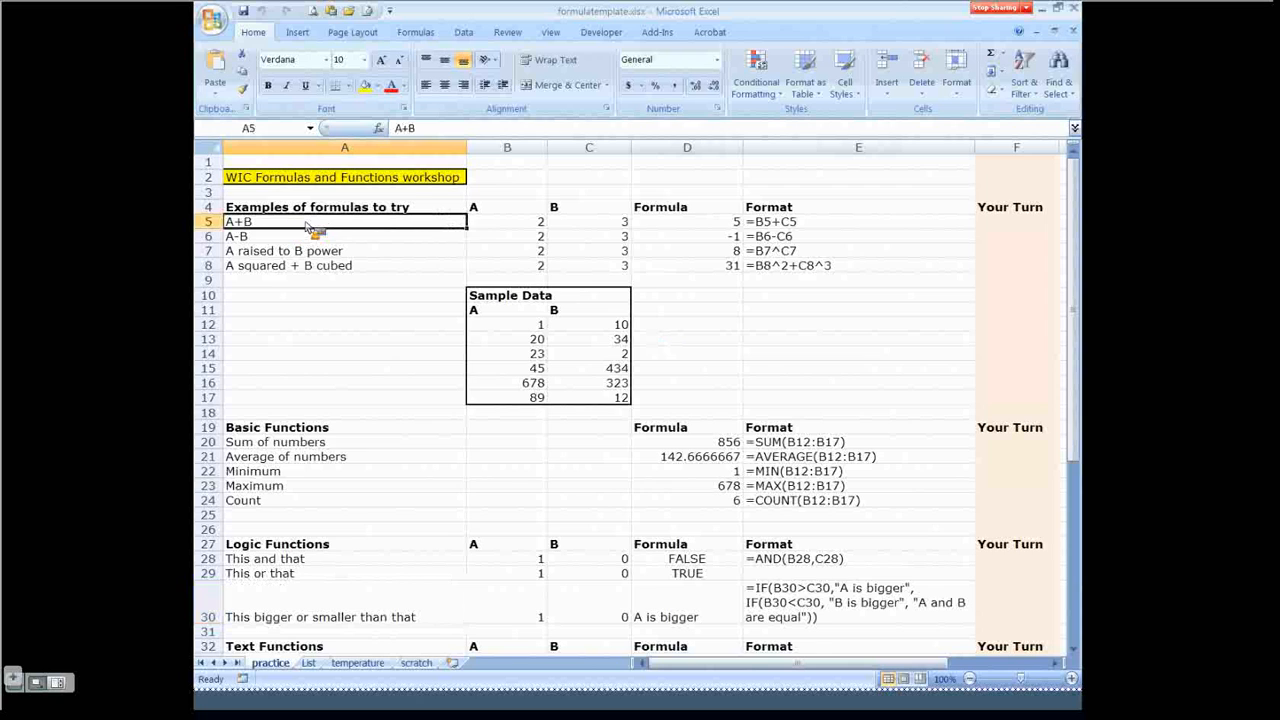
click(502, 209)
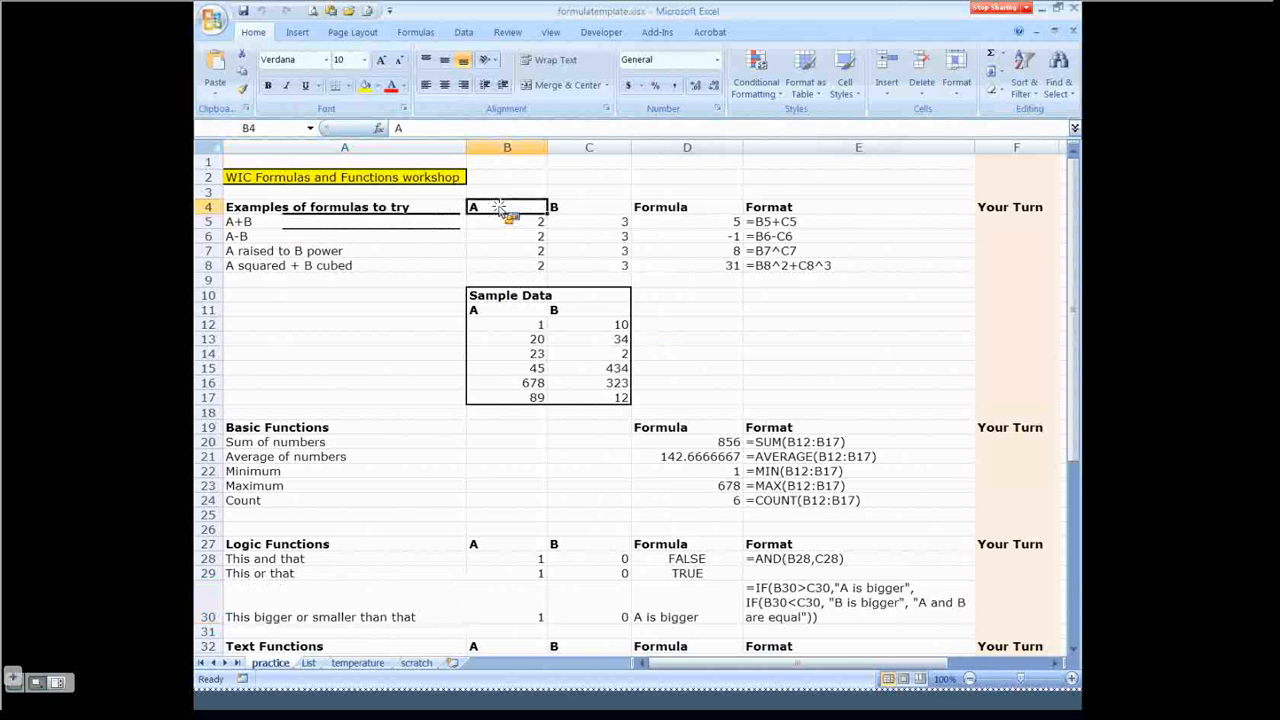
click(600, 212)
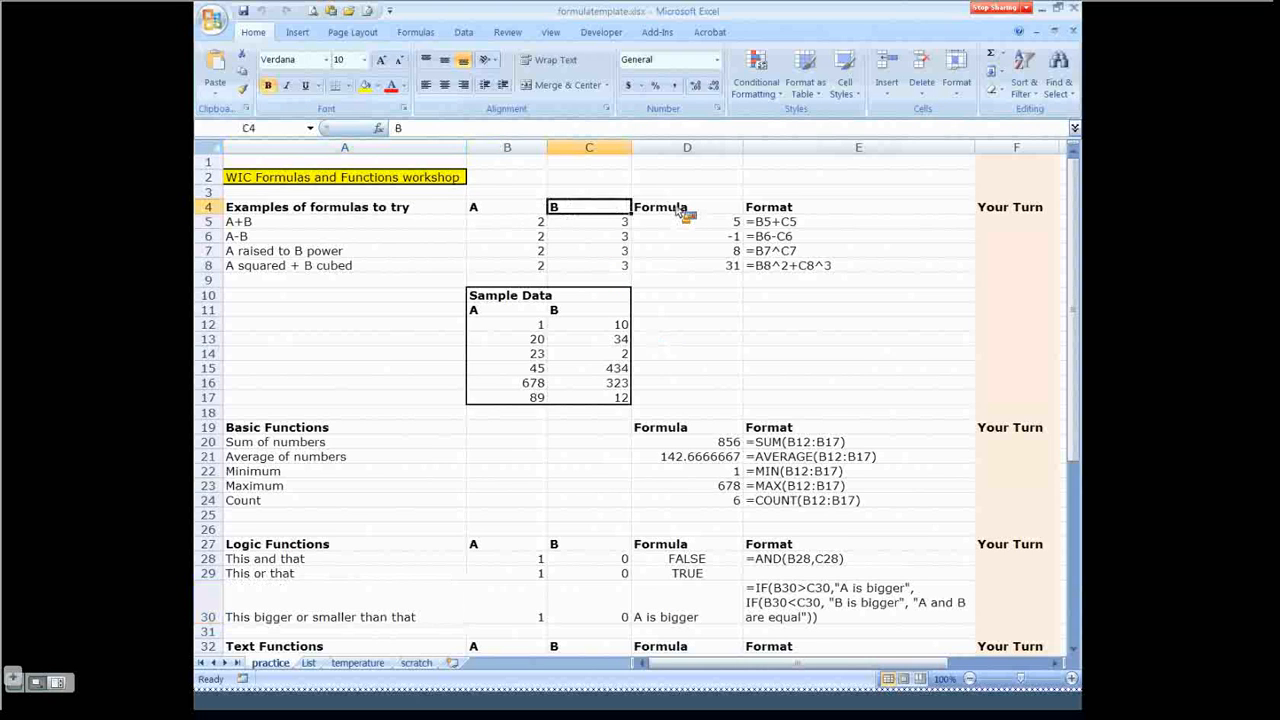
click(680, 212)
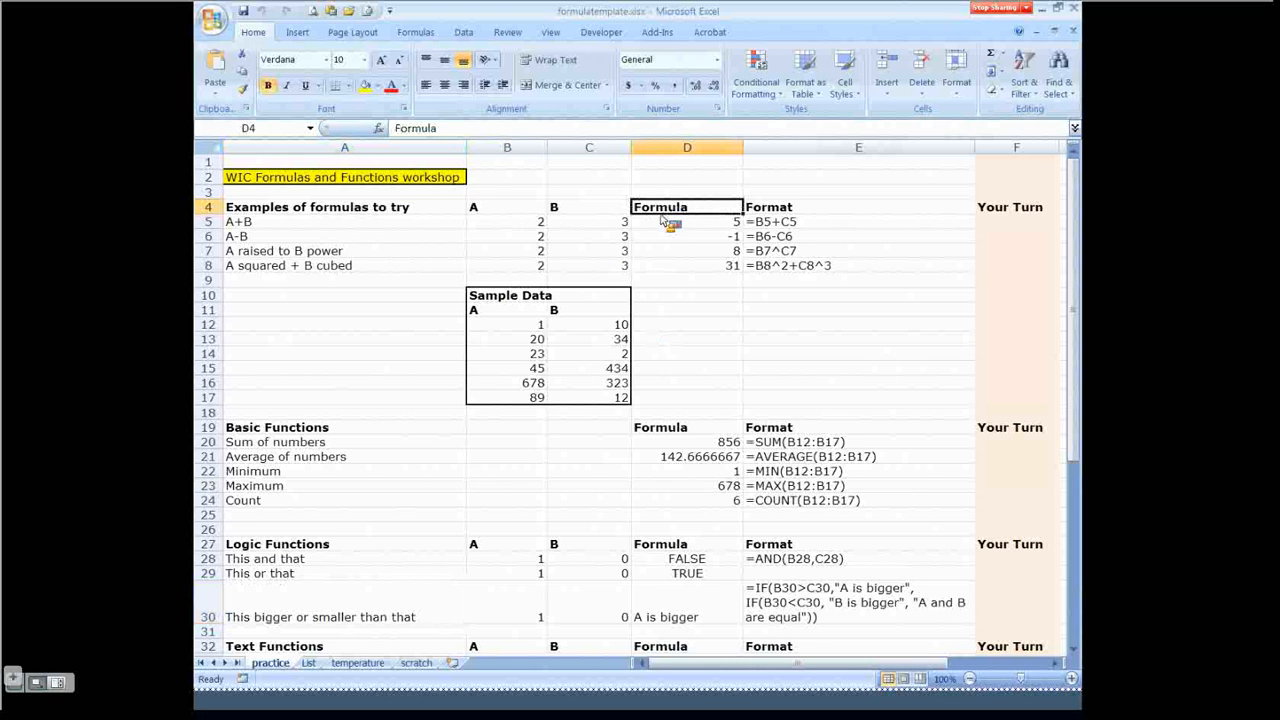
click(788, 213)
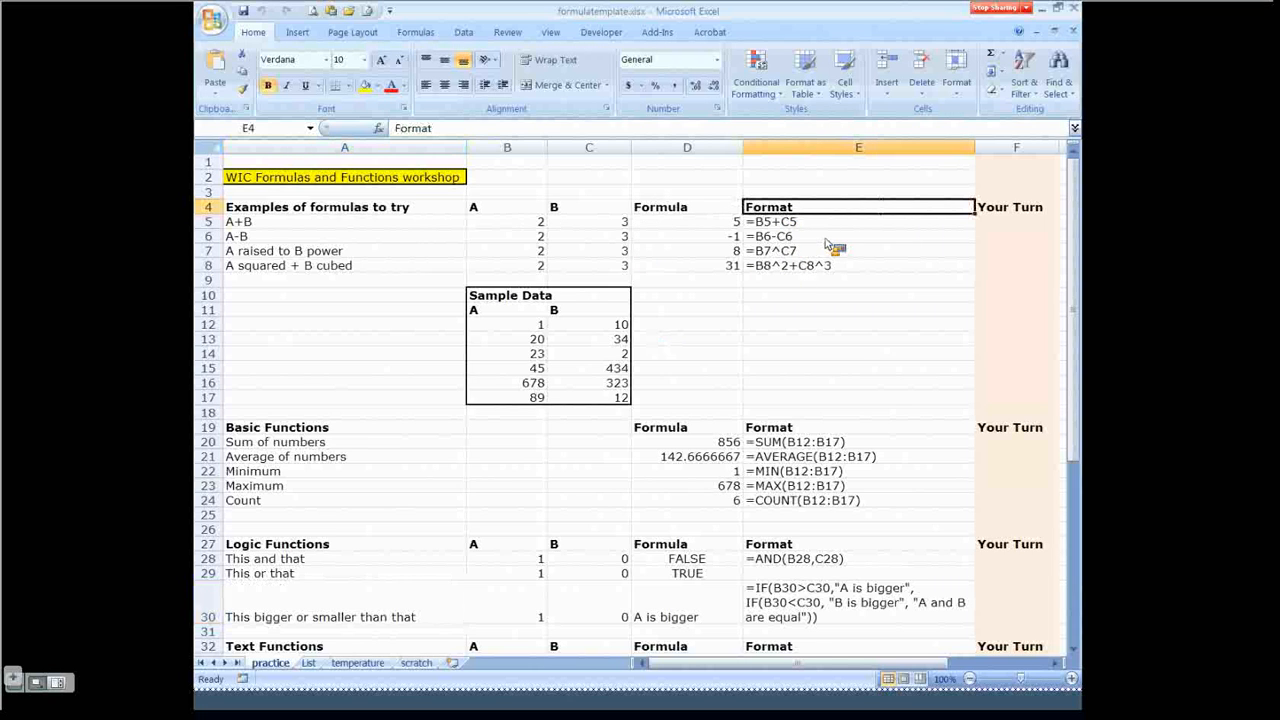
Enter the formula =B5+C5 in cell F5, the Your Turn cell of the A+B example
click(1017, 224)
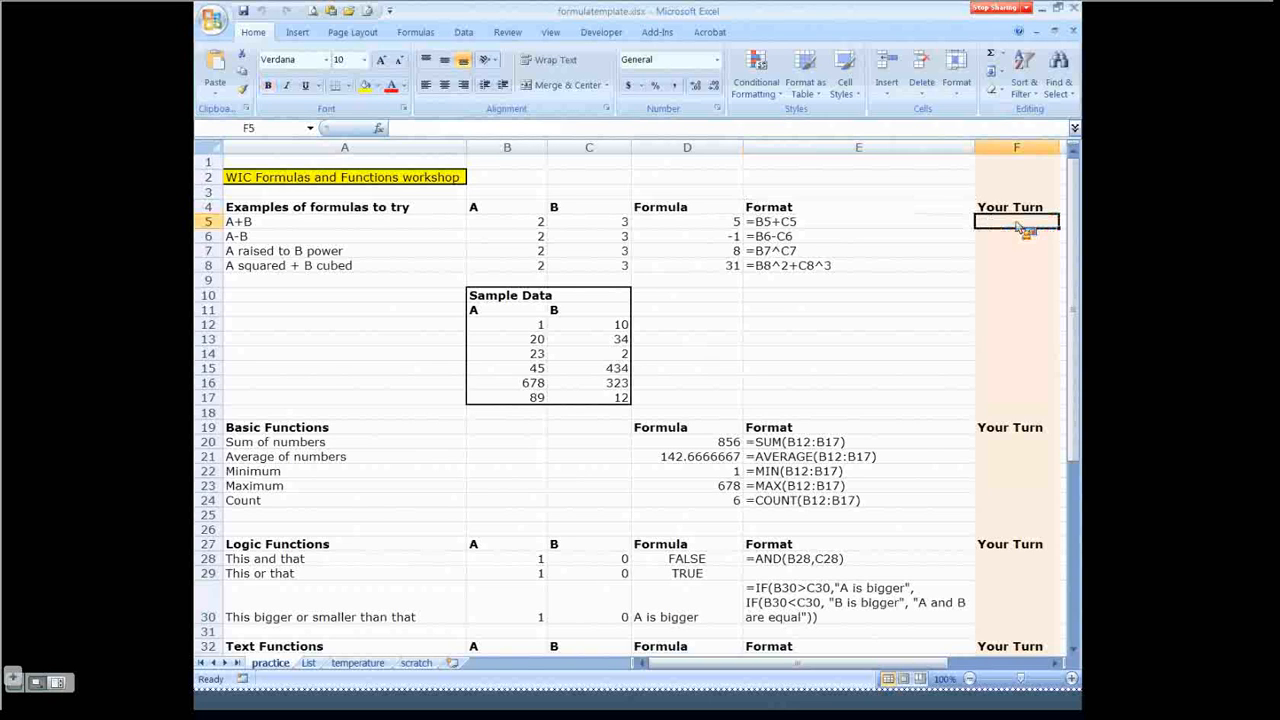
text(=)
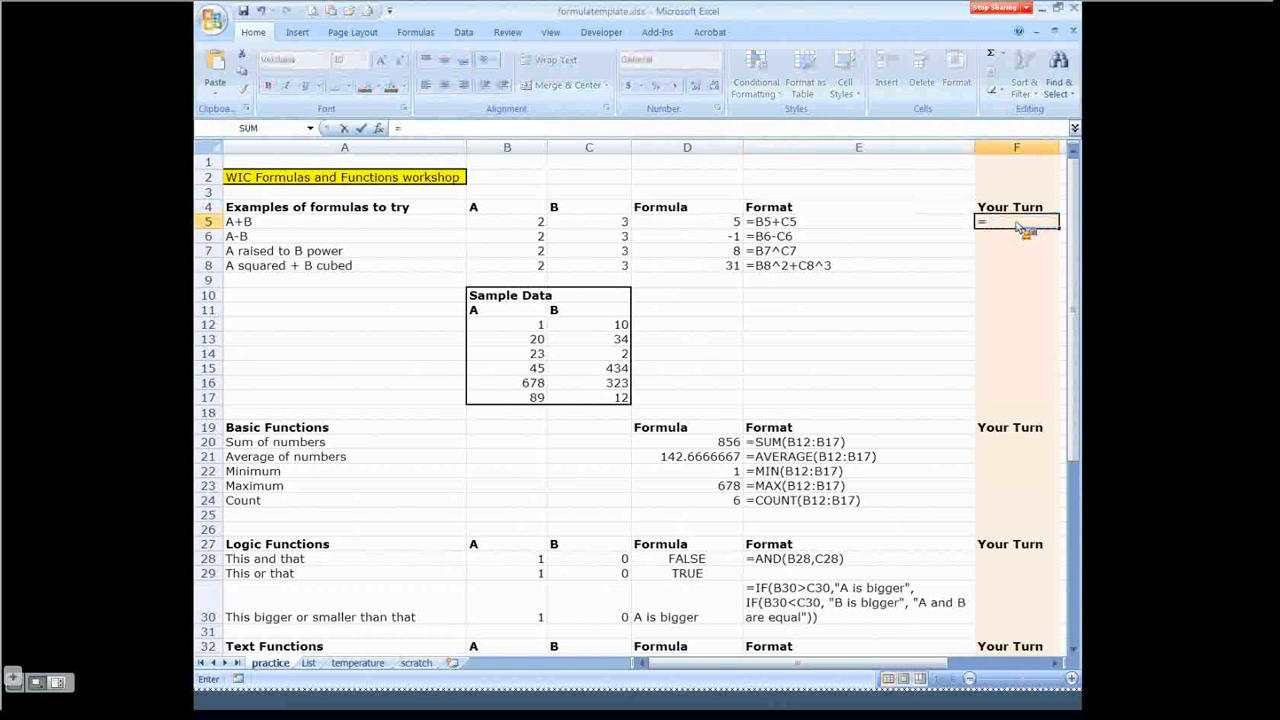
click(512, 224)
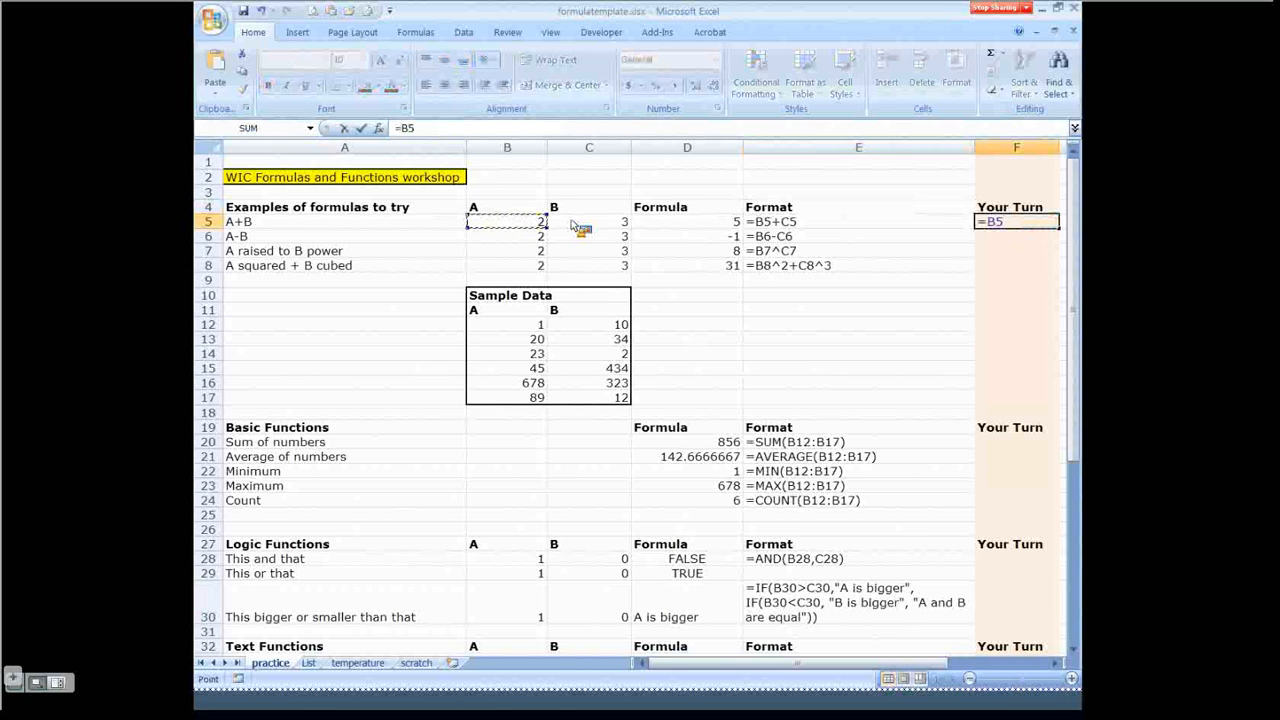
text(+)
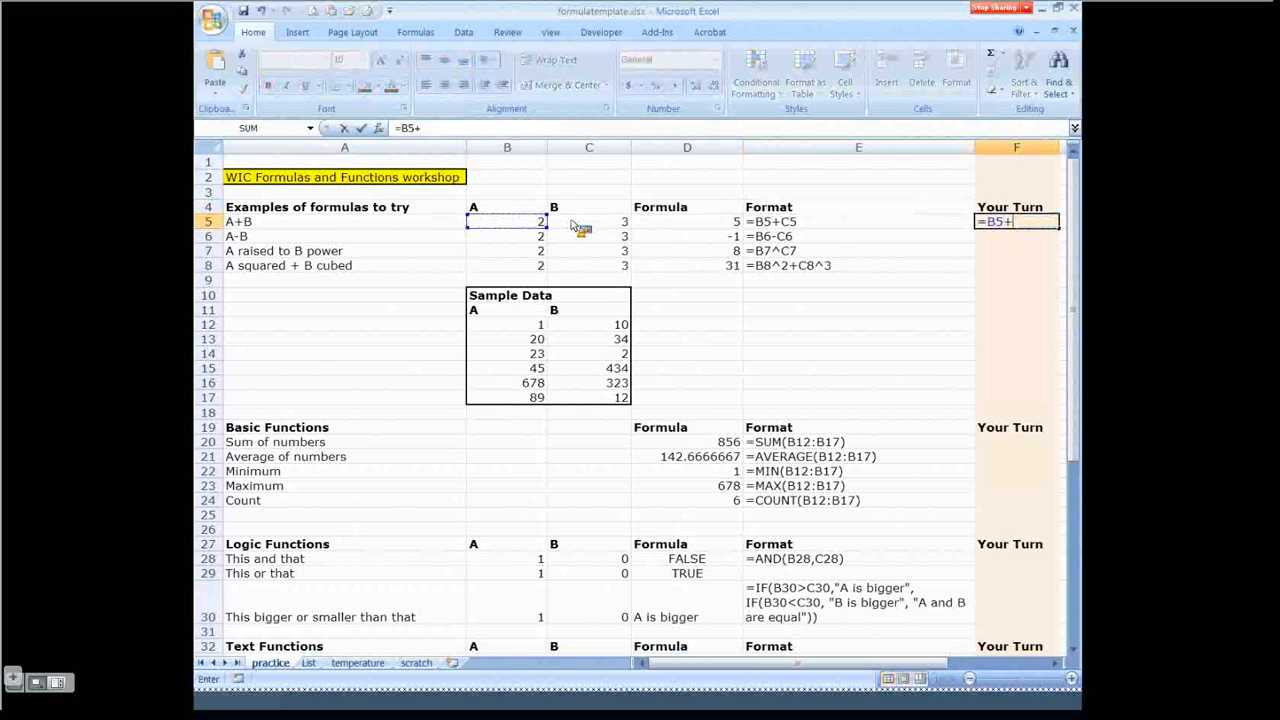
click(585, 224)
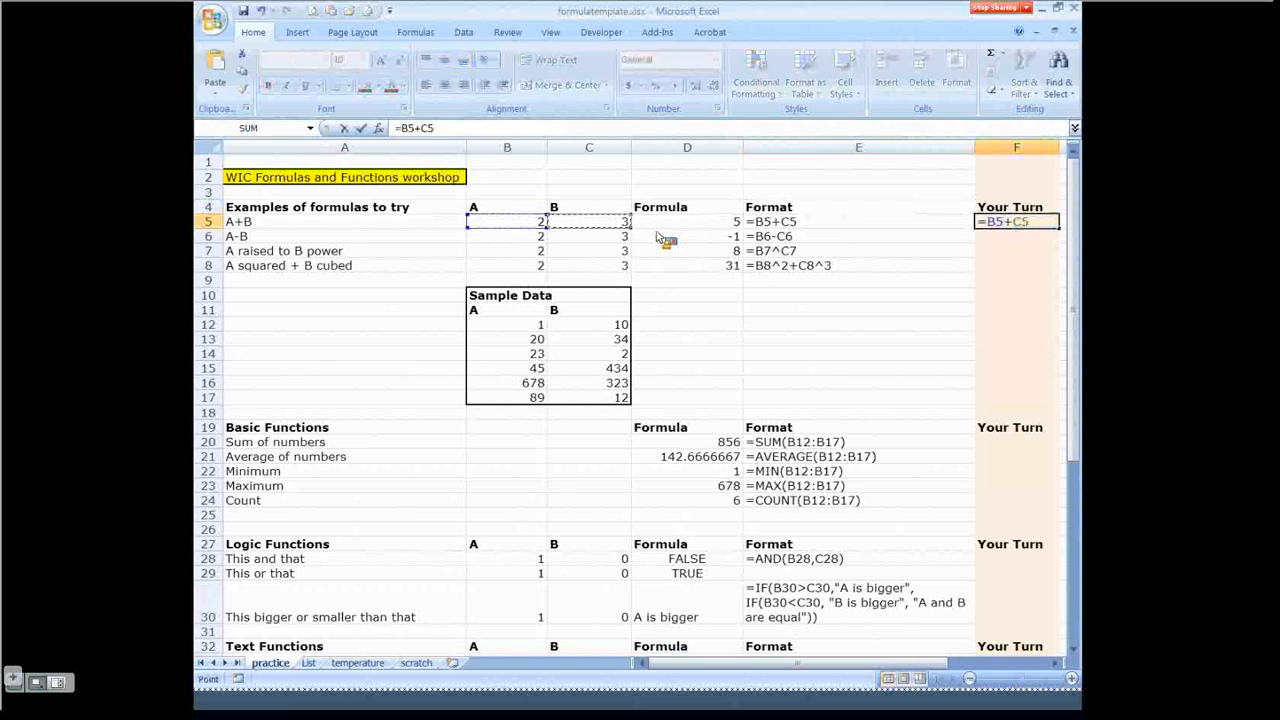
key(Return)
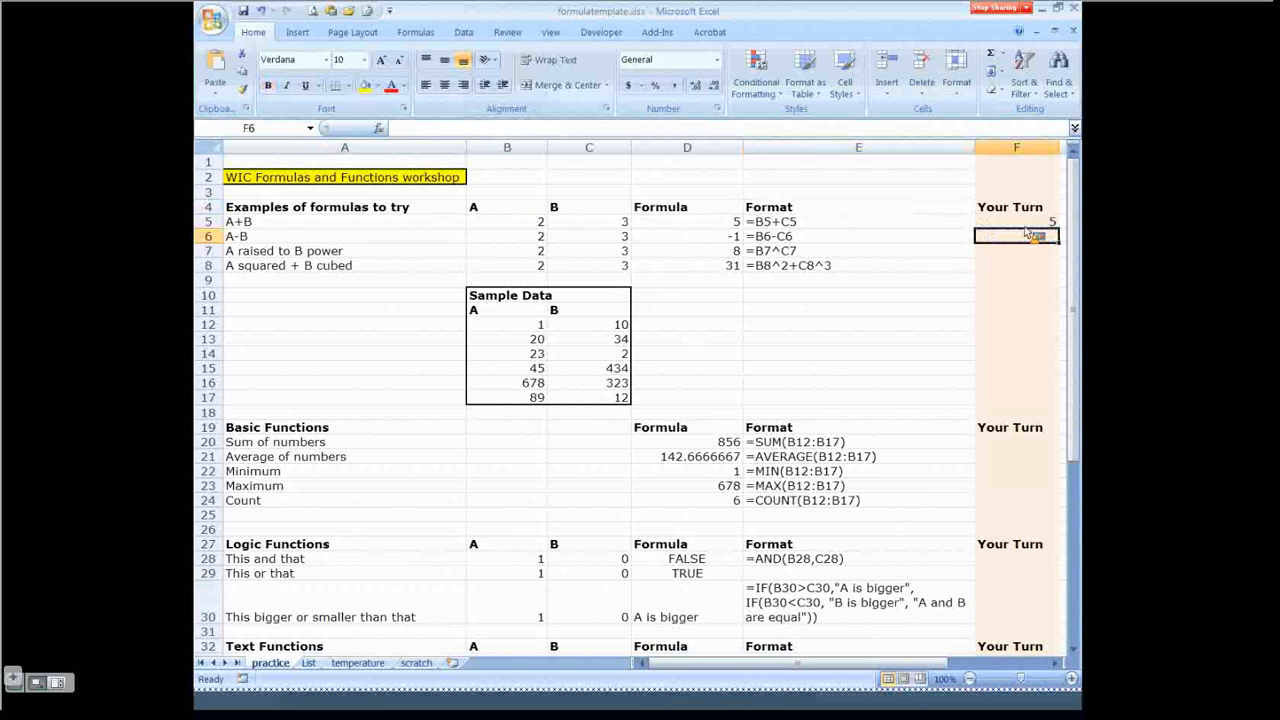
Test the addition formulas by setting B5 to 5 and C5 to 9
click(520, 224)
text(5)
key(Return)
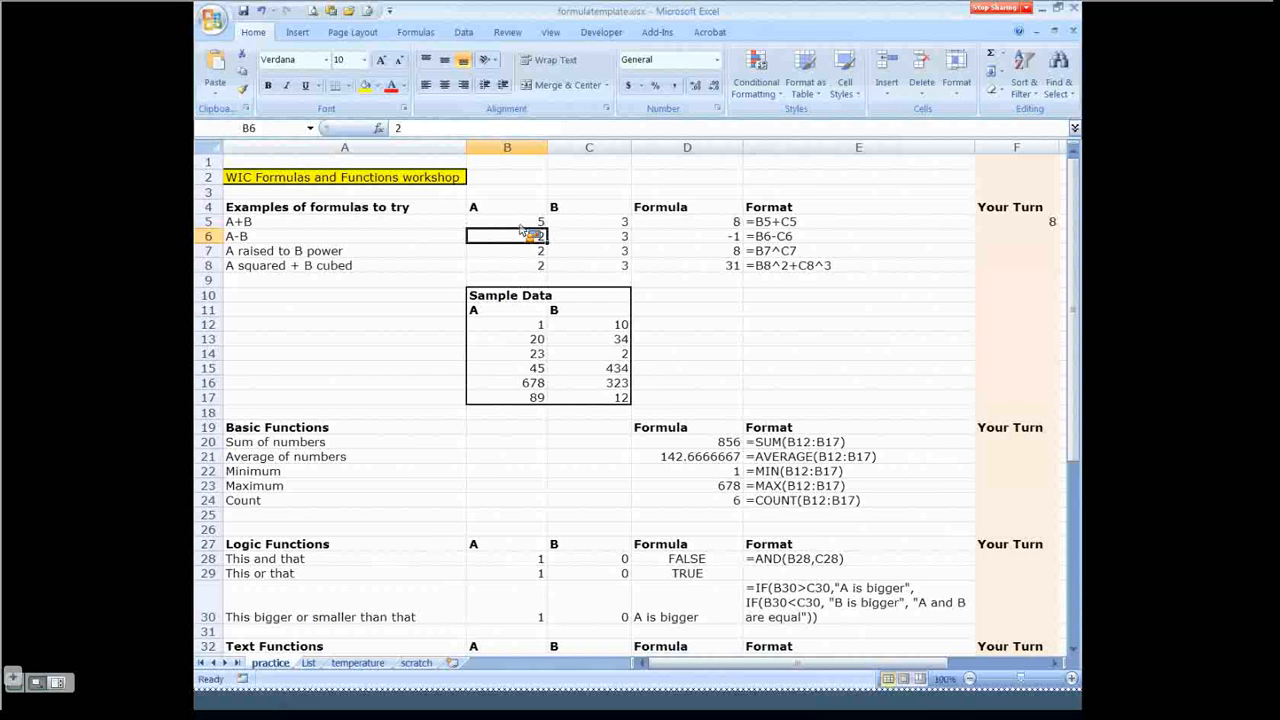
click(585, 222)
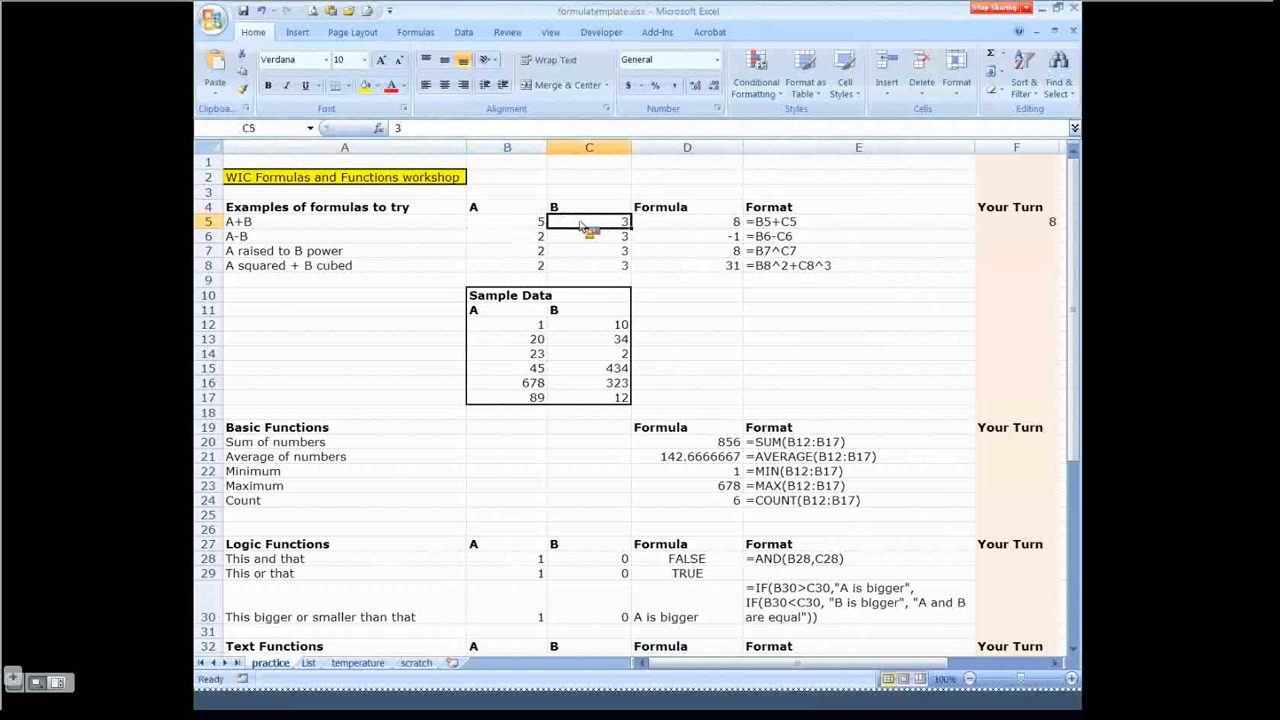
drag(583, 224, 528, 226)
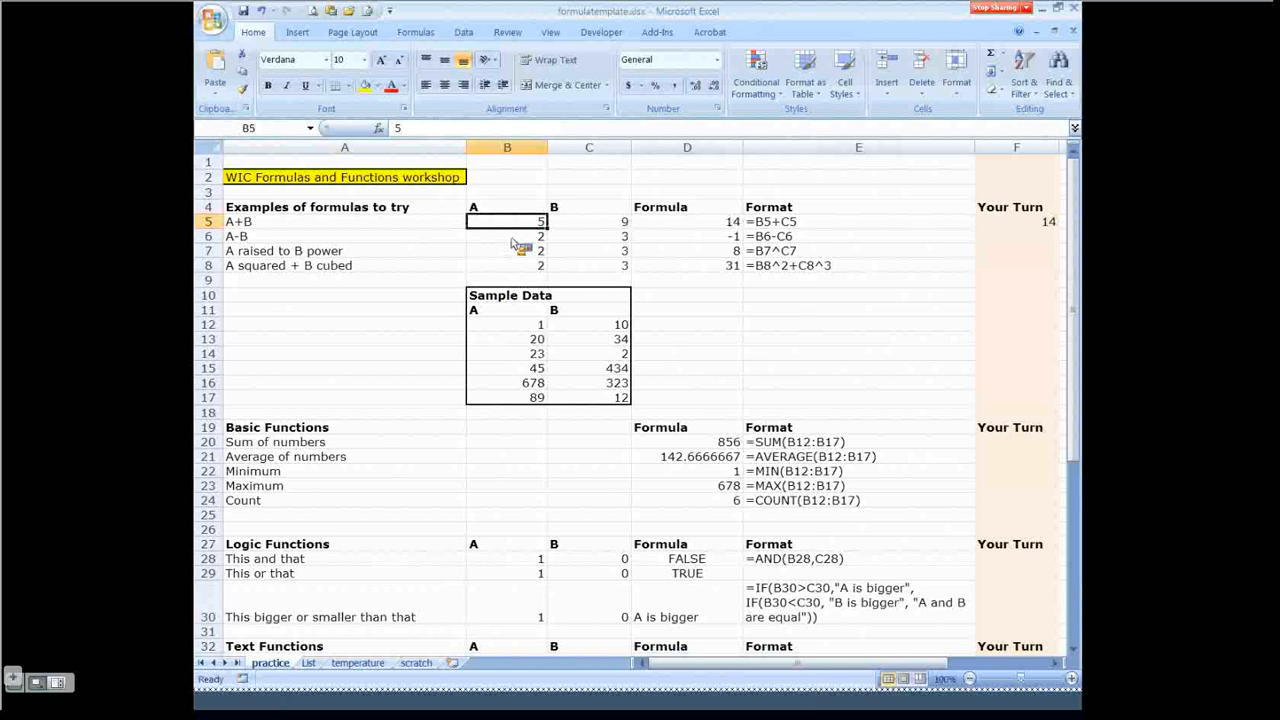
key(Return)
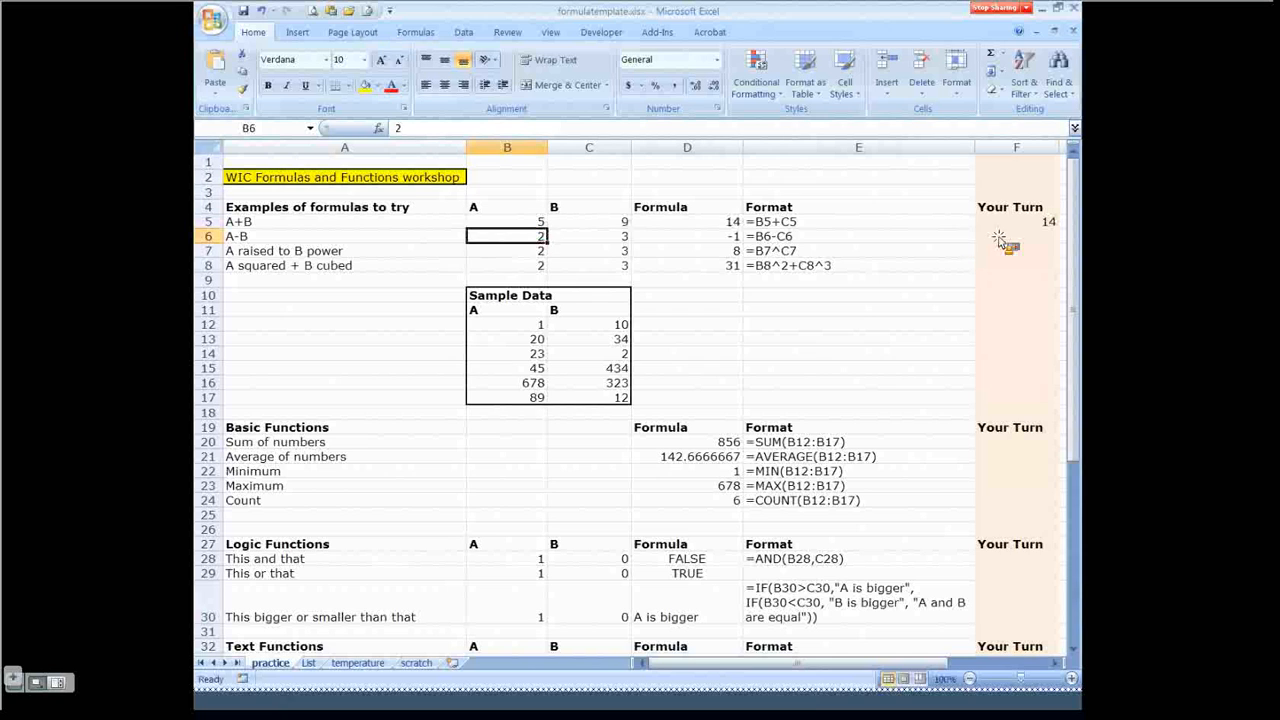
Enter the formula =B6-C6 in cell F6, the Your Turn cell of the A-B example
click(1000, 241)
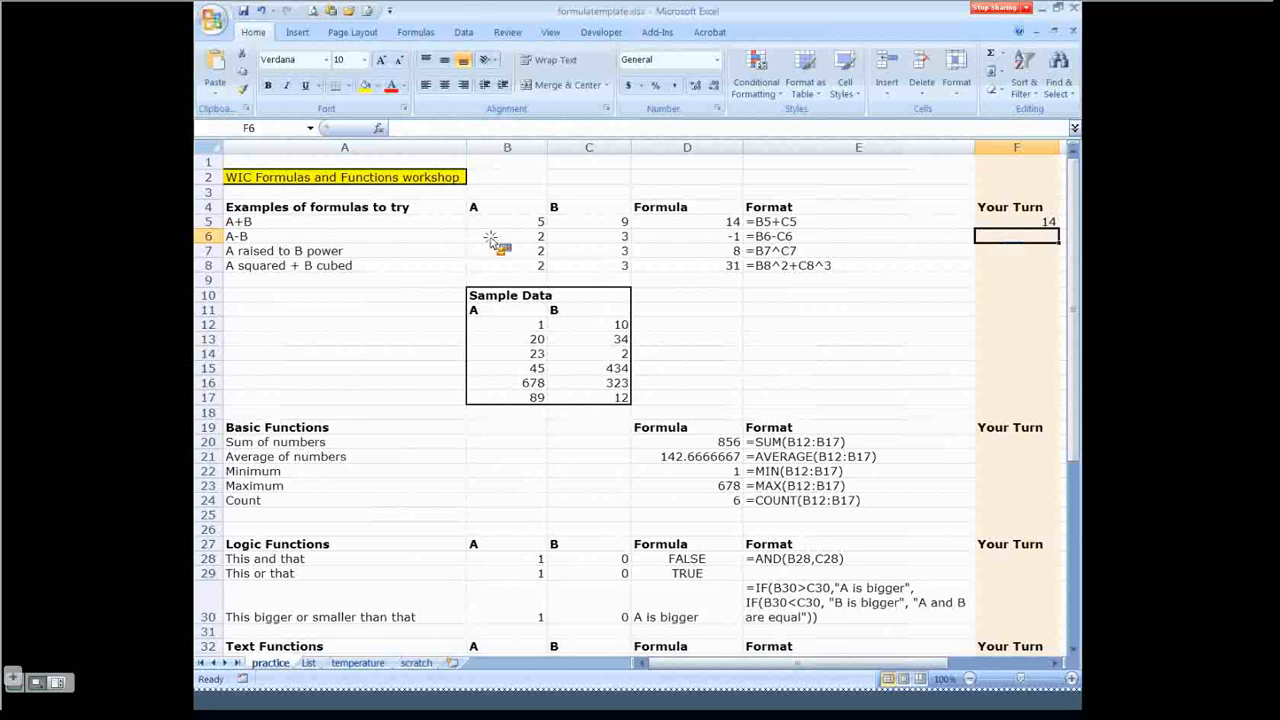
text(=)
click(490, 238)
text(-)
click(612, 240)
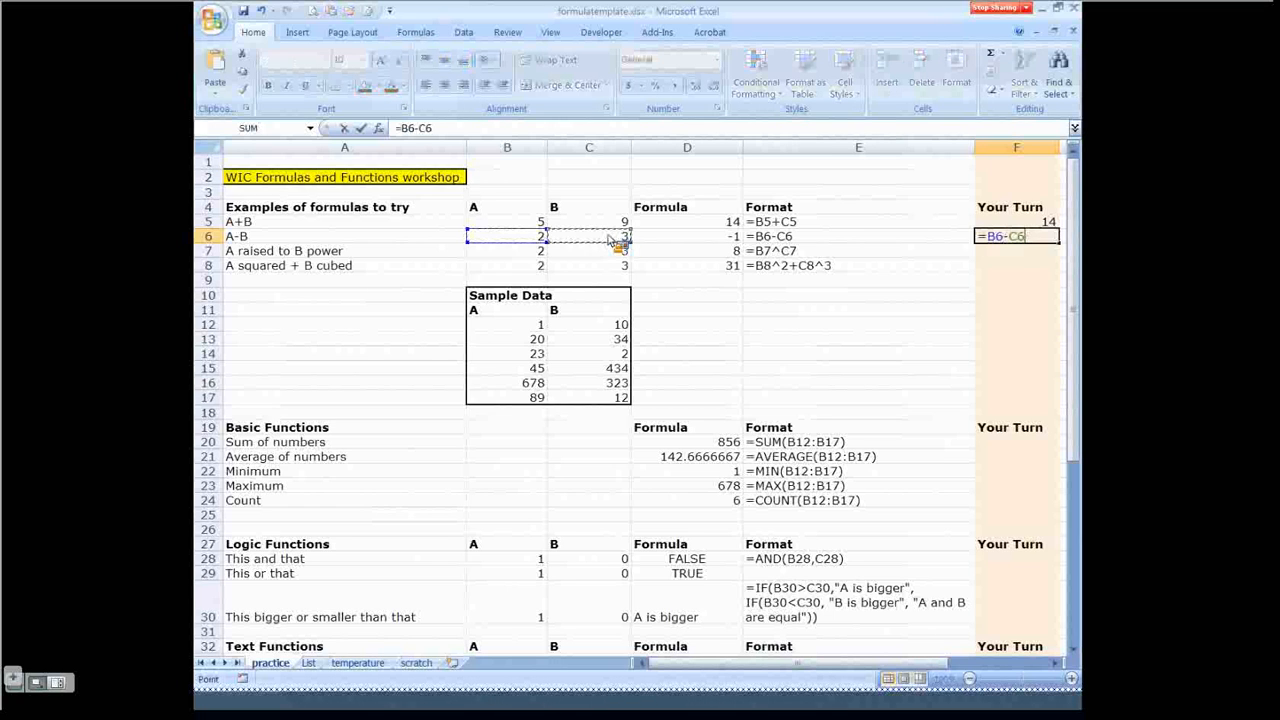
key(Return)
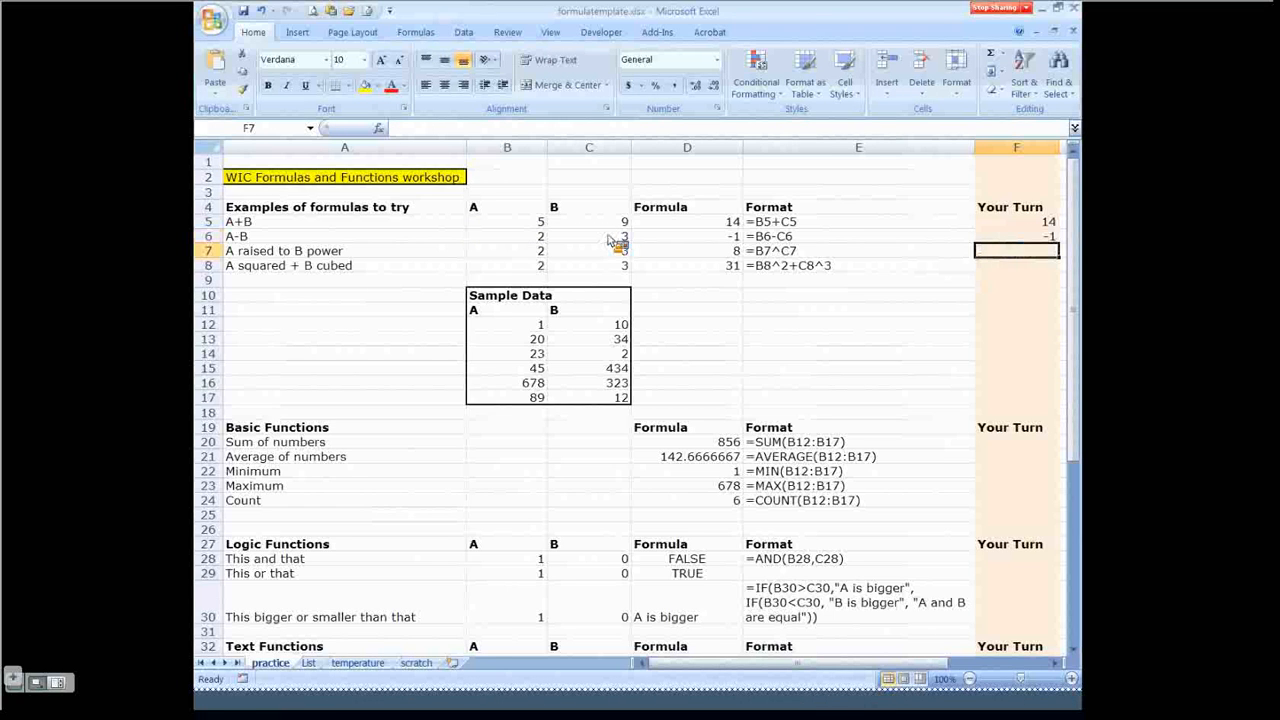
Test the subtraction formulas by setting the A value in B6 to 8
click(512, 238)
text(8)
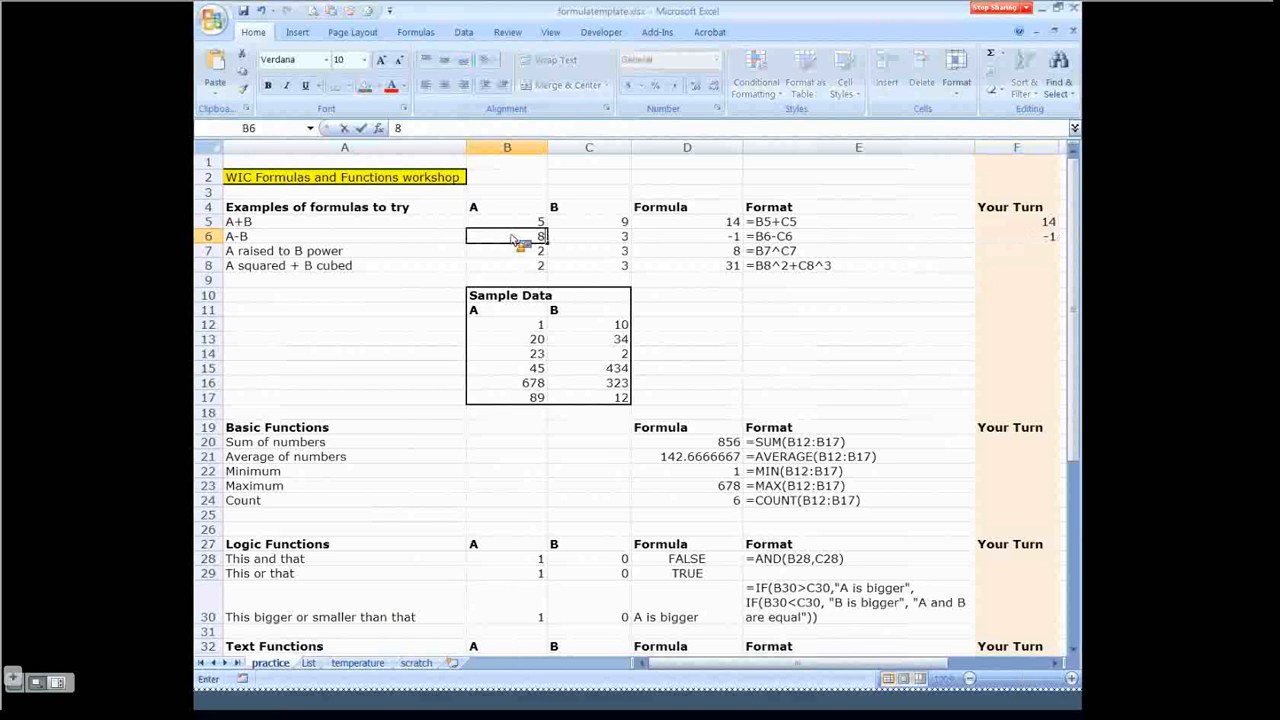
key(Return)
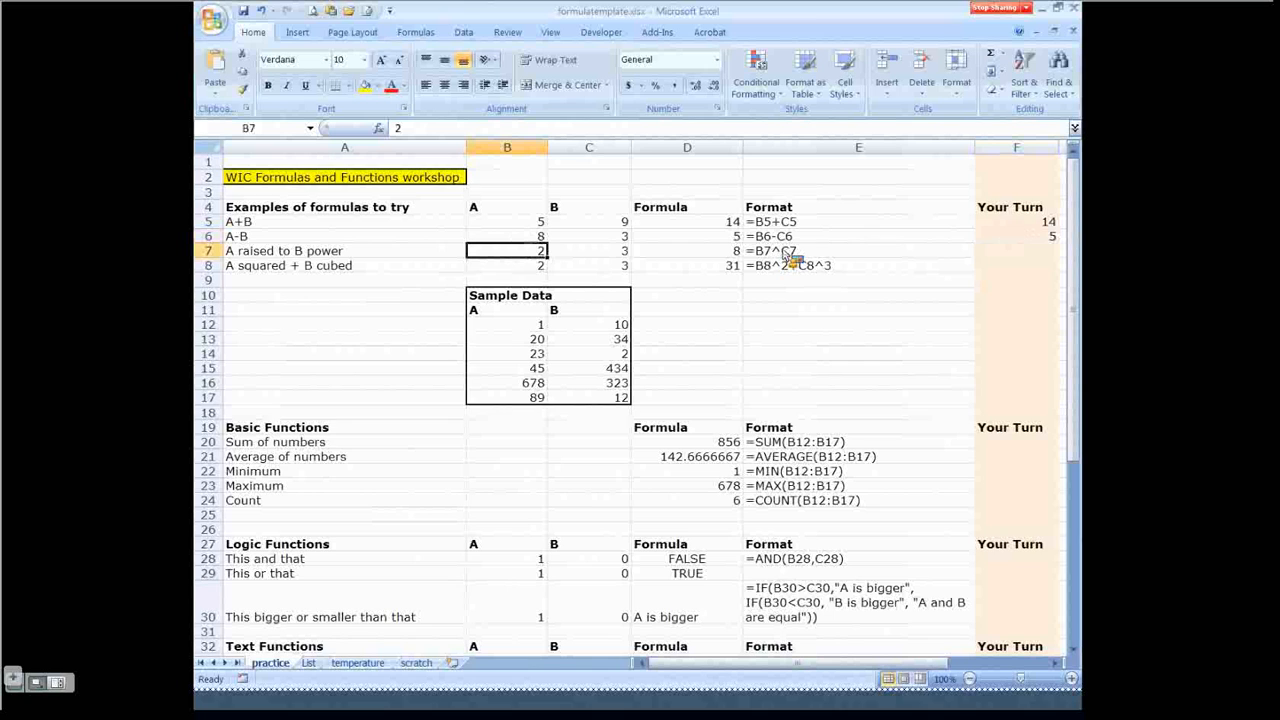
Enter the formula =B7^C7 in cell F7 to raise A to the power of B
click(1000, 255)
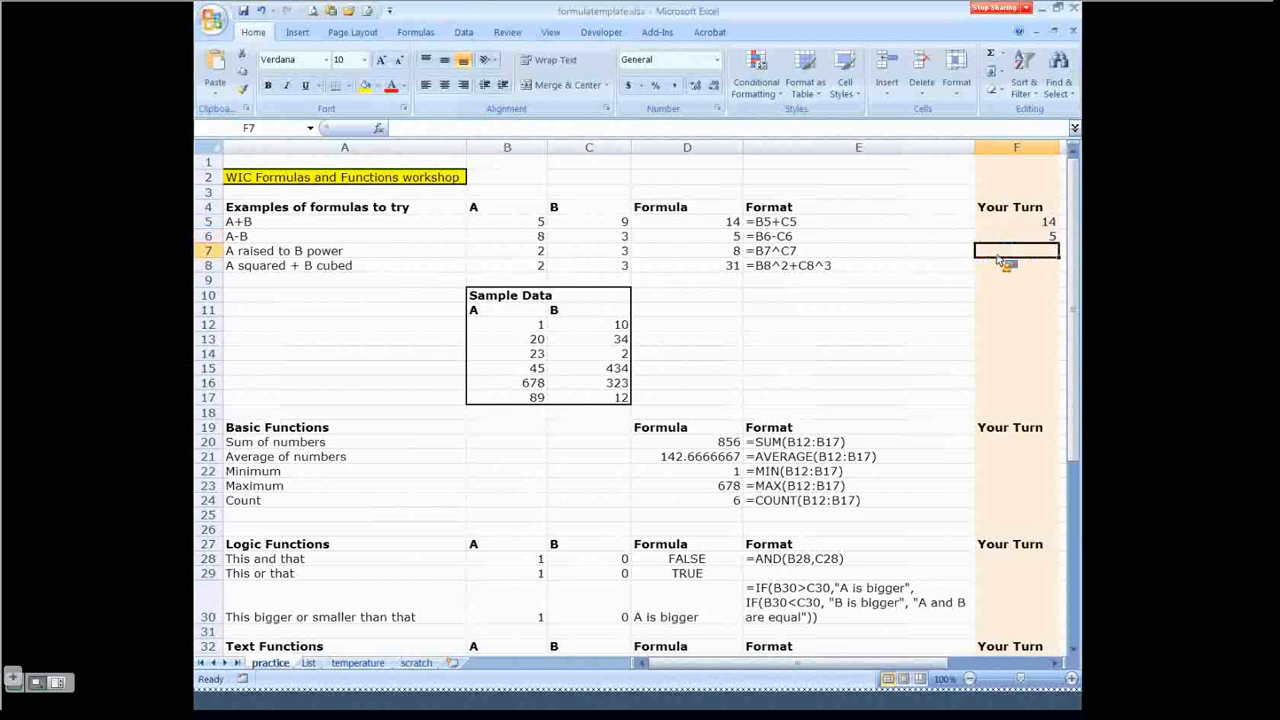
text(=)
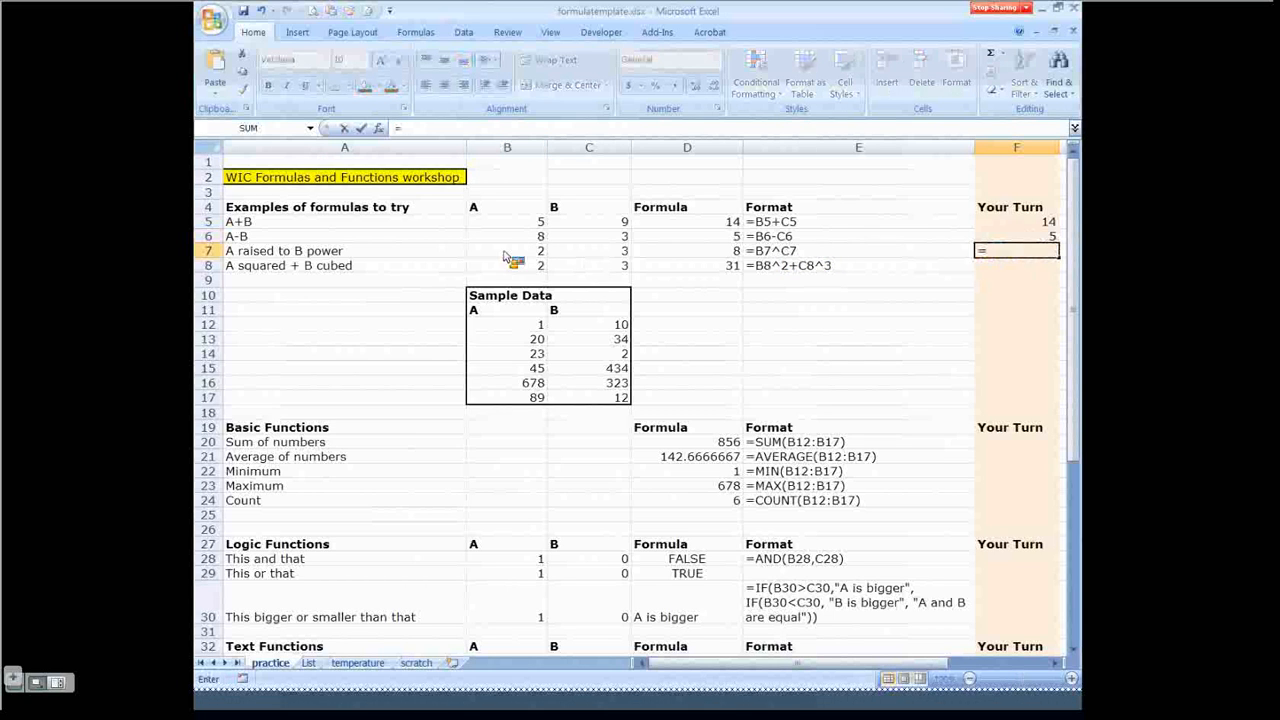
click(507, 254)
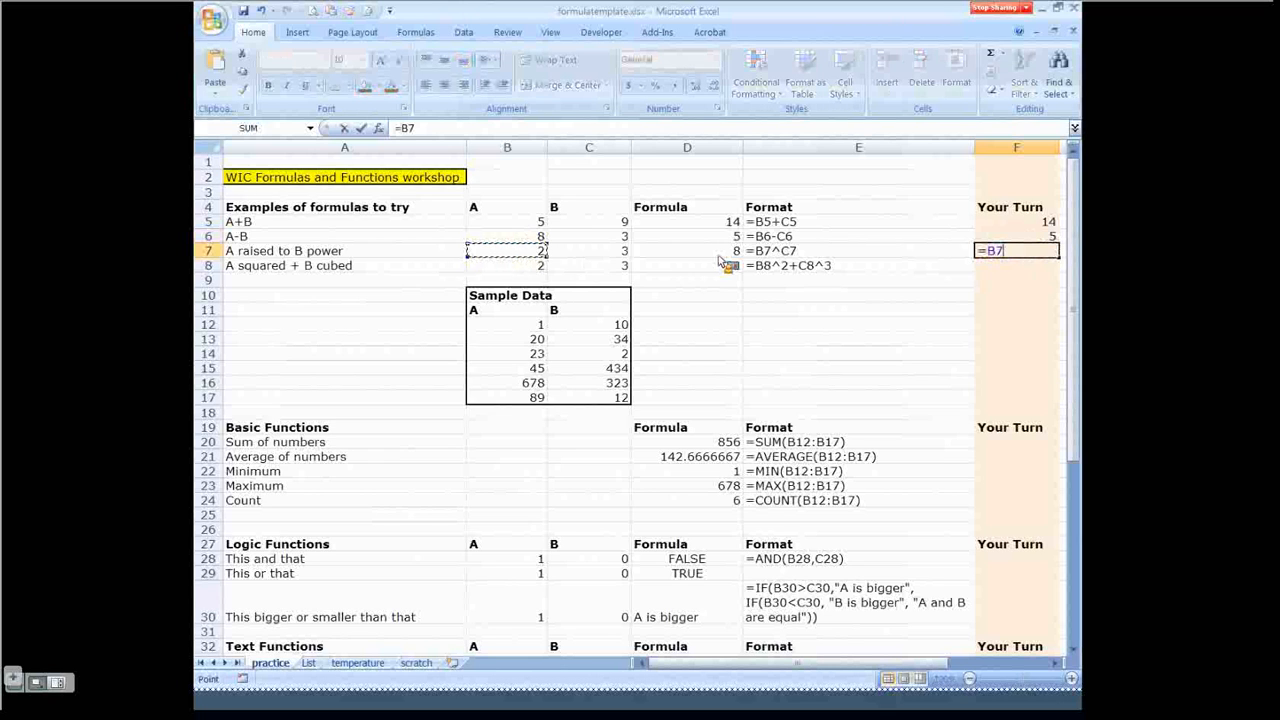
text(^)
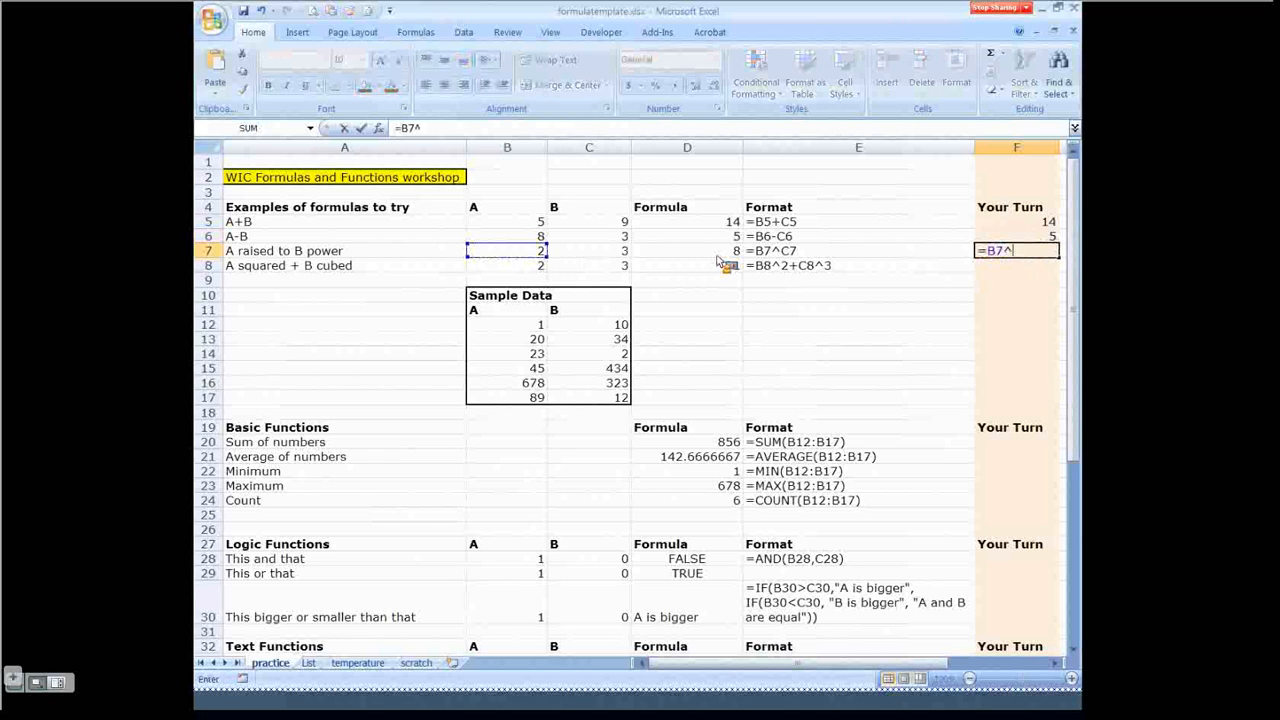
click(595, 255)
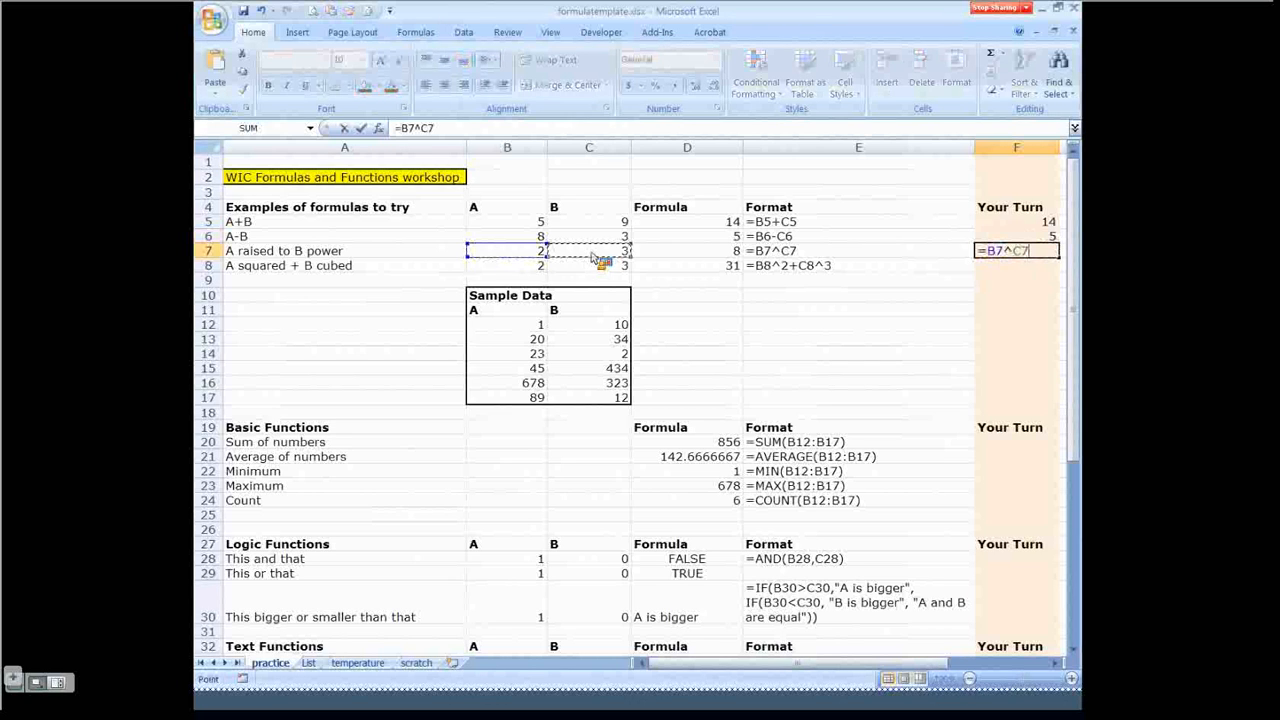
key(Return)
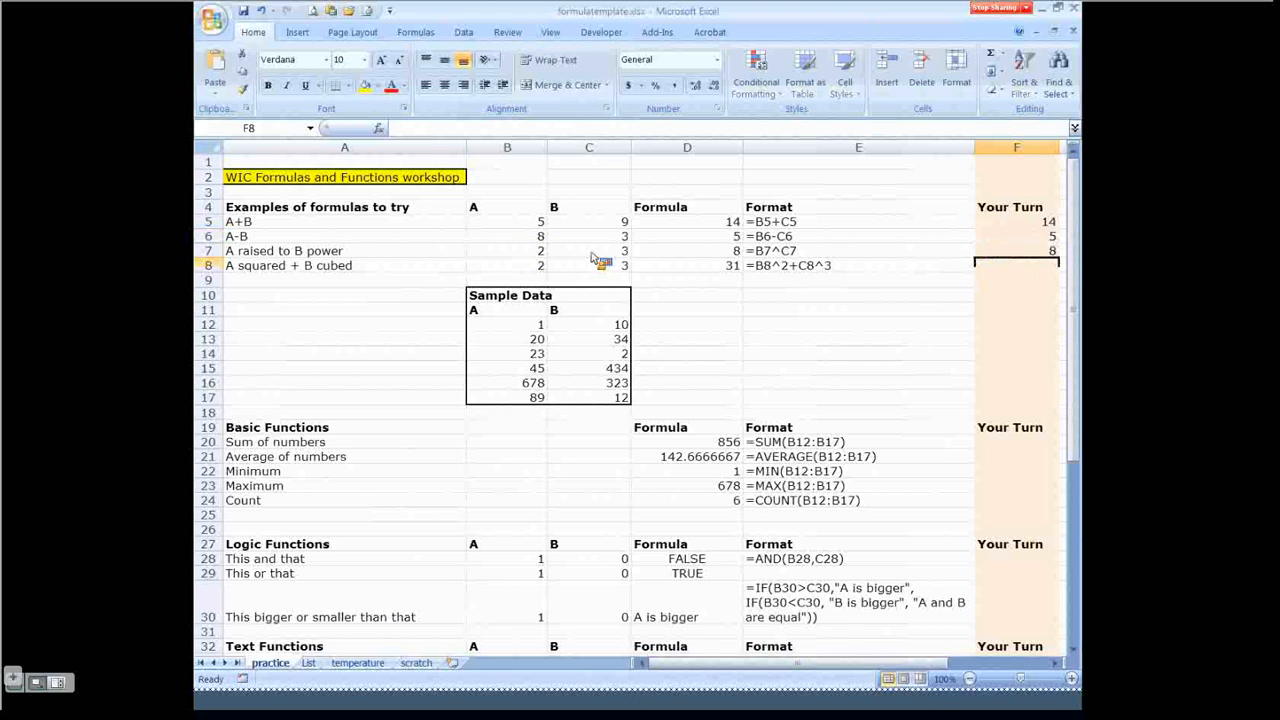
Test the power formulas by setting the A value in B7 to 4
click(522, 254)
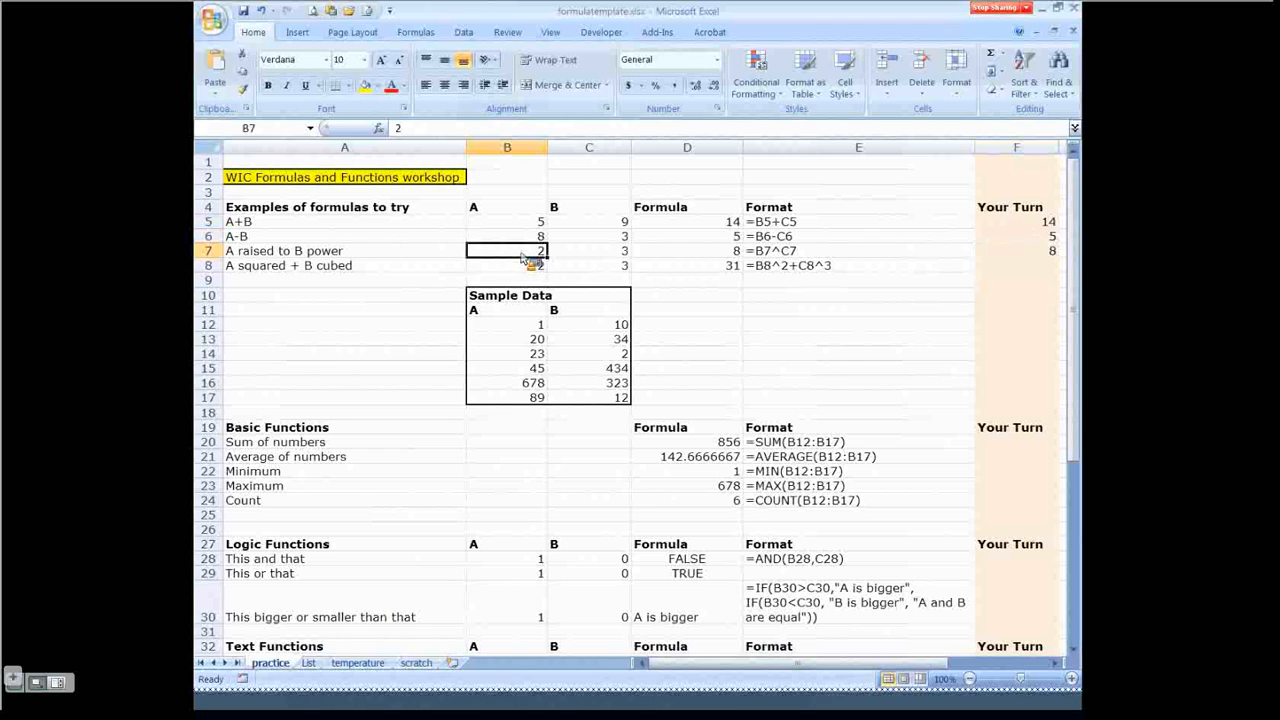
text(4)
key(Return)
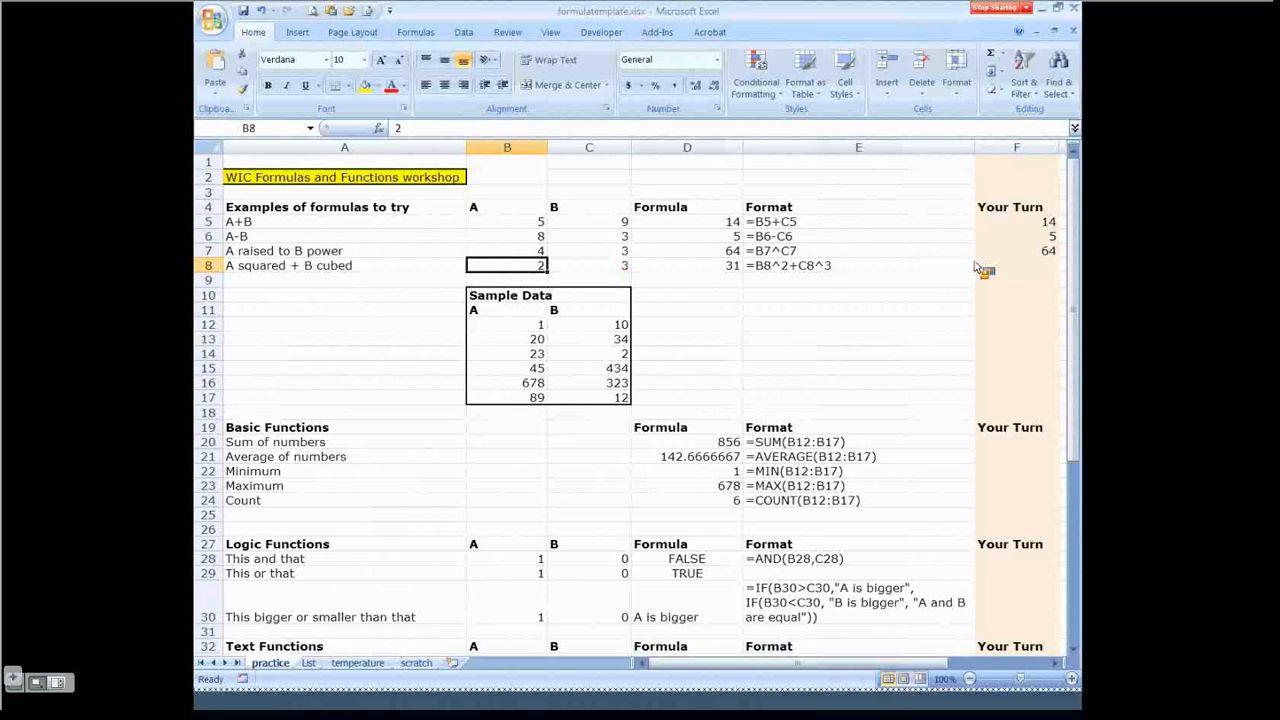
Enter the formula =B8^2+C8^3 in cell F8 to add A squared and B cubed
click(1006, 272)
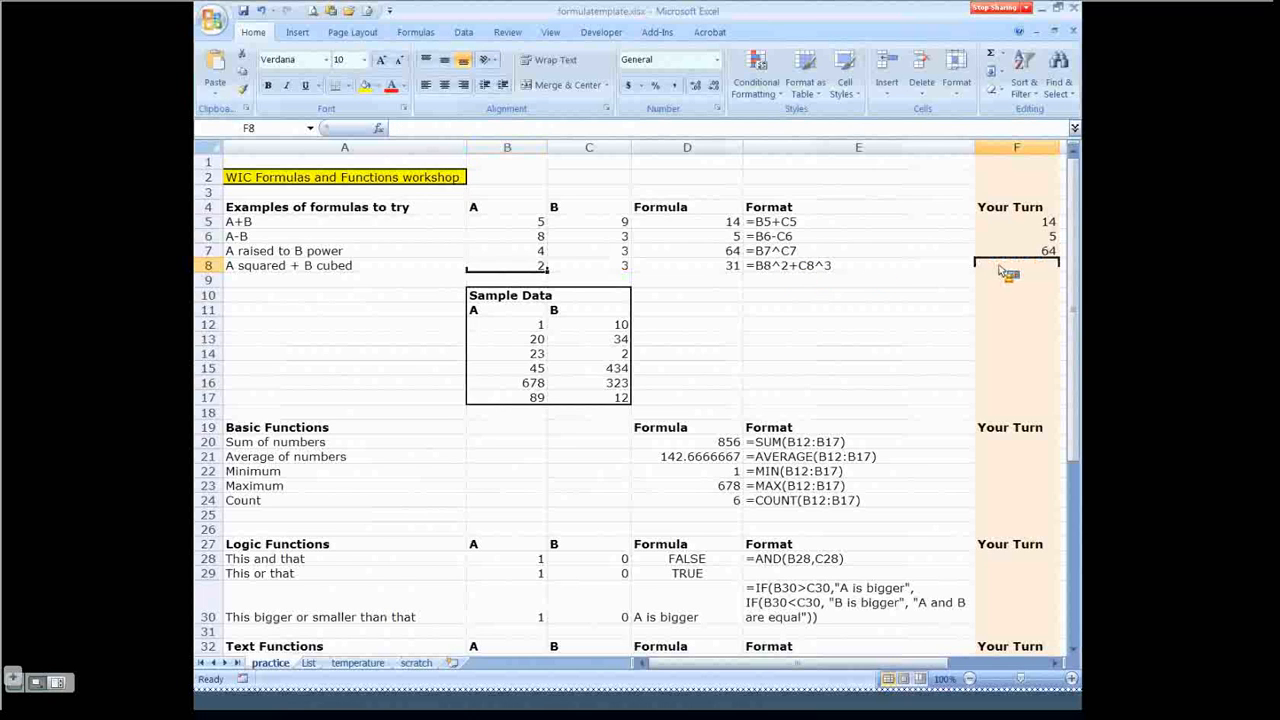
text(=)
click(525, 268)
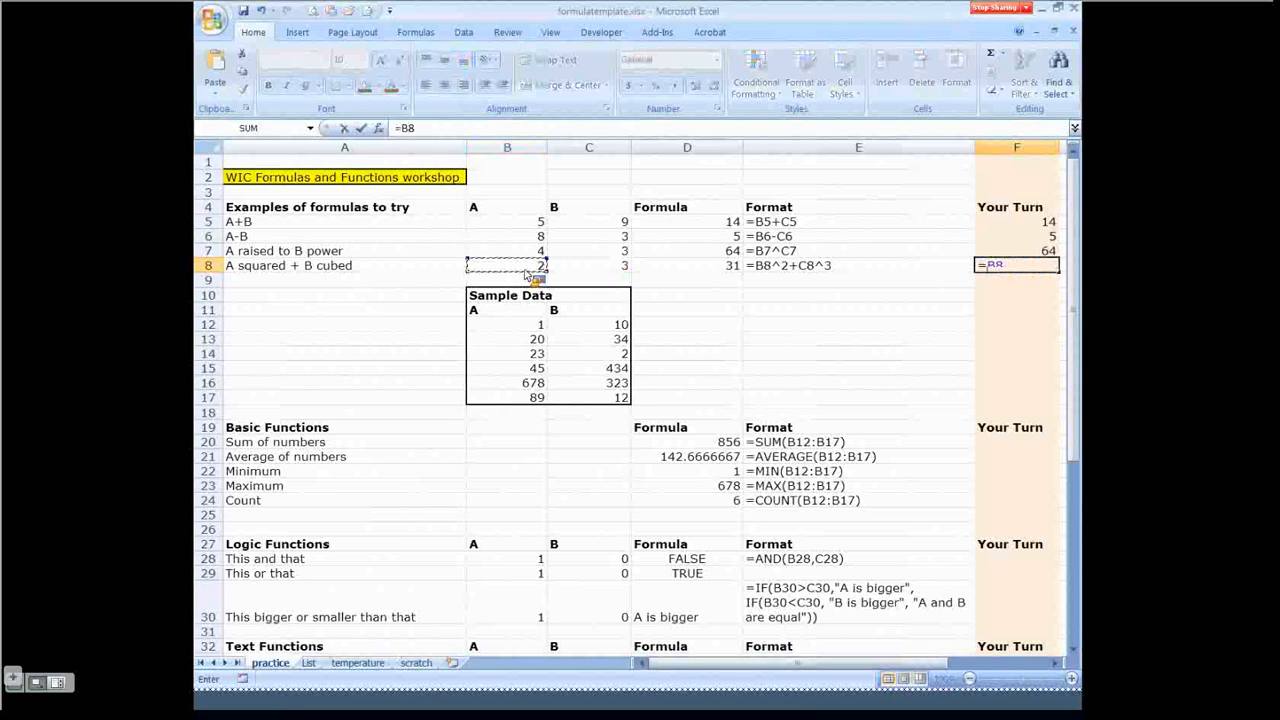
text(^)
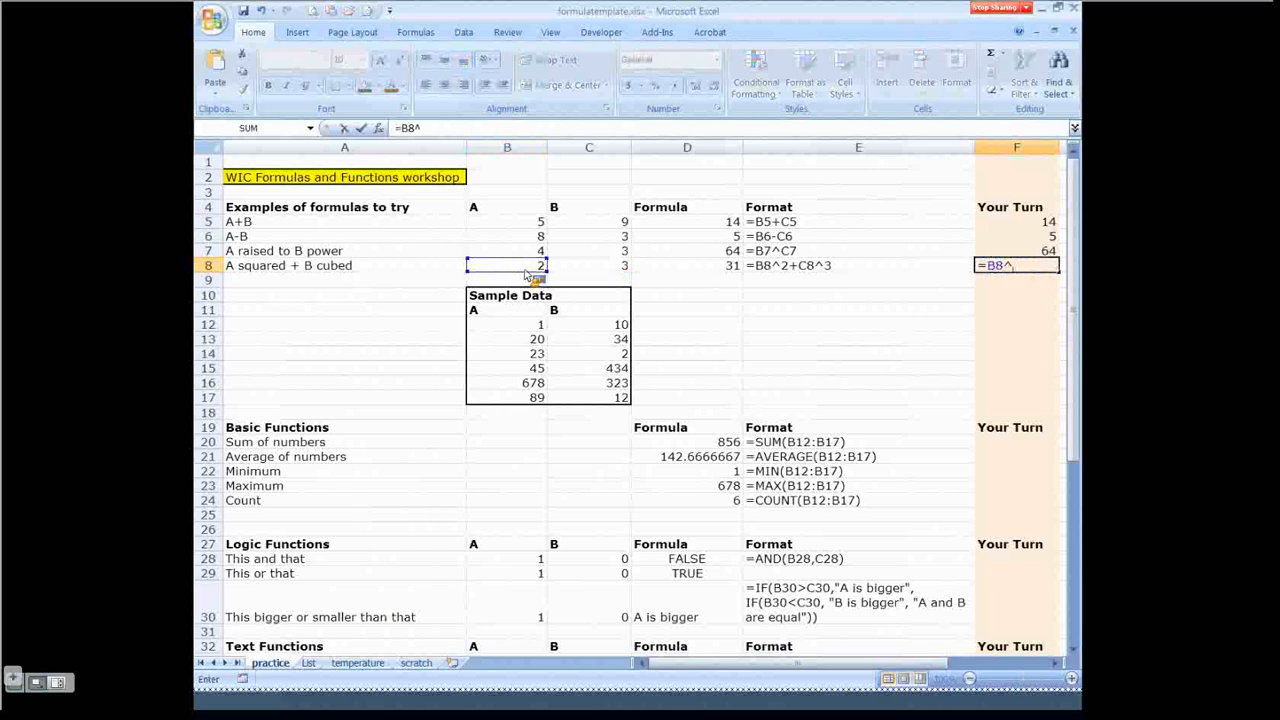
text(2)
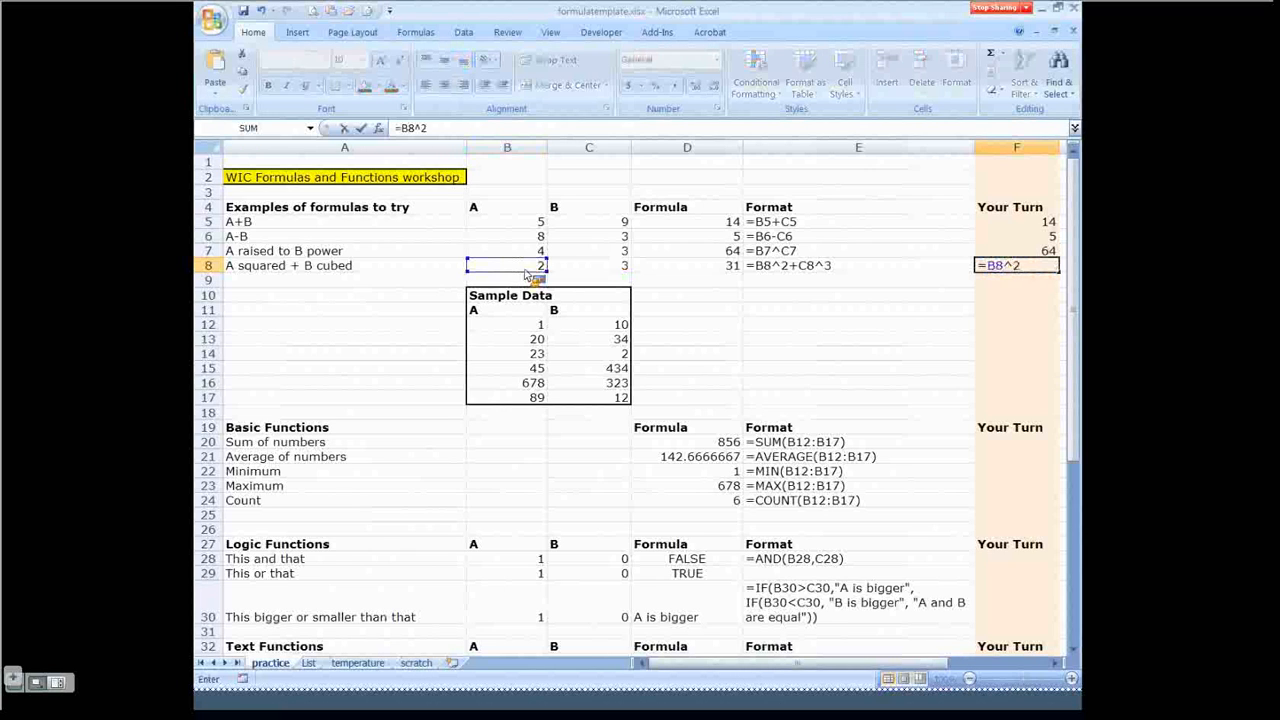
text(+)
click(598, 268)
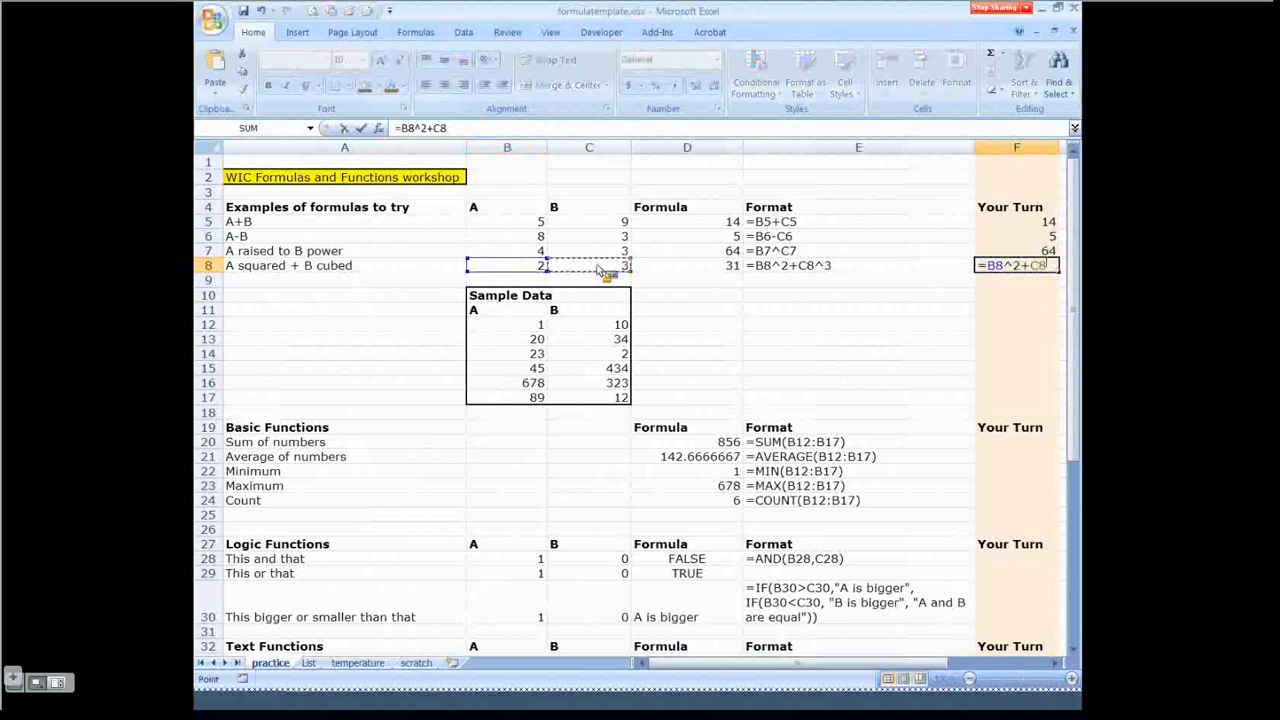
text(^3)
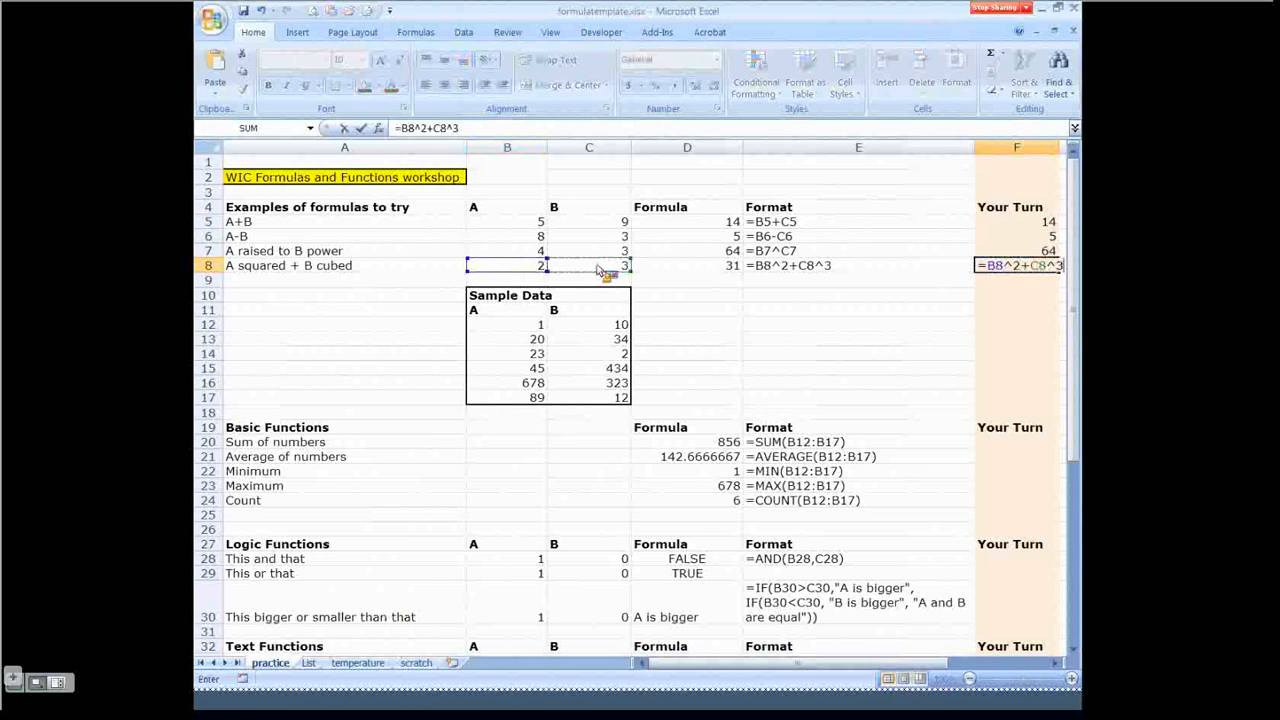
key(Return)
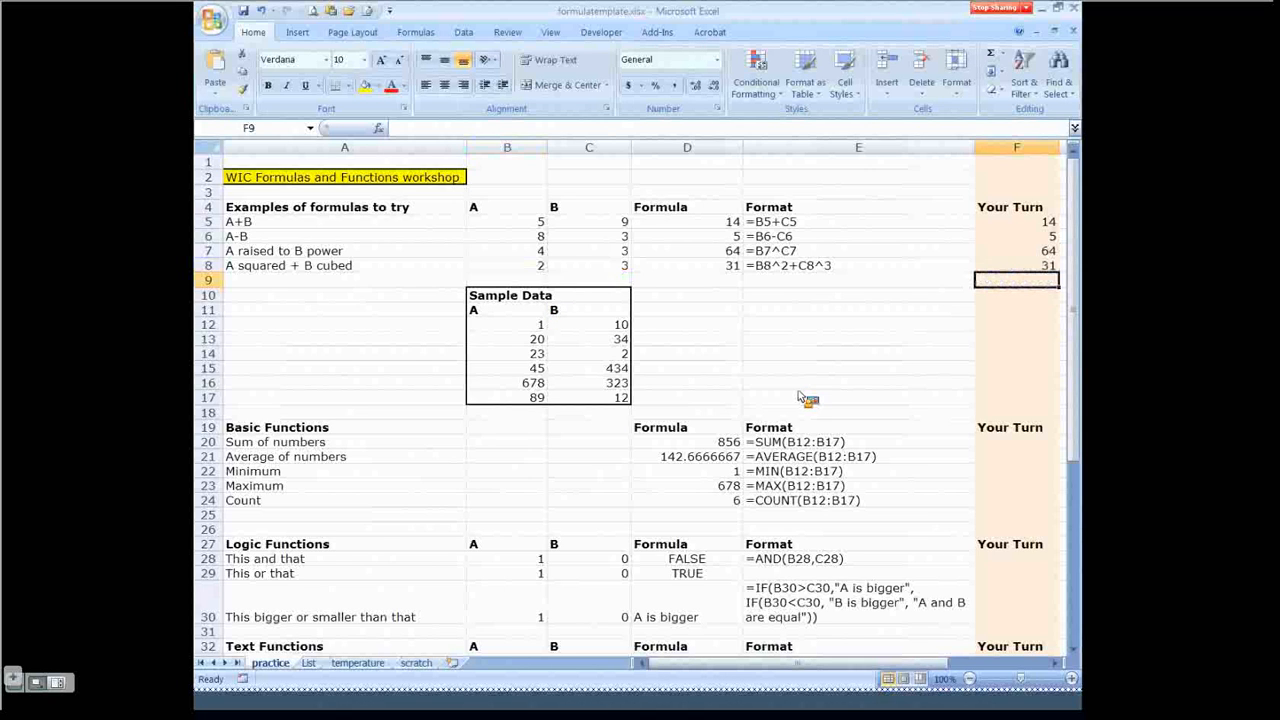
Enter the formula =SUM(B12:B17) in cell F20 to add up the A column of the sample data
scroll(800, 398, down, 3)
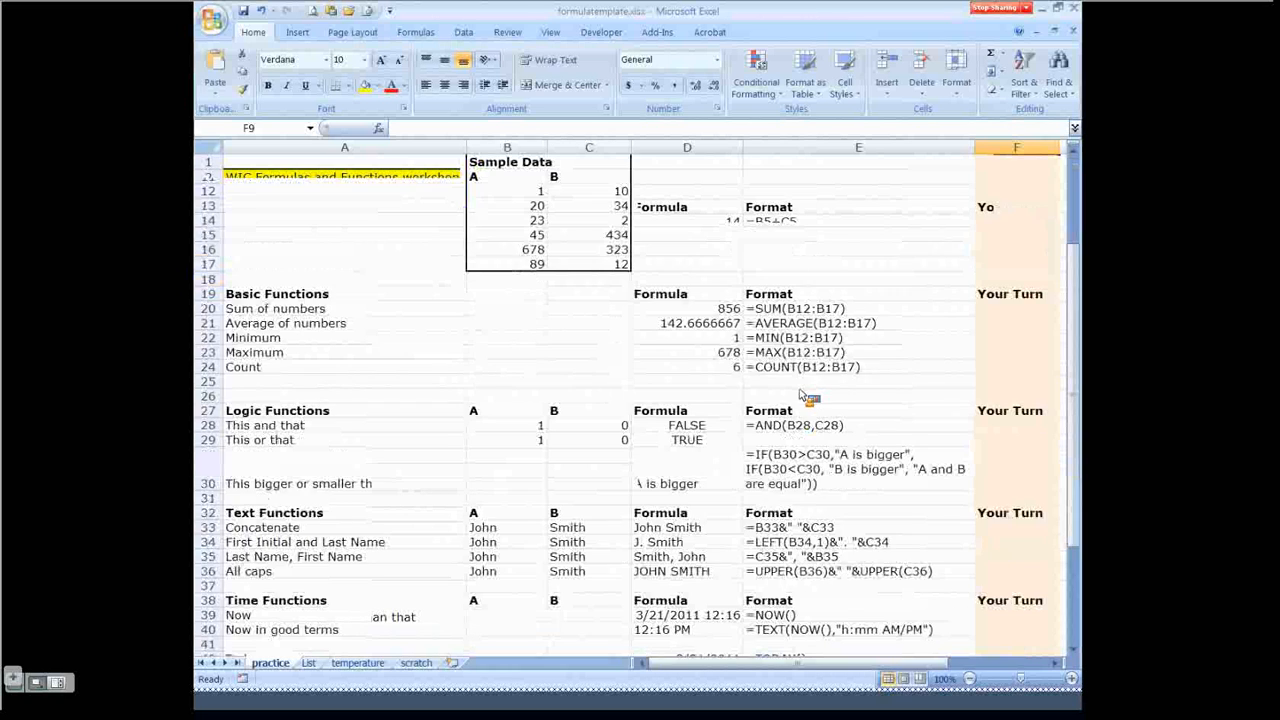
click(996, 311)
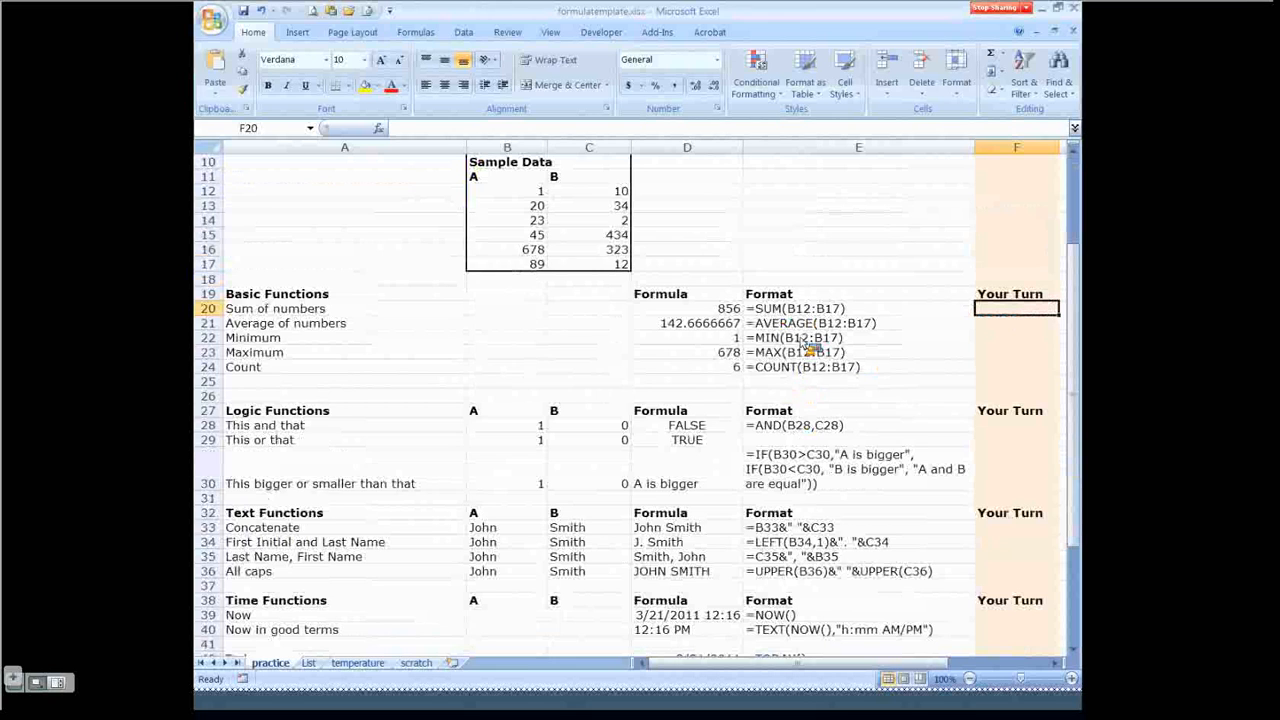
text(=)
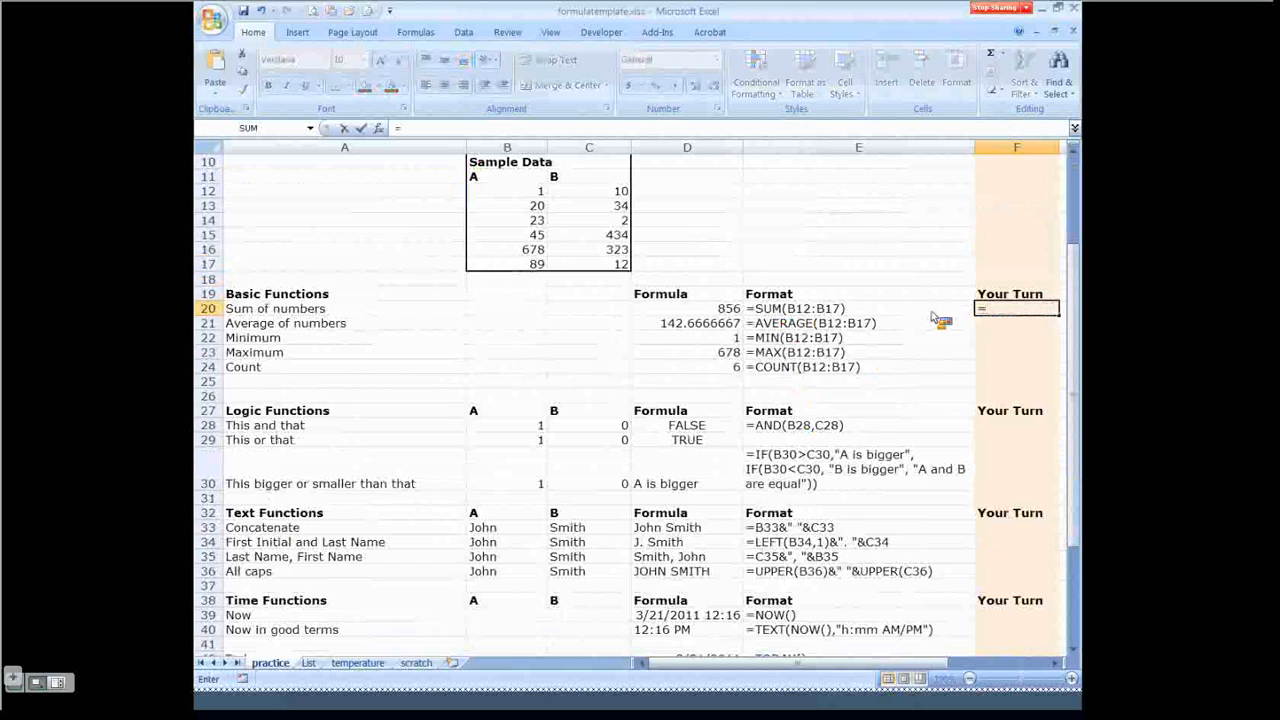
text(sum)
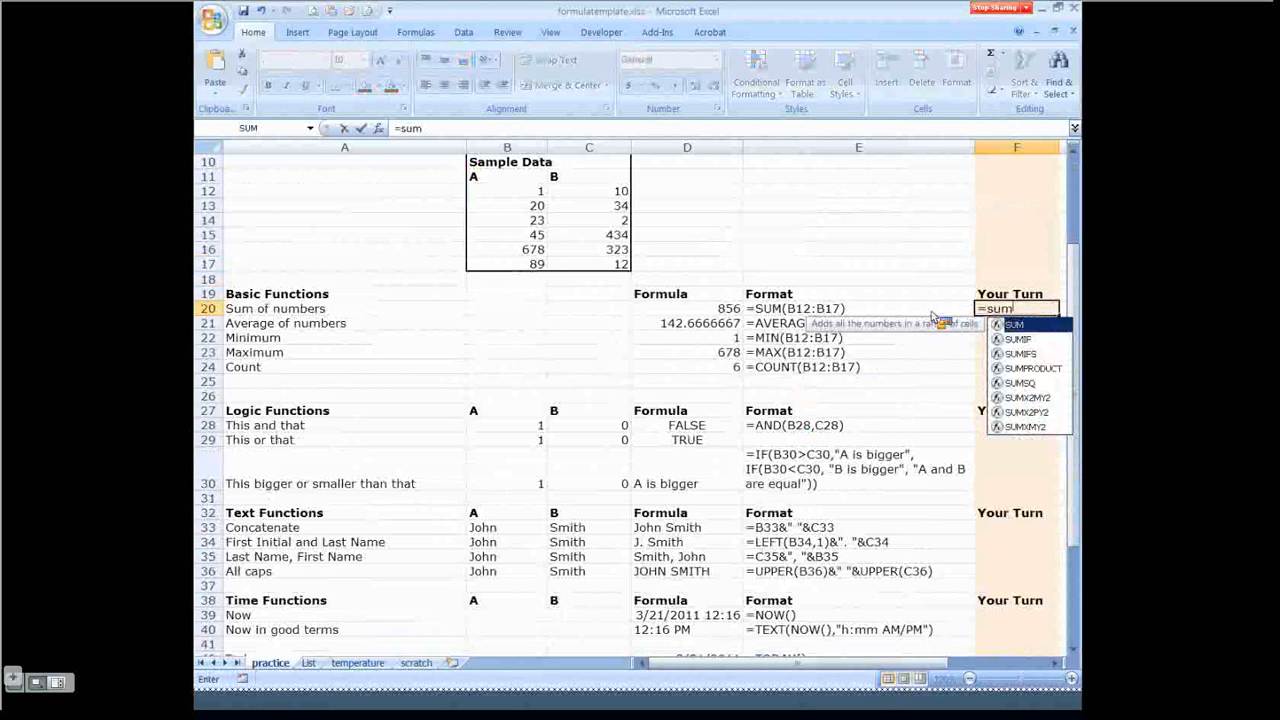
text(()
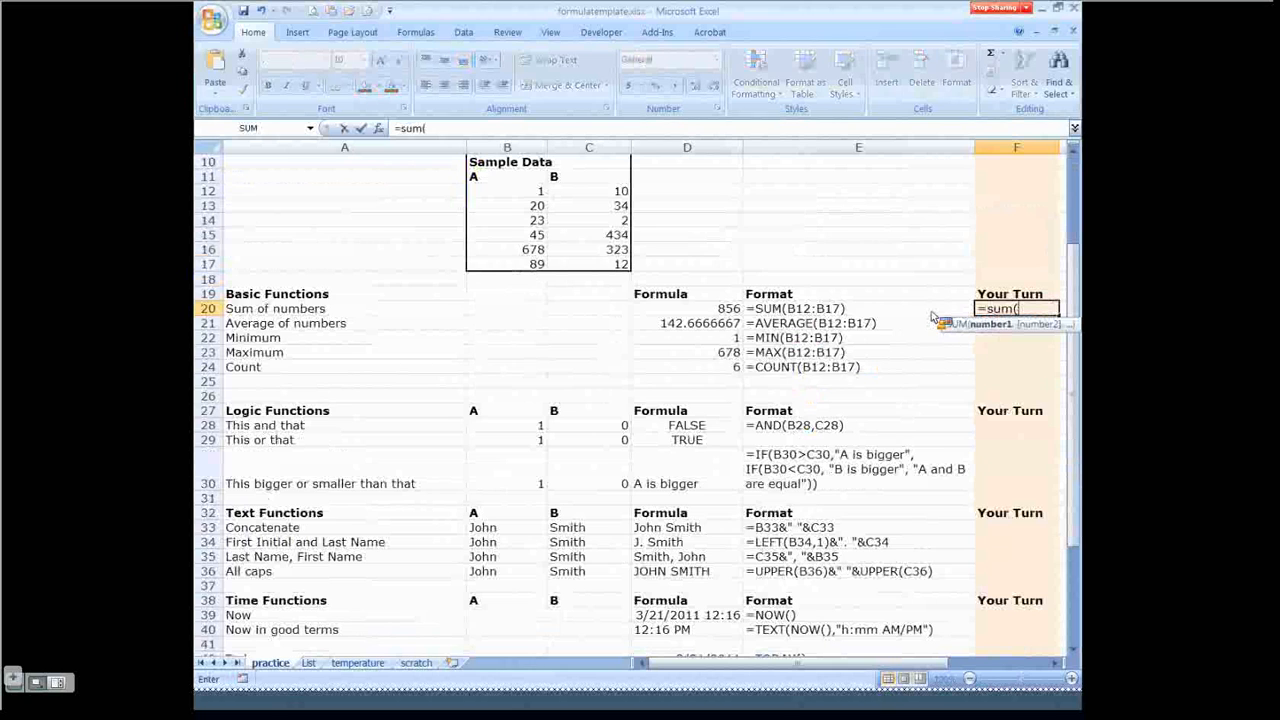
click(510, 192)
drag(510, 192, 510, 271)
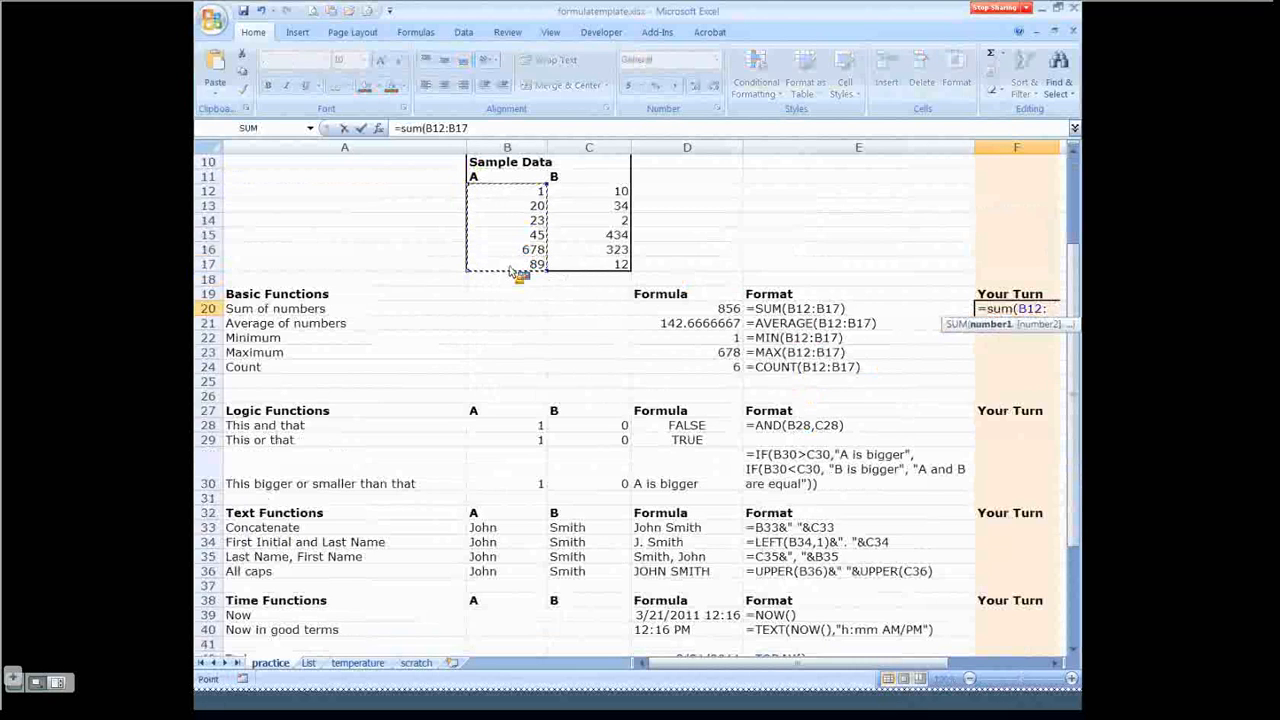
text())
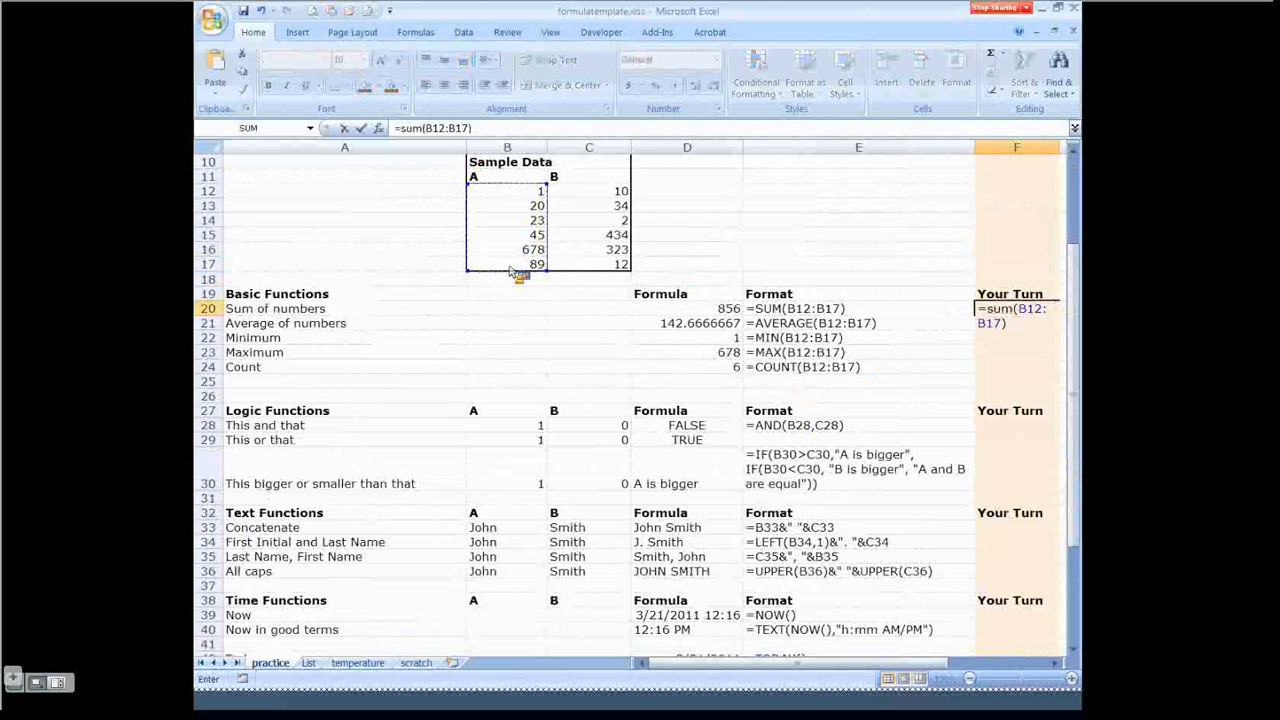
key(Return)
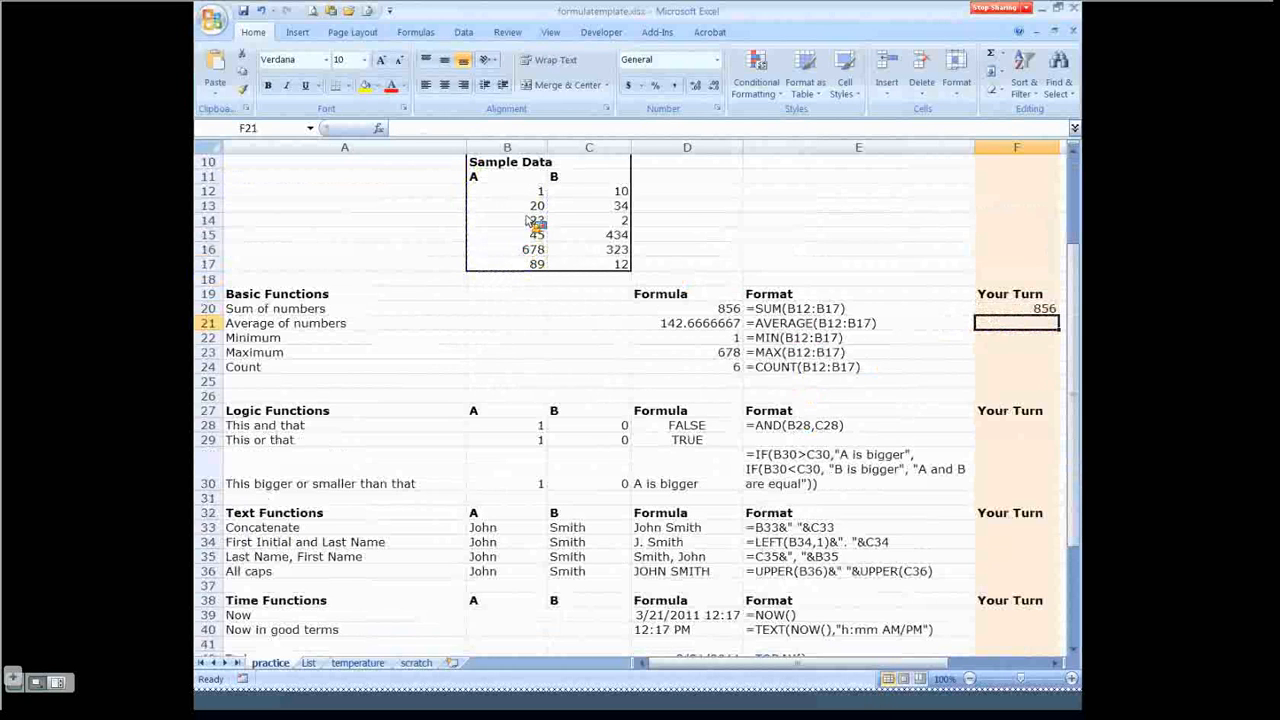
Test the sum formulas by setting the sample data value in B14 to 26
click(526, 222)
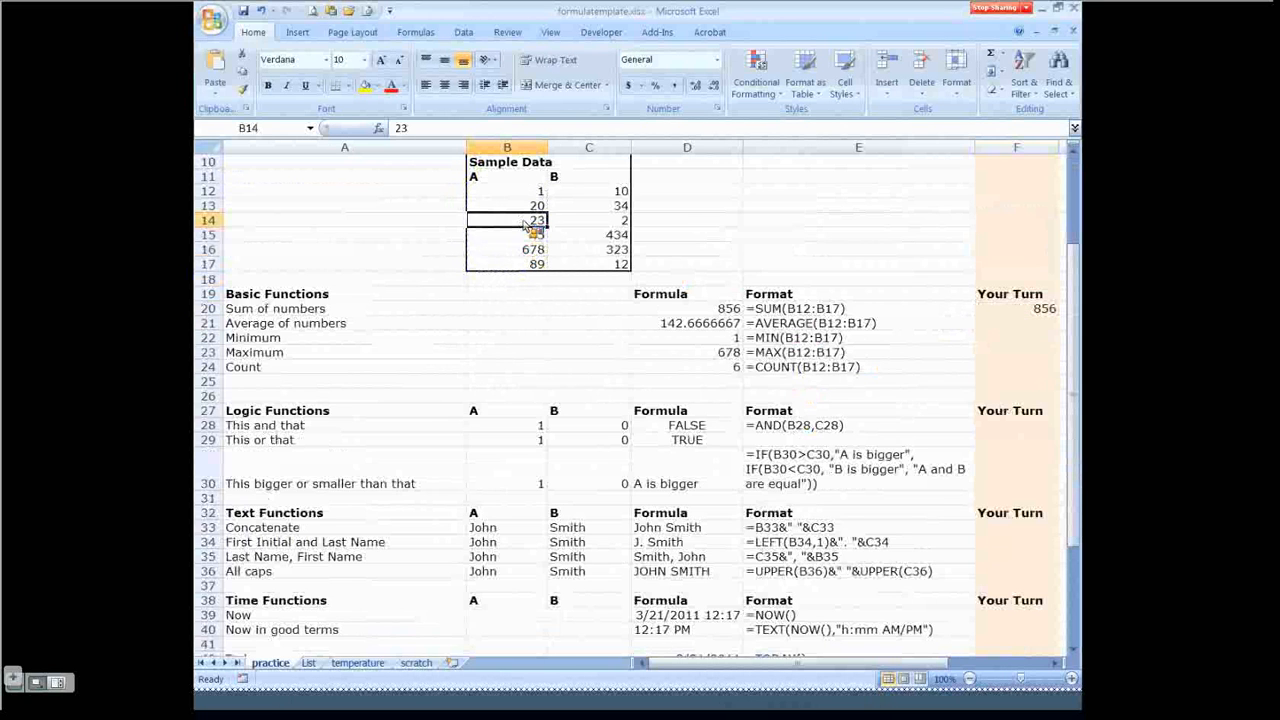
text(26)
key(Return)
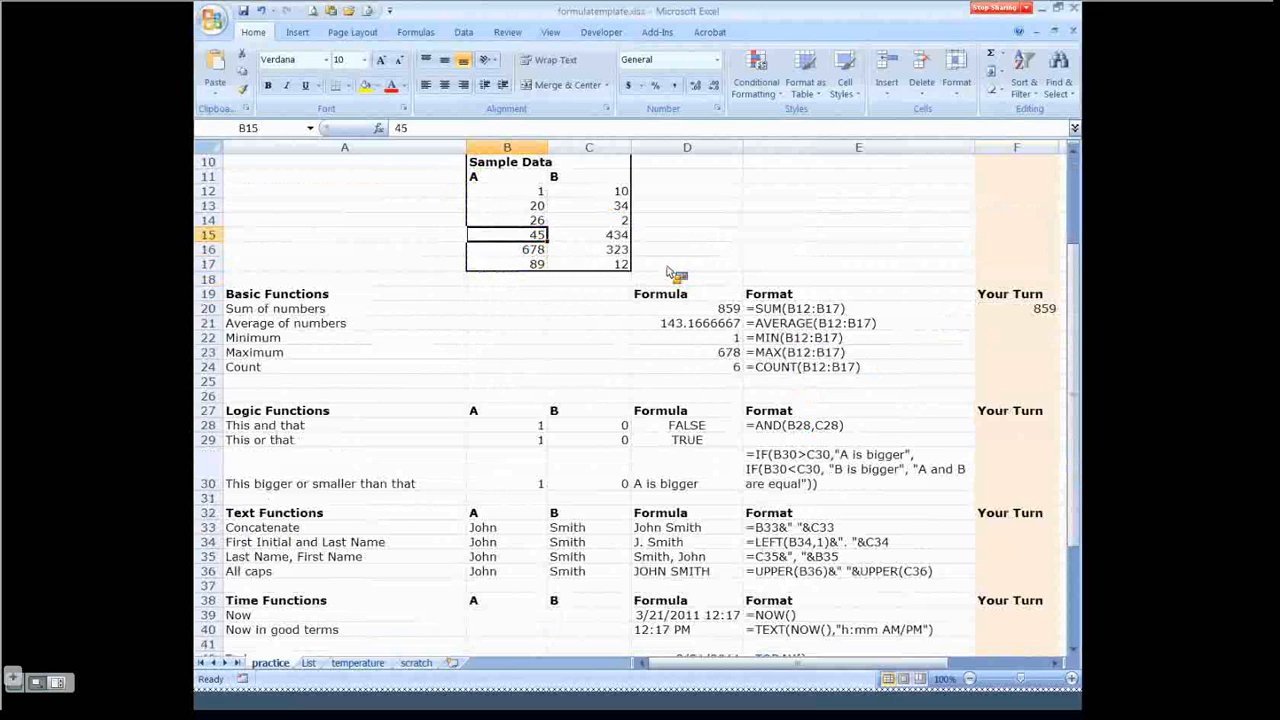
Set the first B value of the sample data, in C12, to 5
key(Right)
key(Up)
key(Up)
key(Up)
text(5)
key(Return)
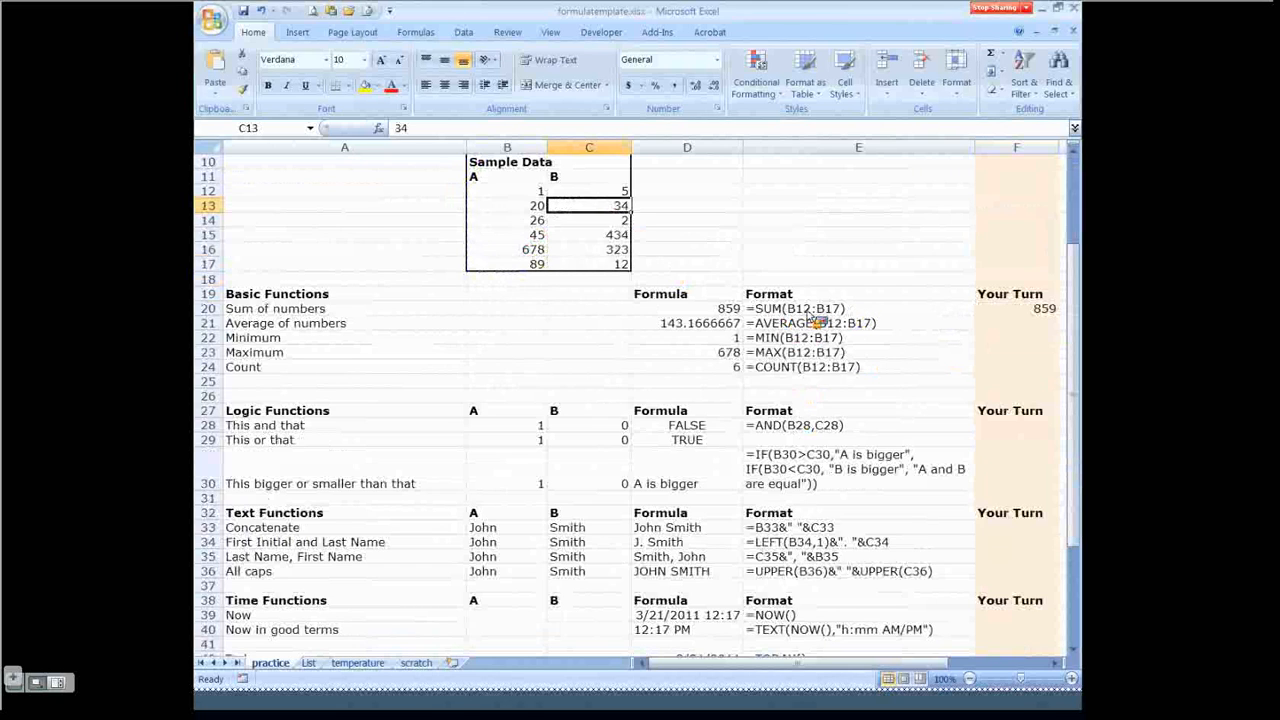
Look over the basic, logic, text, time and database function examples on the practice sheet
click(884, 309)
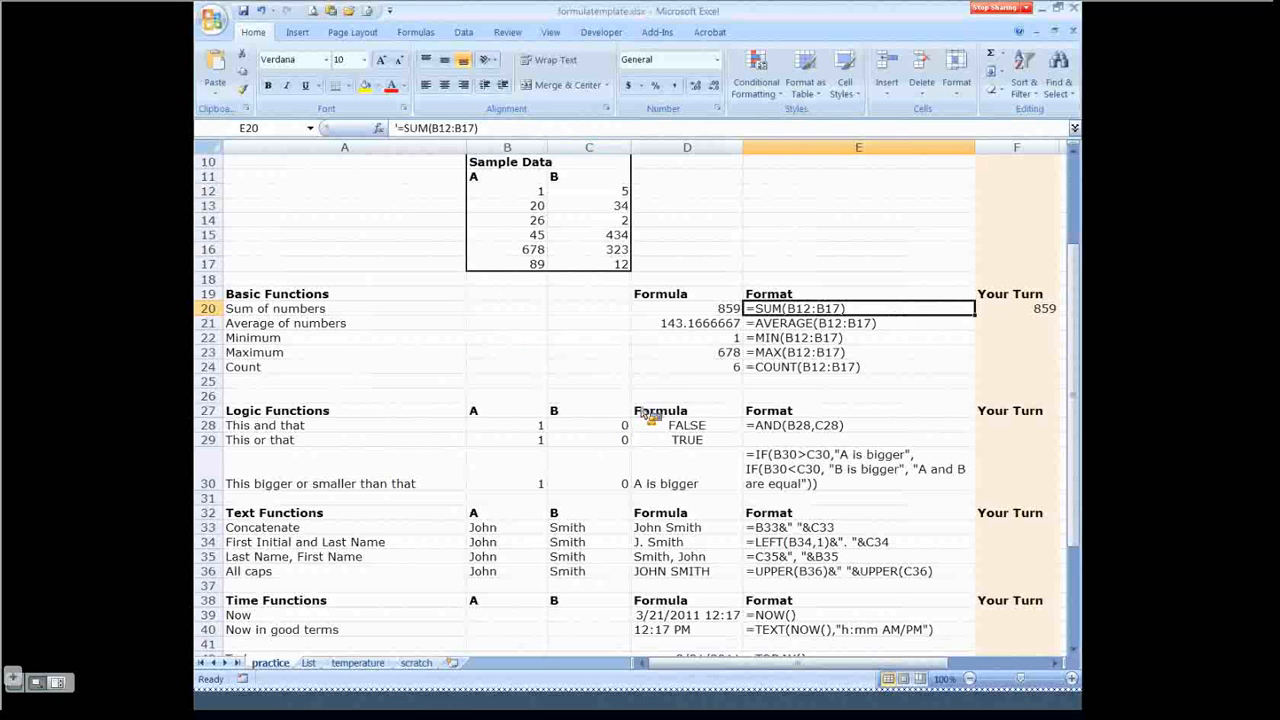
key(alt+Tab)
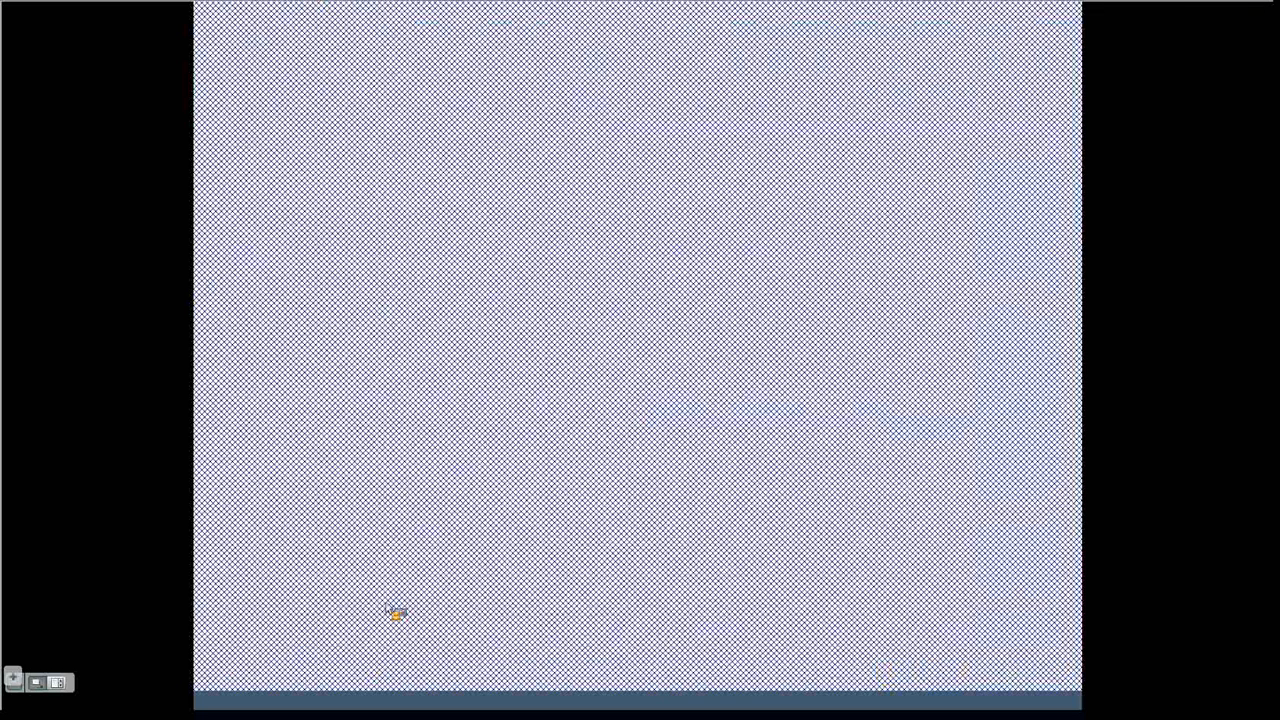
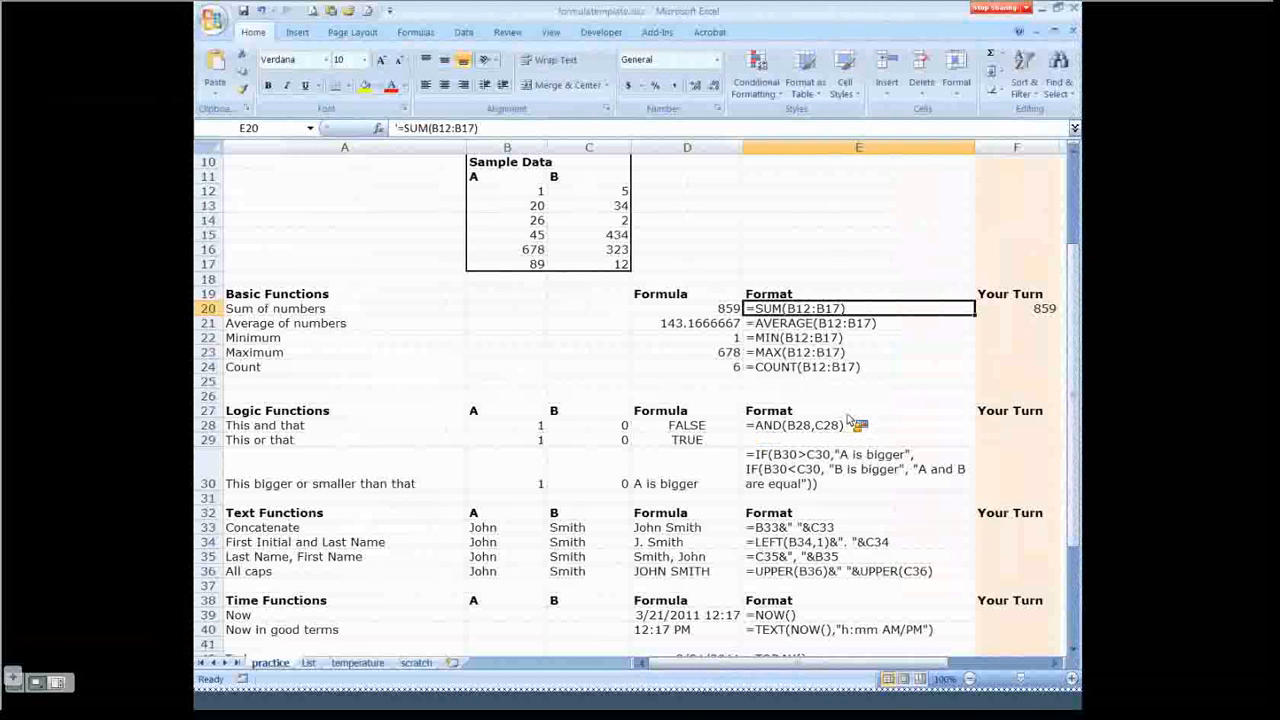
scroll(848, 420, down, 2)
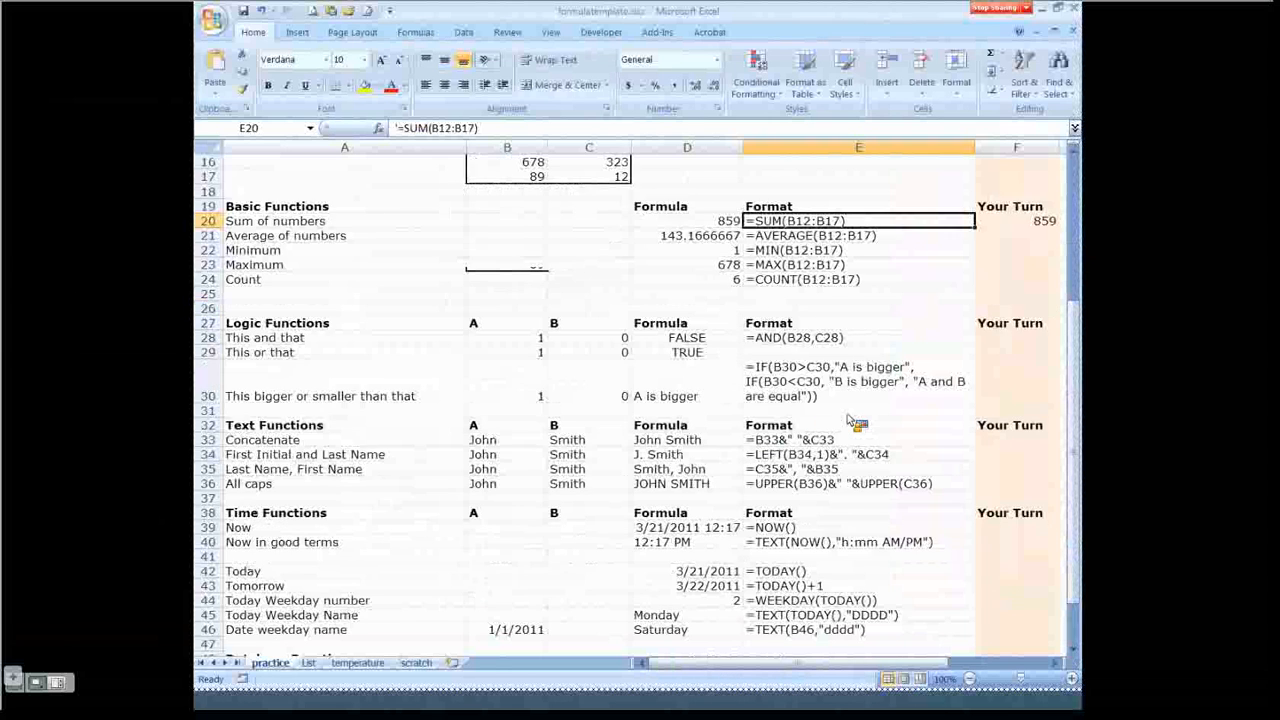
scroll(848, 420, down, 2)
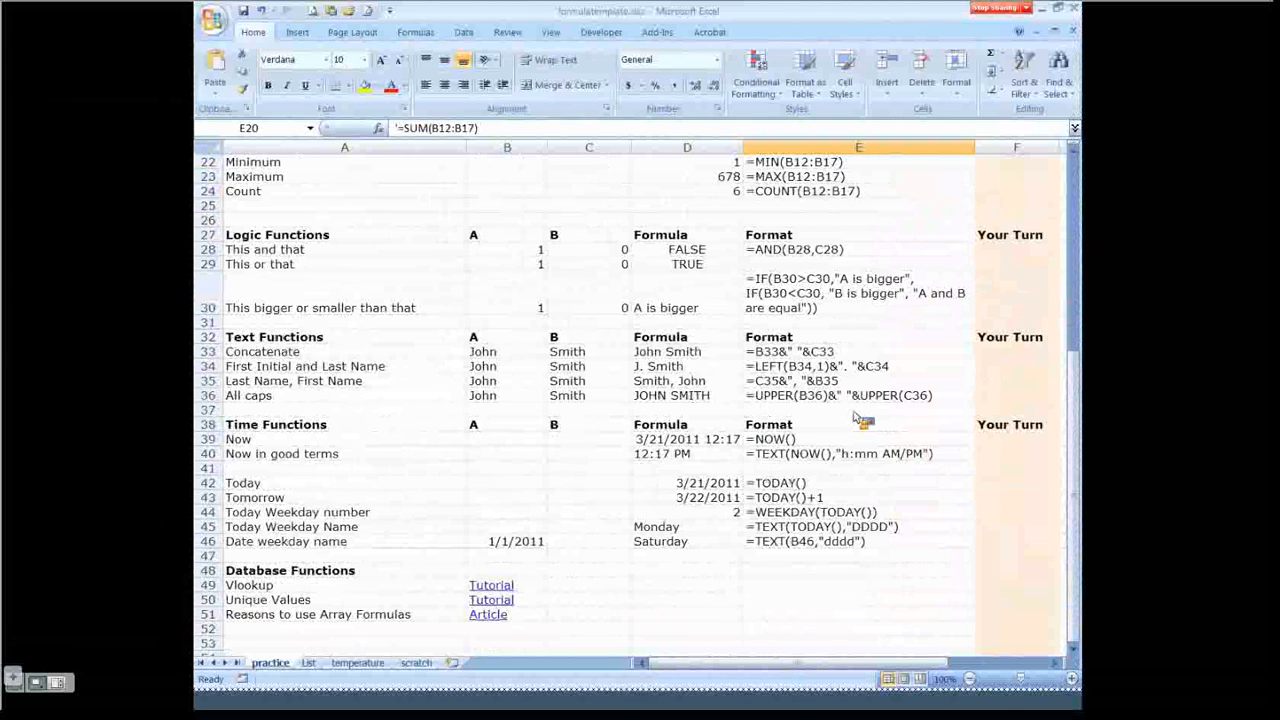
scroll(858, 418, up, 1)
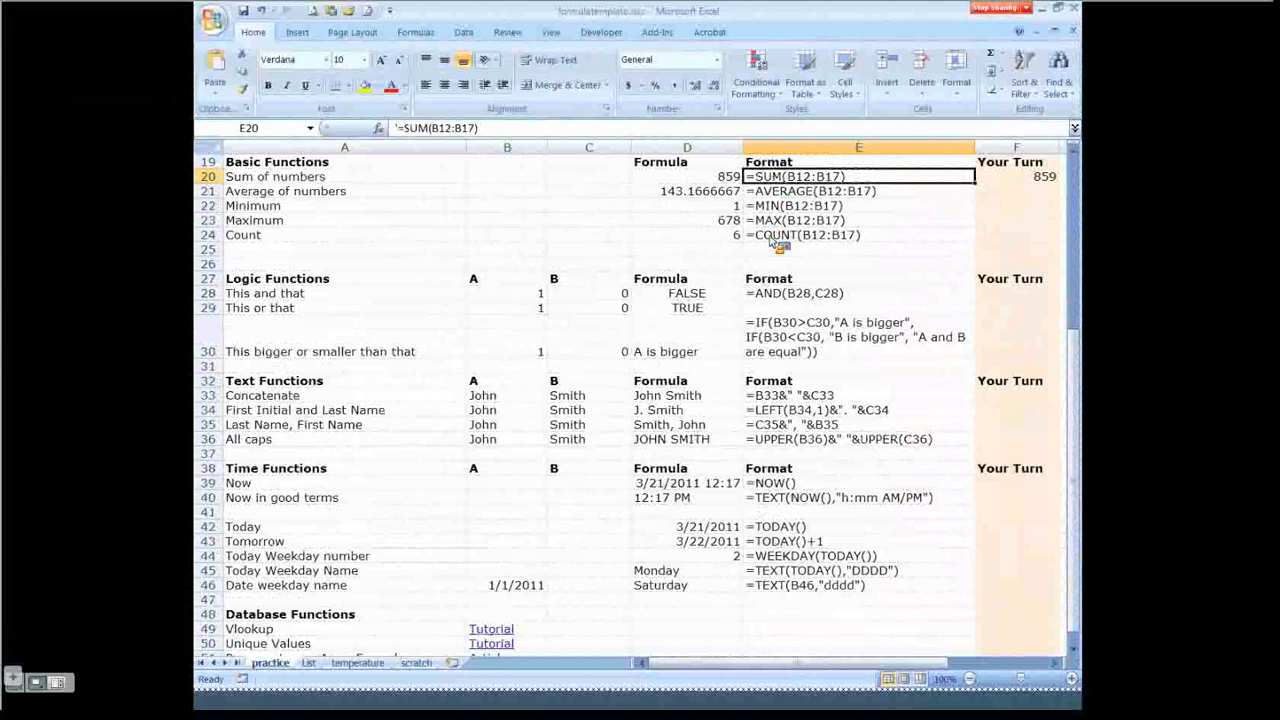
scroll(881, 255, up, 2)
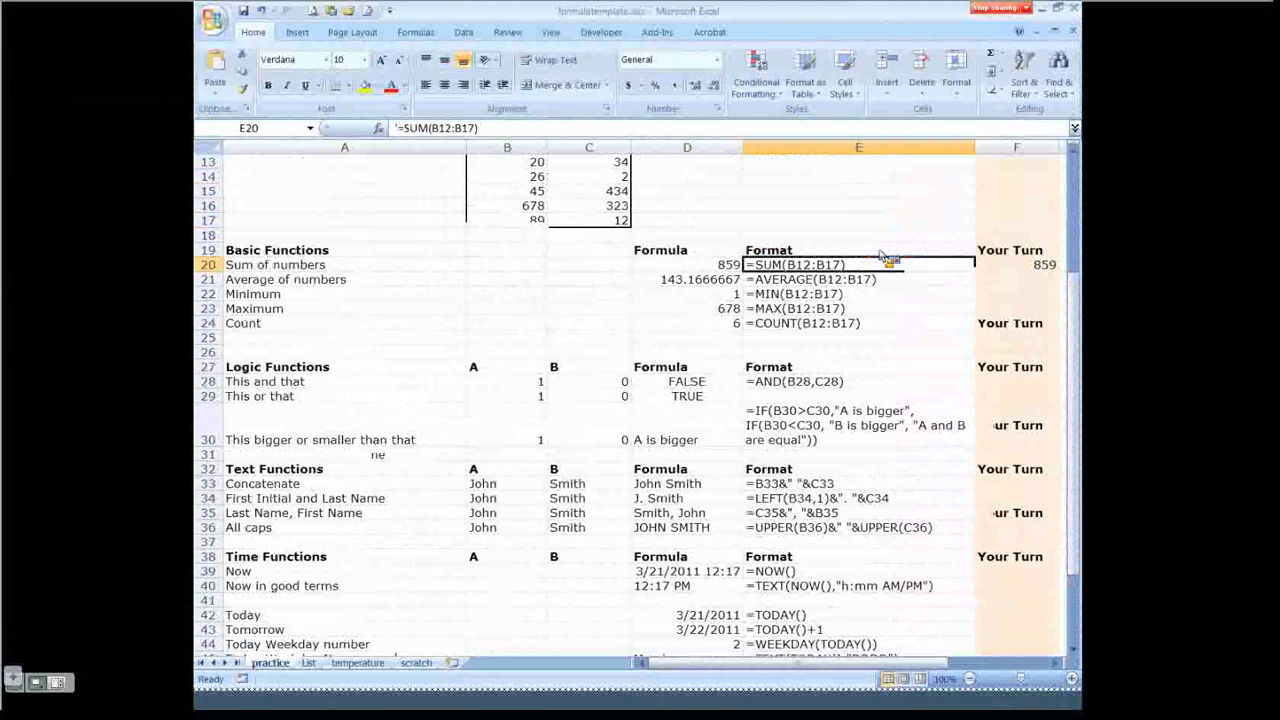
scroll(860, 290, up, 2)
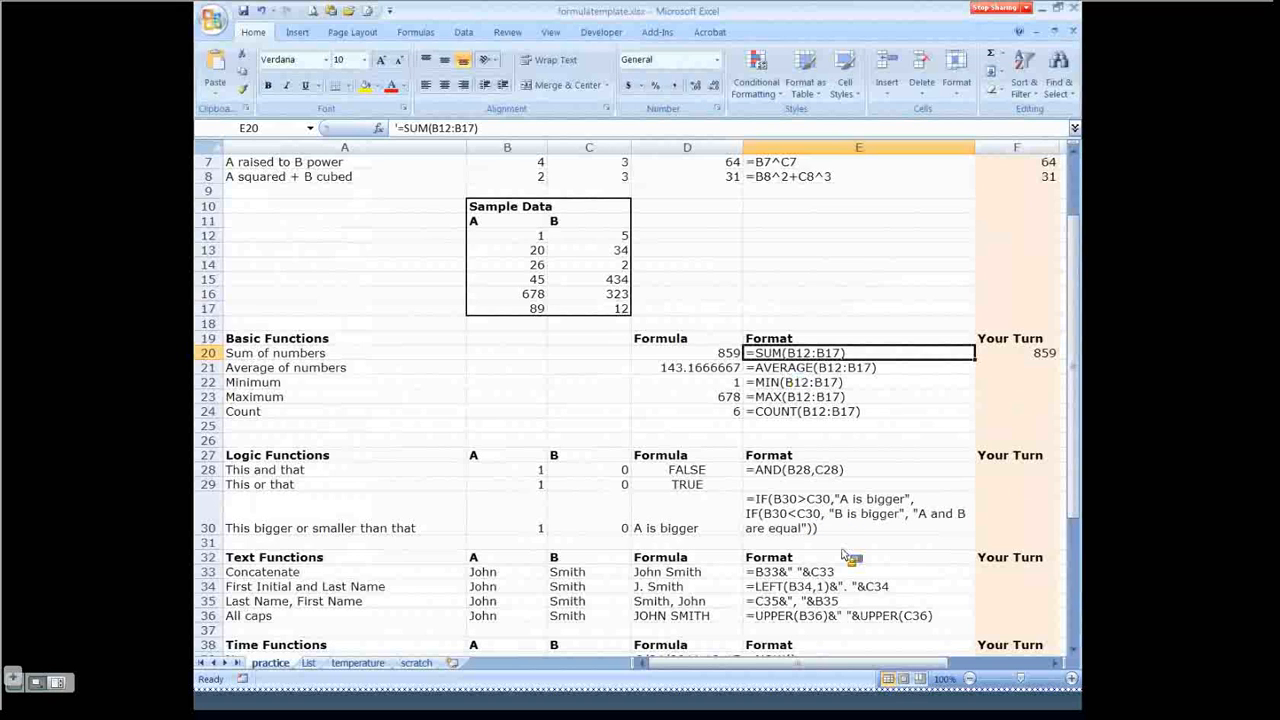
Test the equal case of the nested IF formula in row 30 by setting both B30 and C30 to 2
click(760, 512)
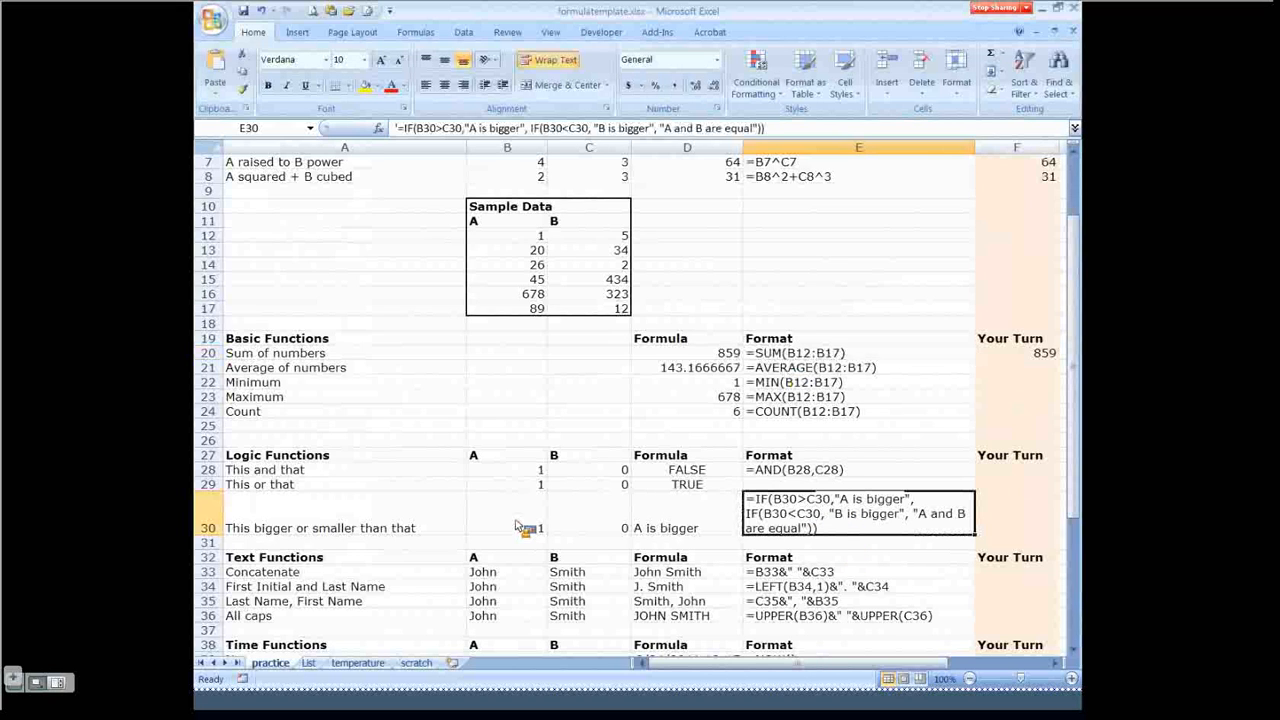
click(520, 527)
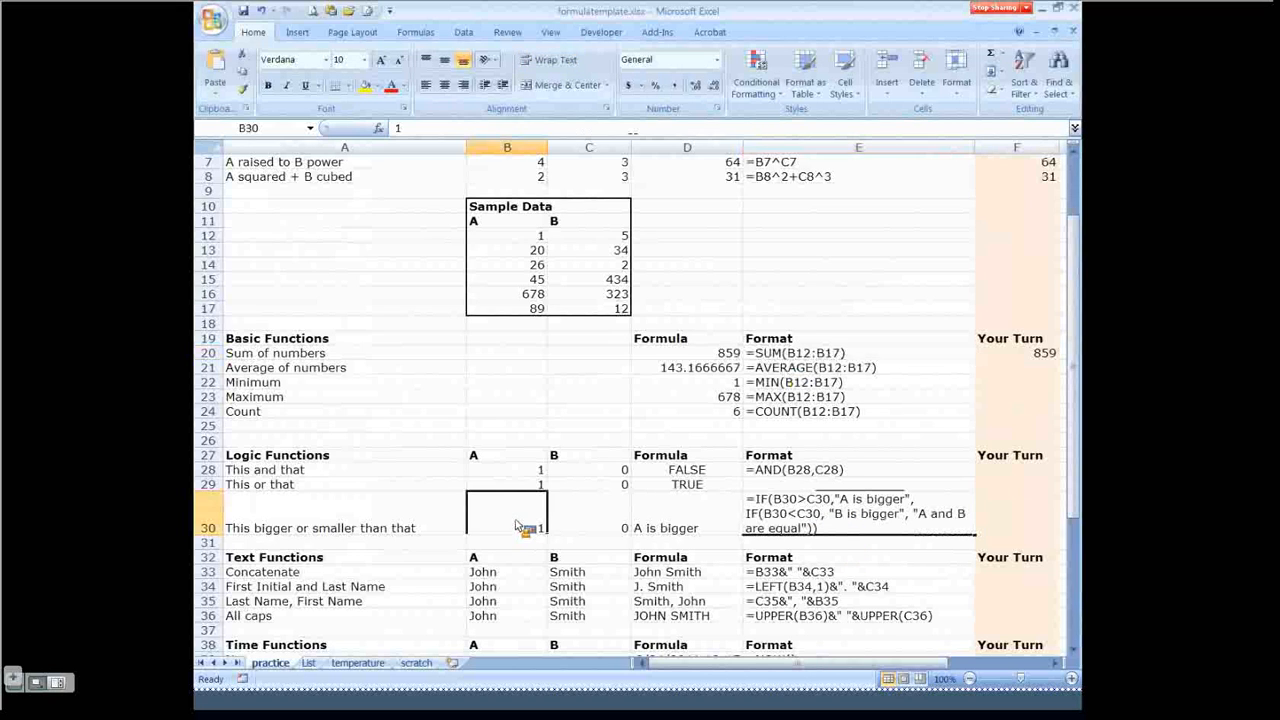
click(599, 523)
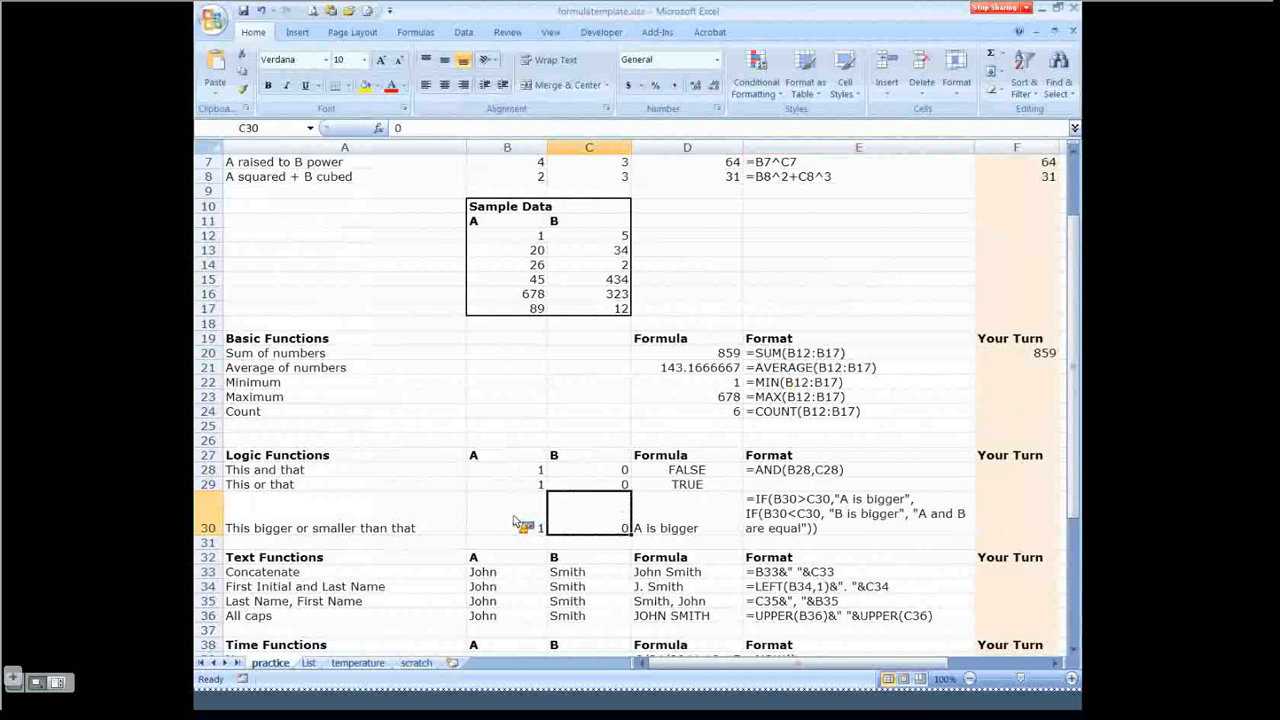
click(517, 522)
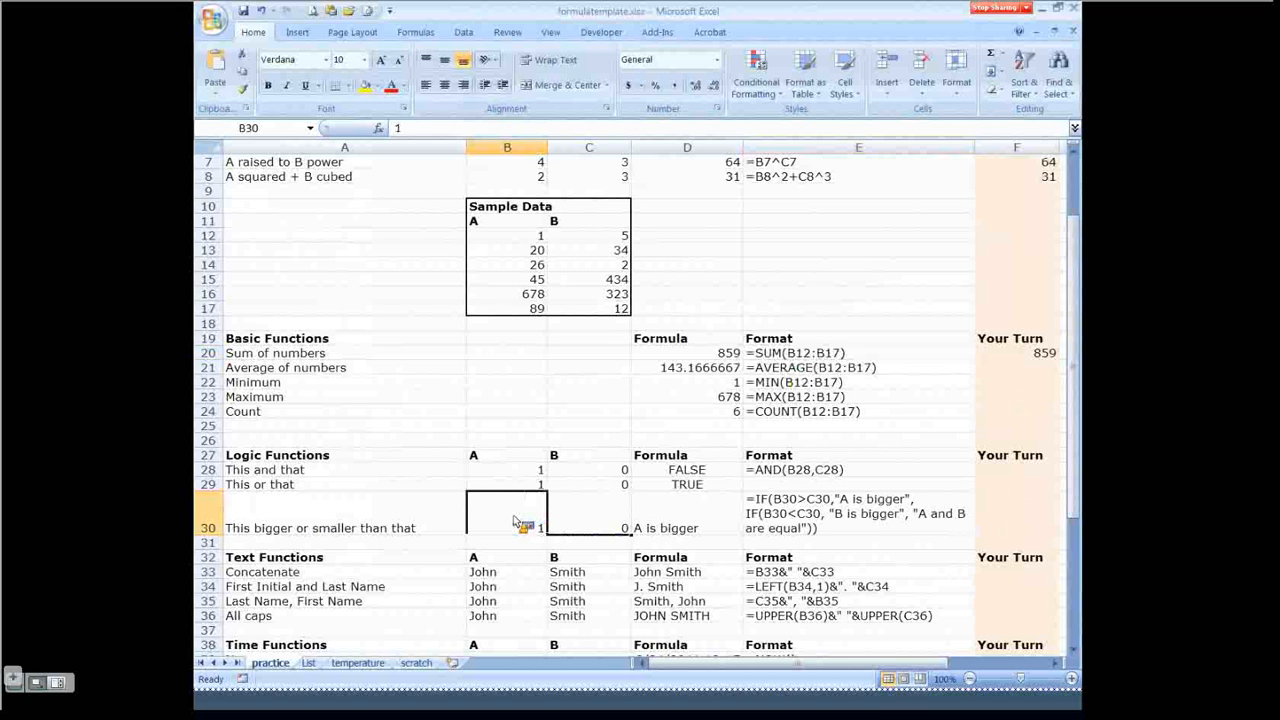
text(2)
key(Tab)
text(2)
click(517, 522)
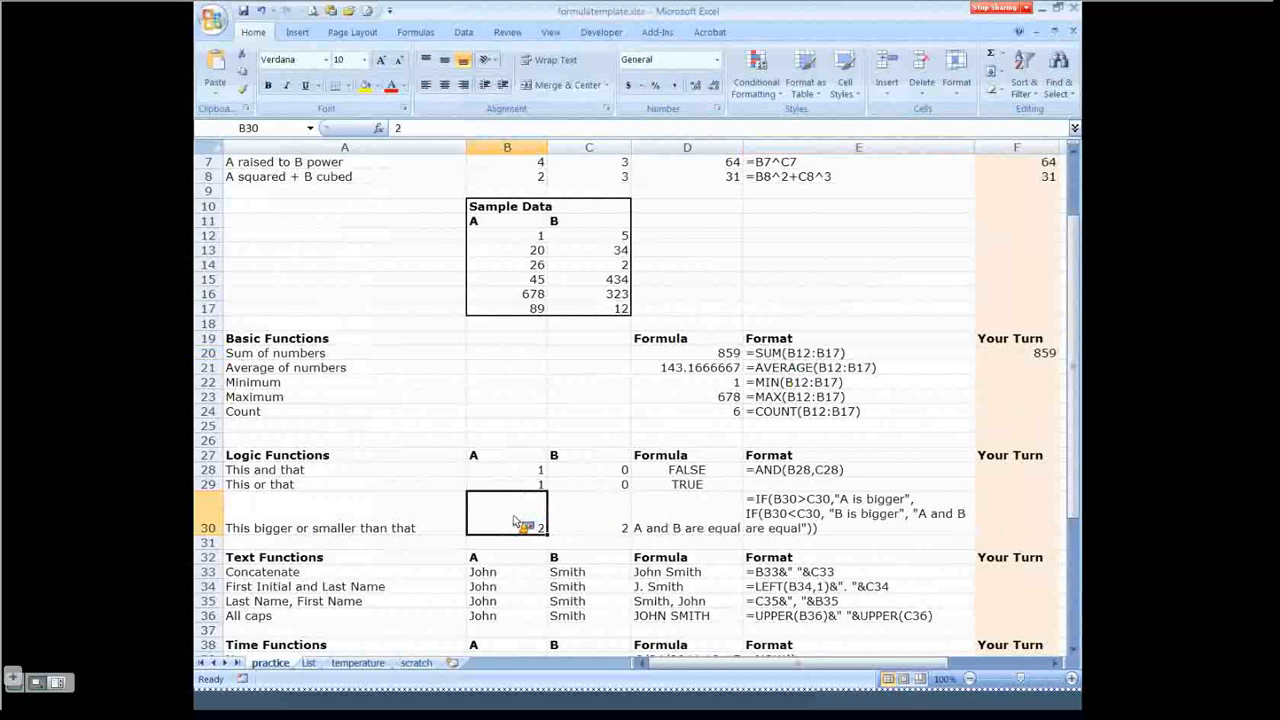
Test the nested IF formula with unequal values by setting C30 to 3 and B30 to 4
click(592, 527)
text(3)
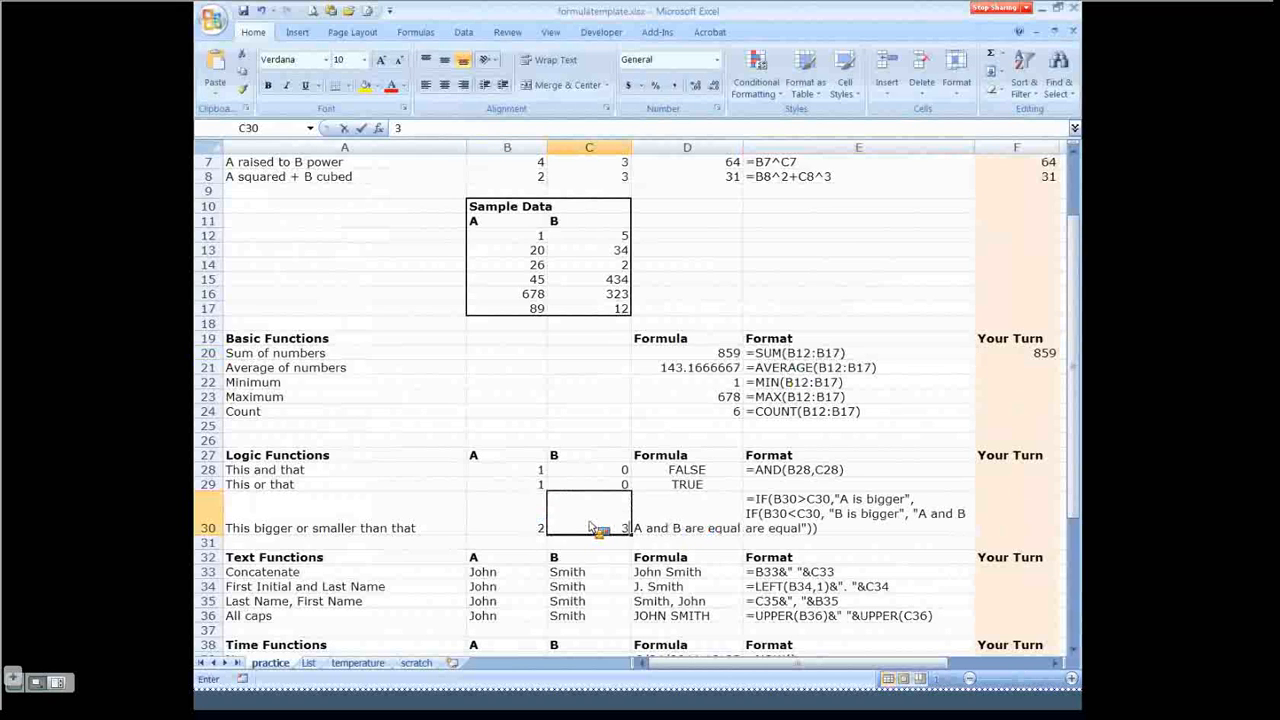
key(Left)
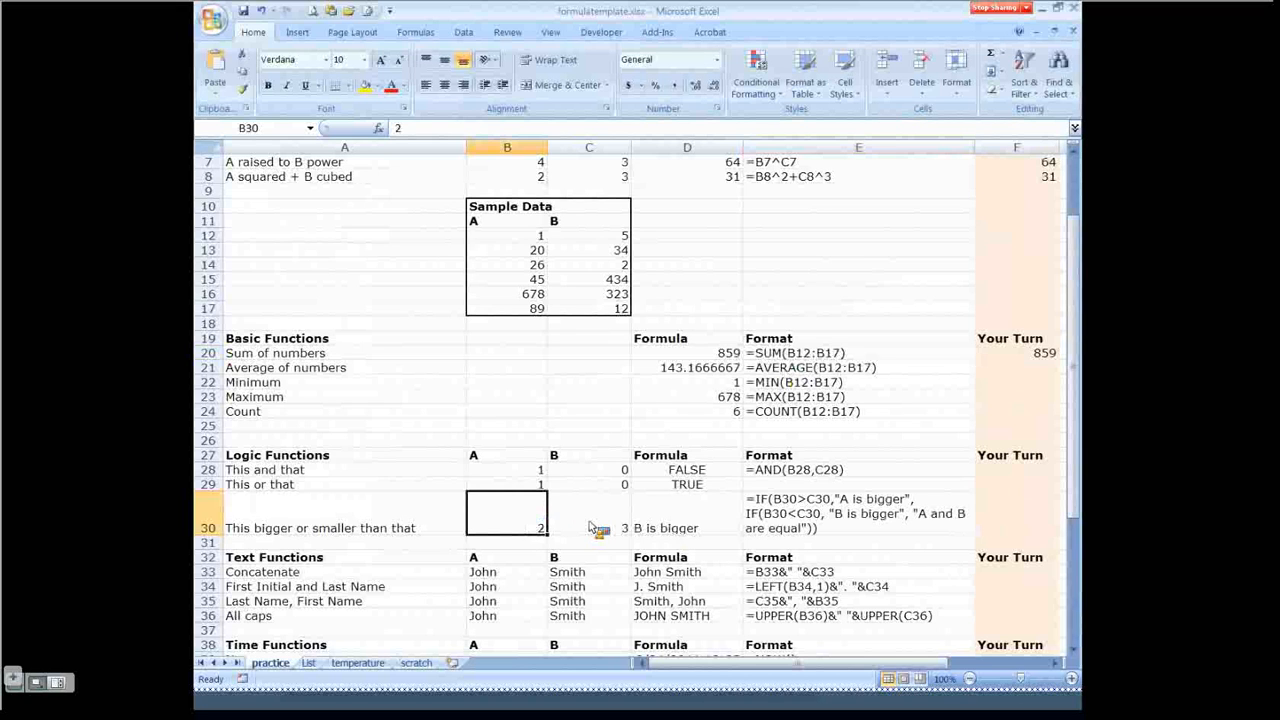
text(4)
key(Right)
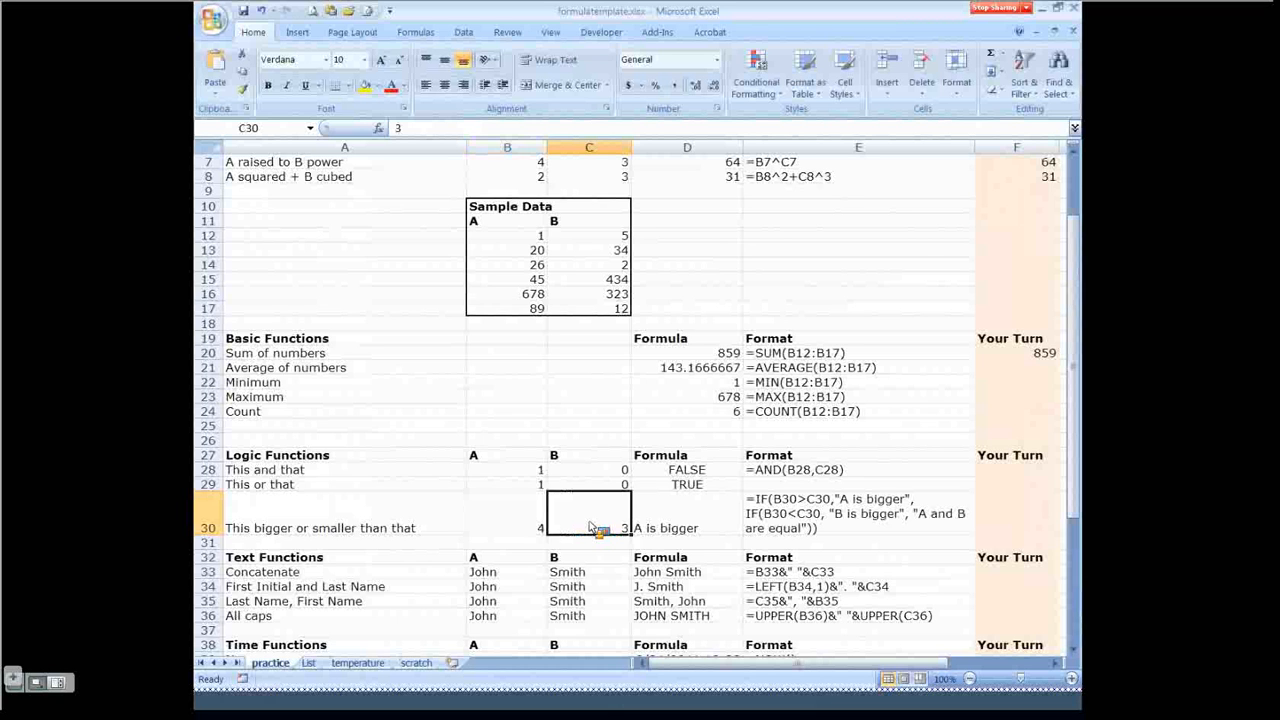
Test the concatenate formula in row 33 by replacing the first name in B33 and the last name in C33
scroll(597, 528, down, 2)
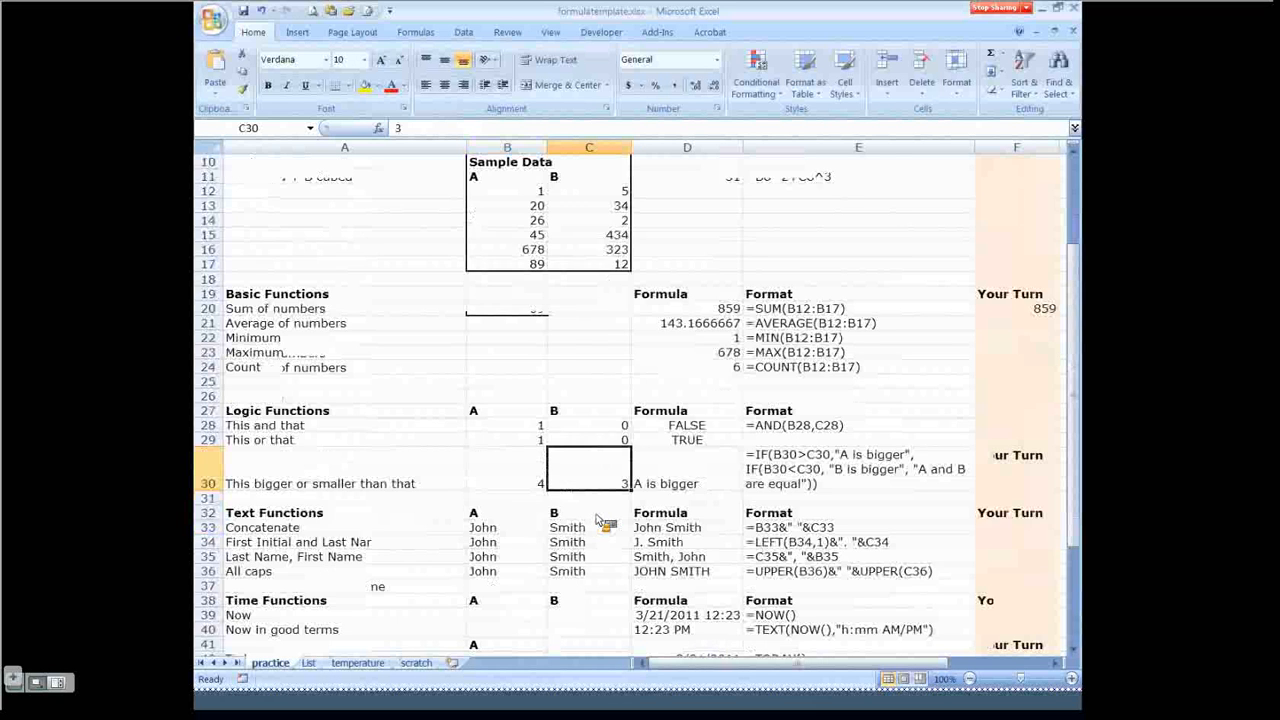
scroll(601, 520, down, 2)
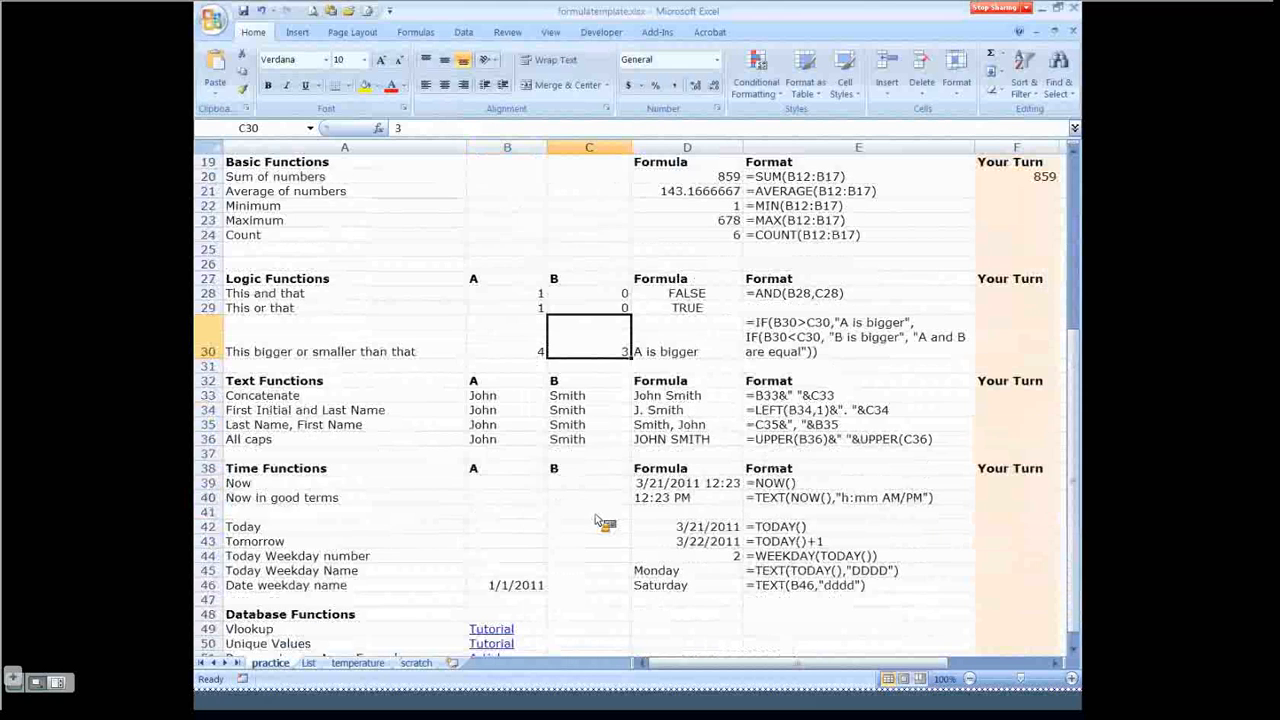
scroll(606, 519, down, 1)
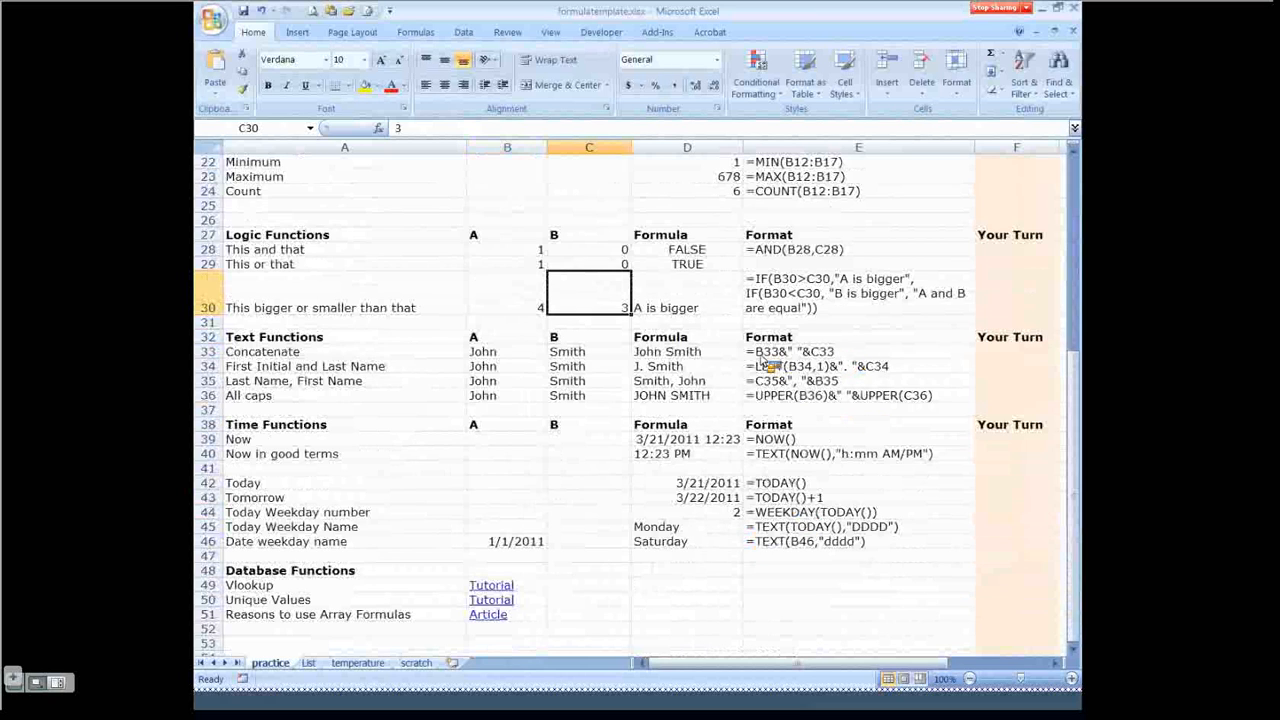
click(857, 354)
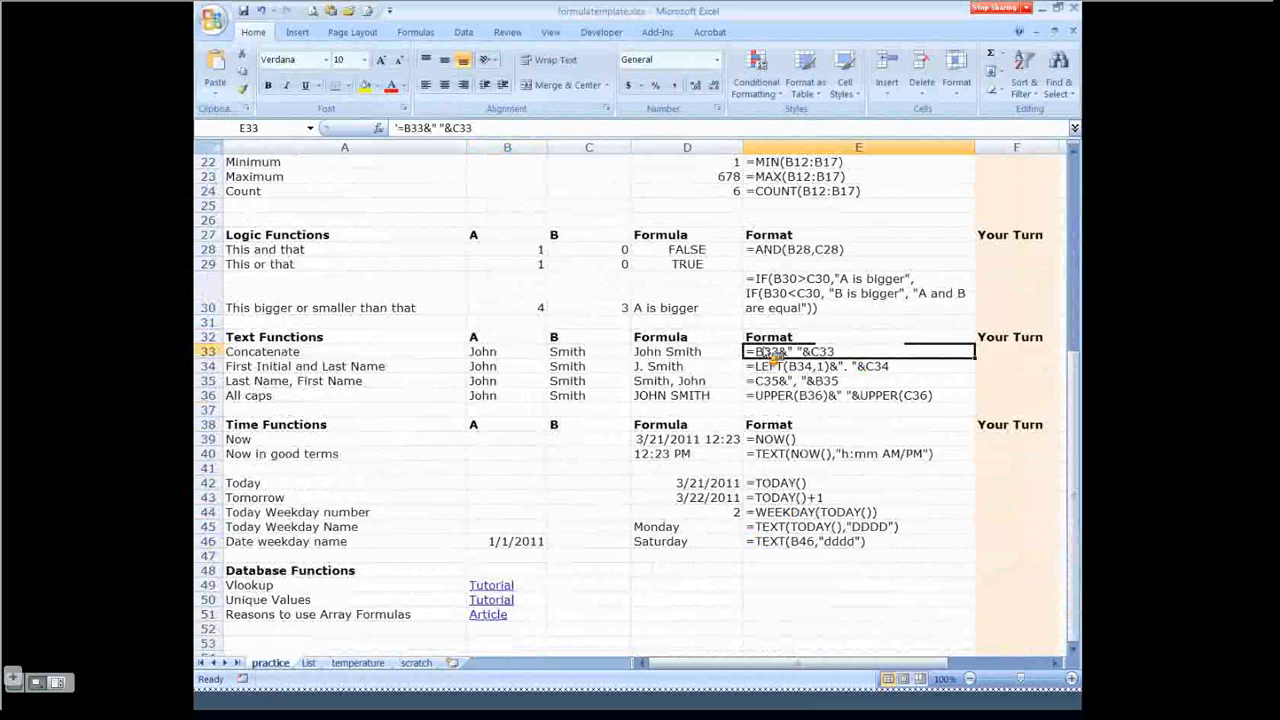
click(490, 354)
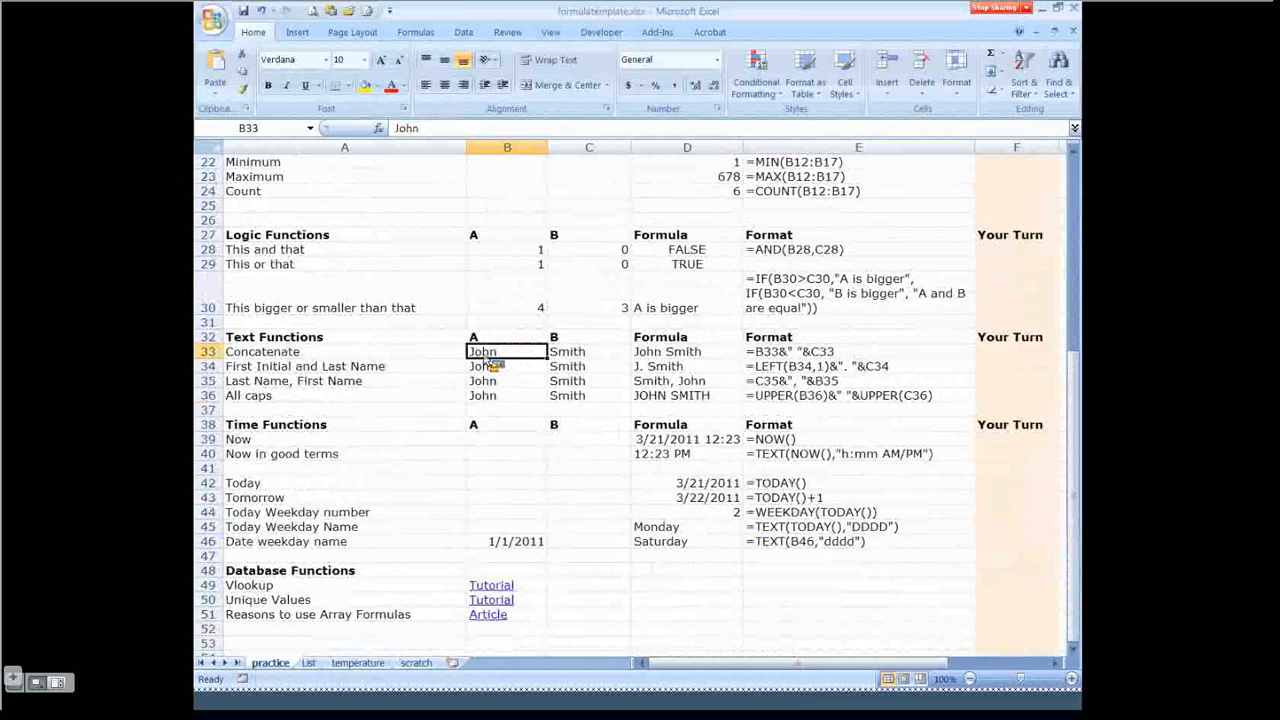
text(Ann)
key(Tab)
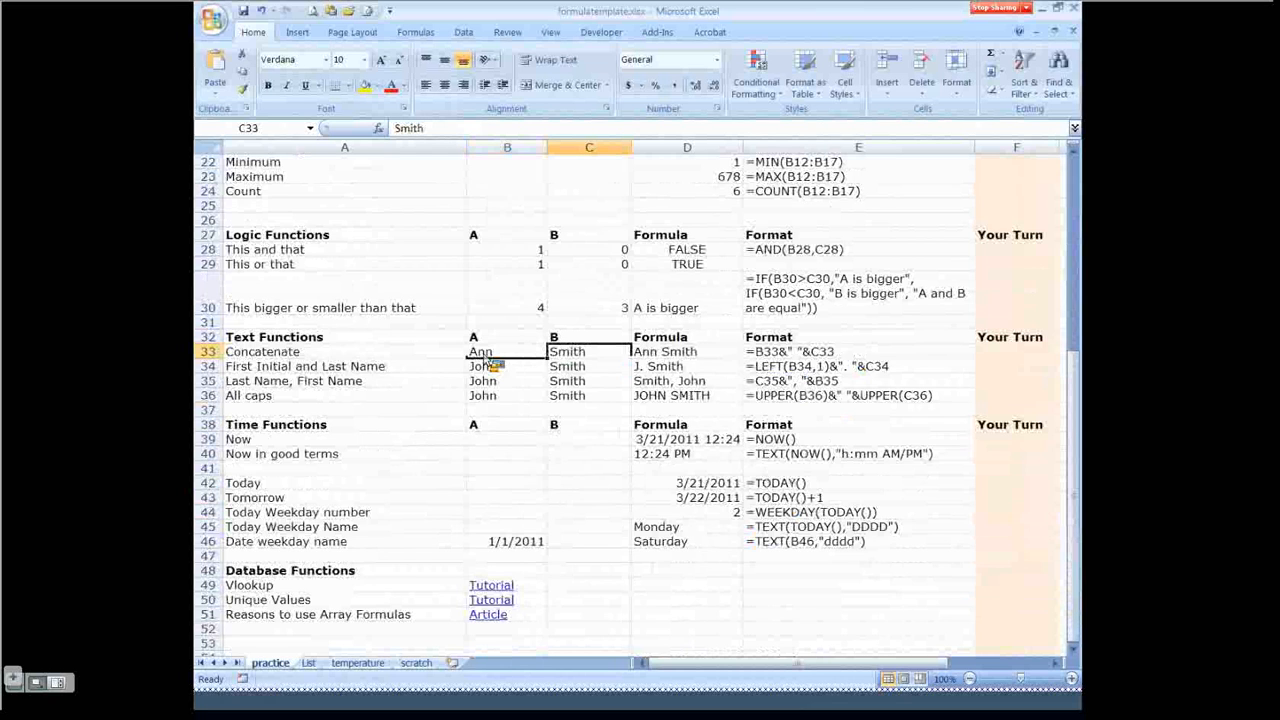
text(Jones)
key(Return)
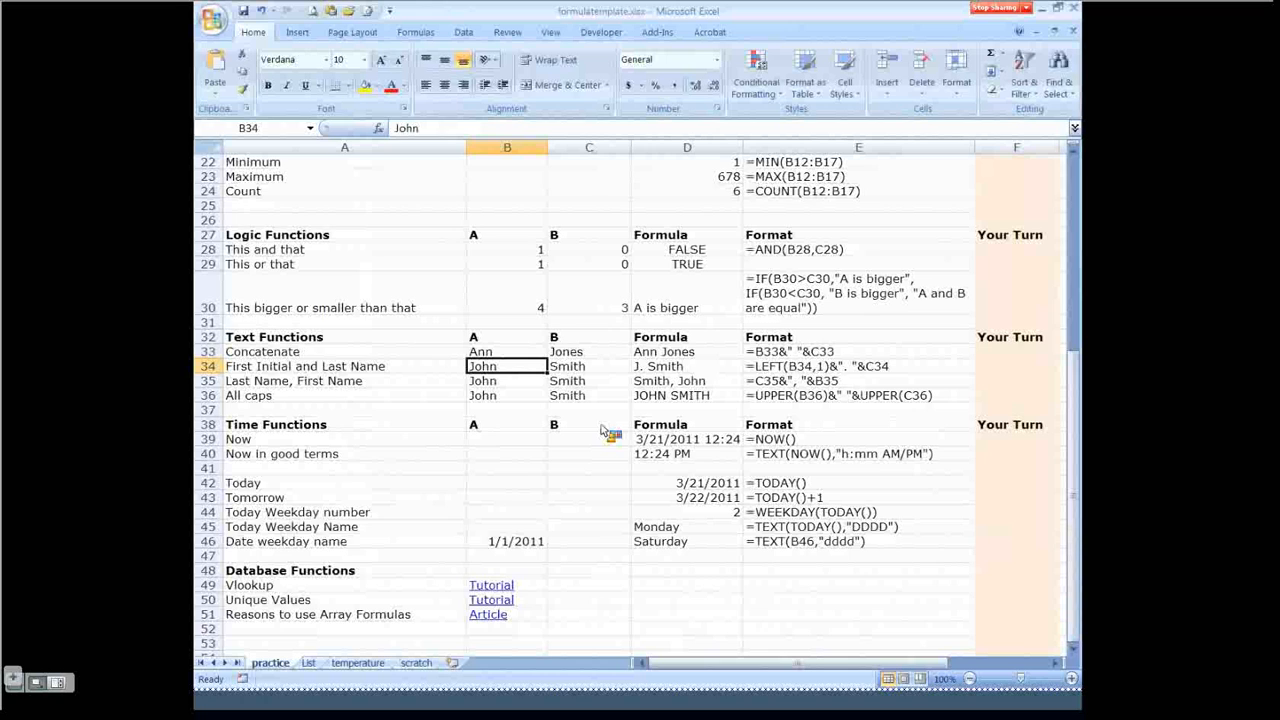
Inspect the formula in D35 that combines last name and first name
click(686, 382)
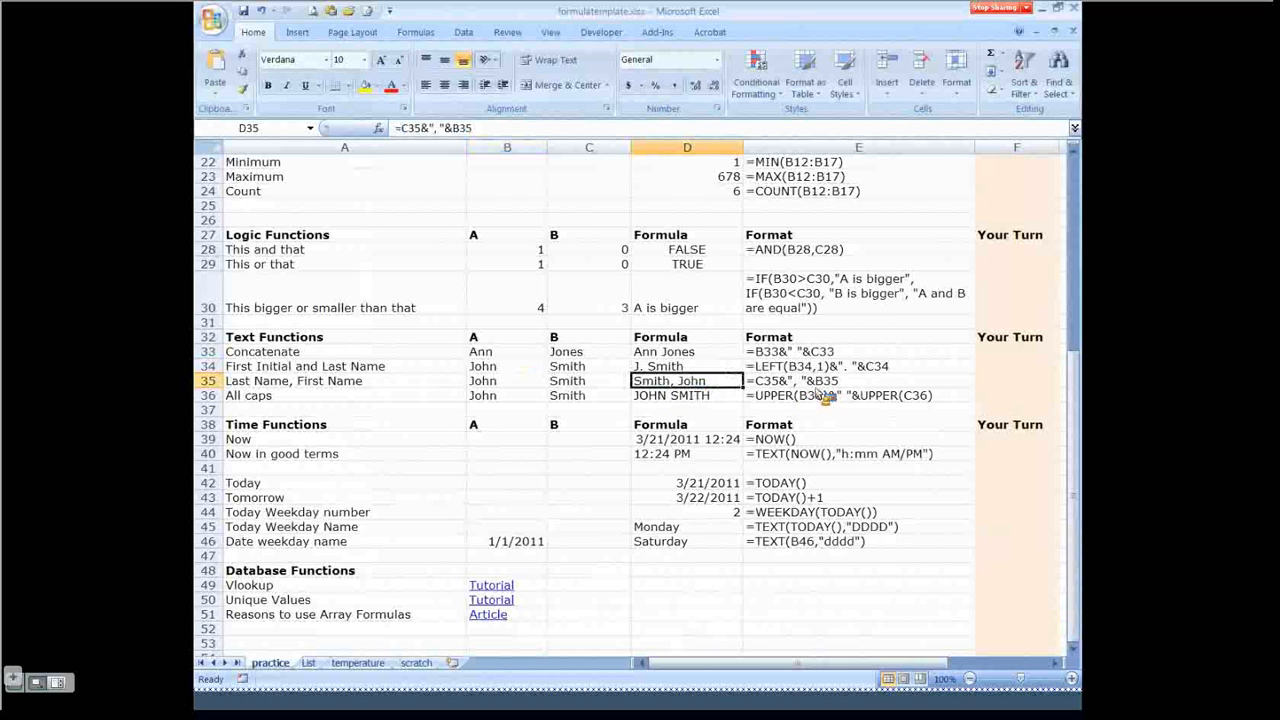
Examine the name-combining and all-caps formulas in rows 35 and 36 and the time formulas in rows 39, 40 and 45
click(585, 384)
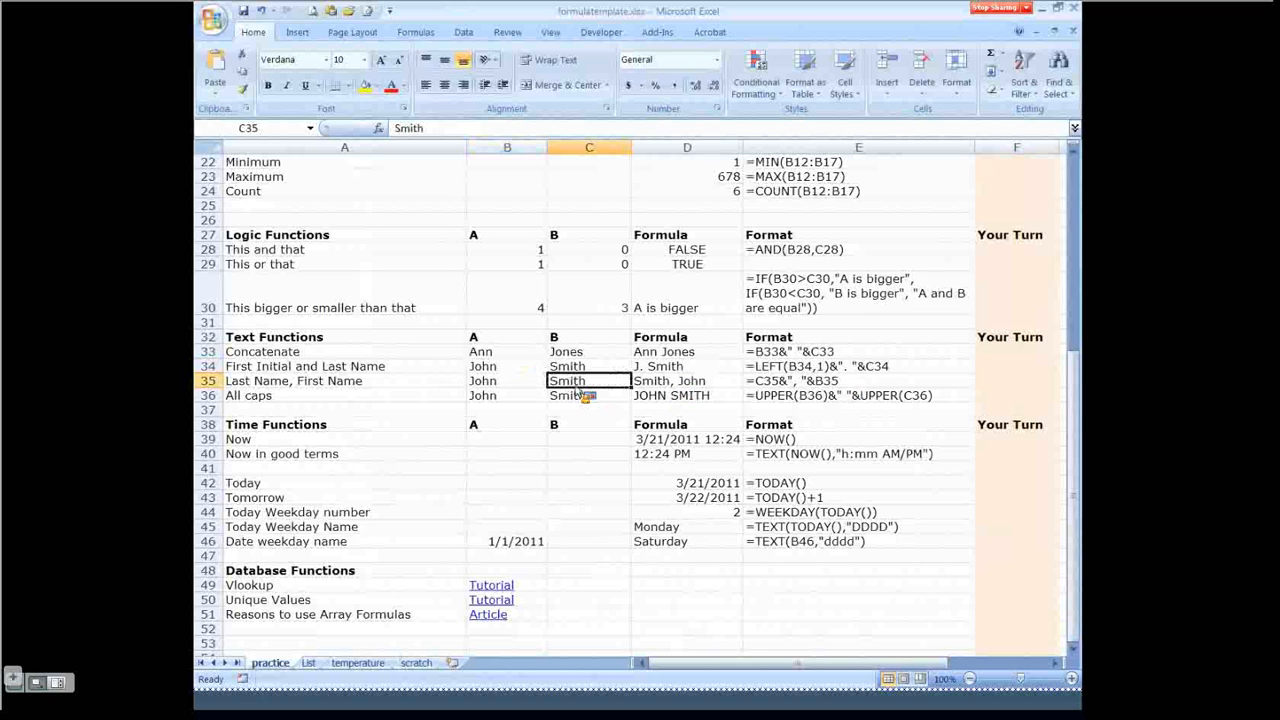
click(795, 396)
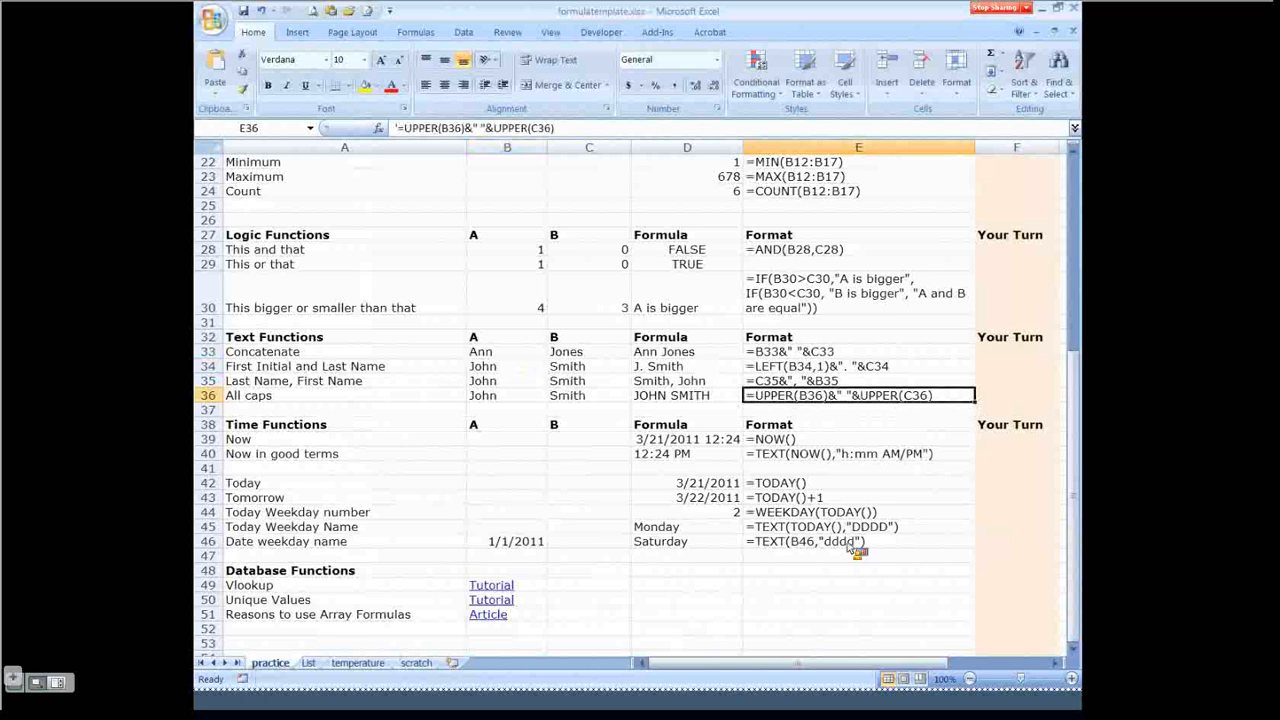
click(815, 440)
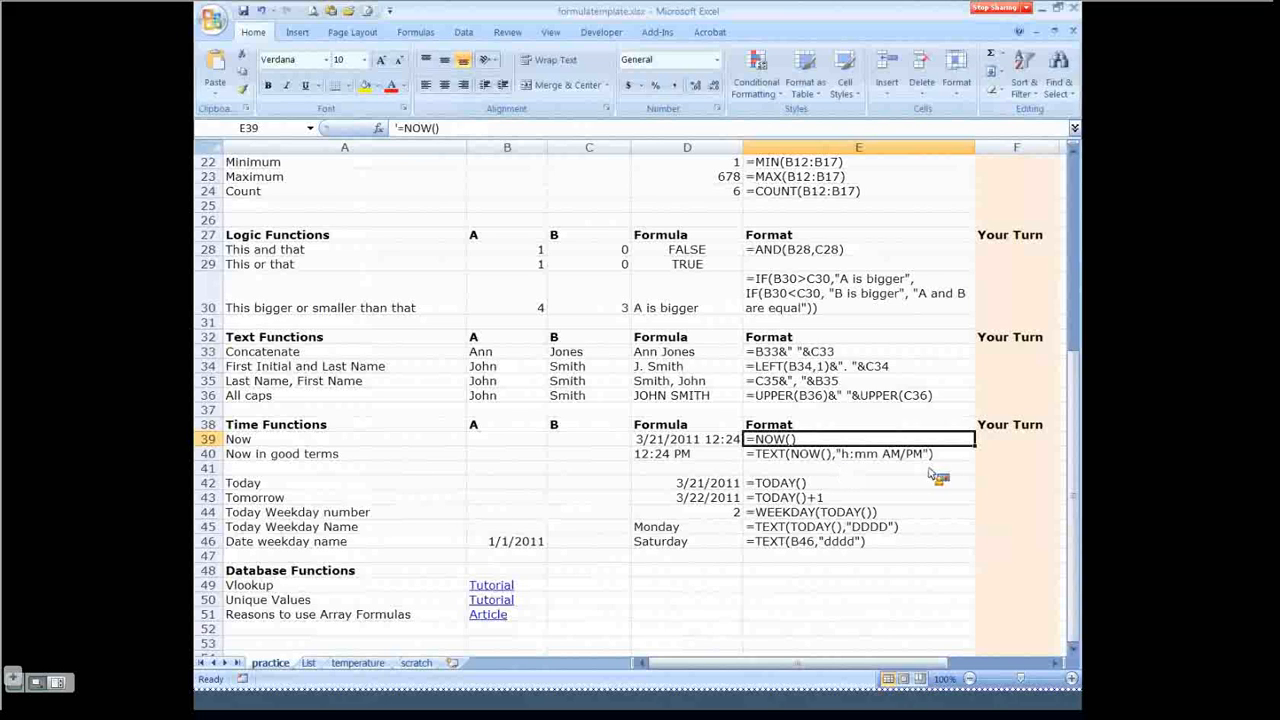
click(822, 457)
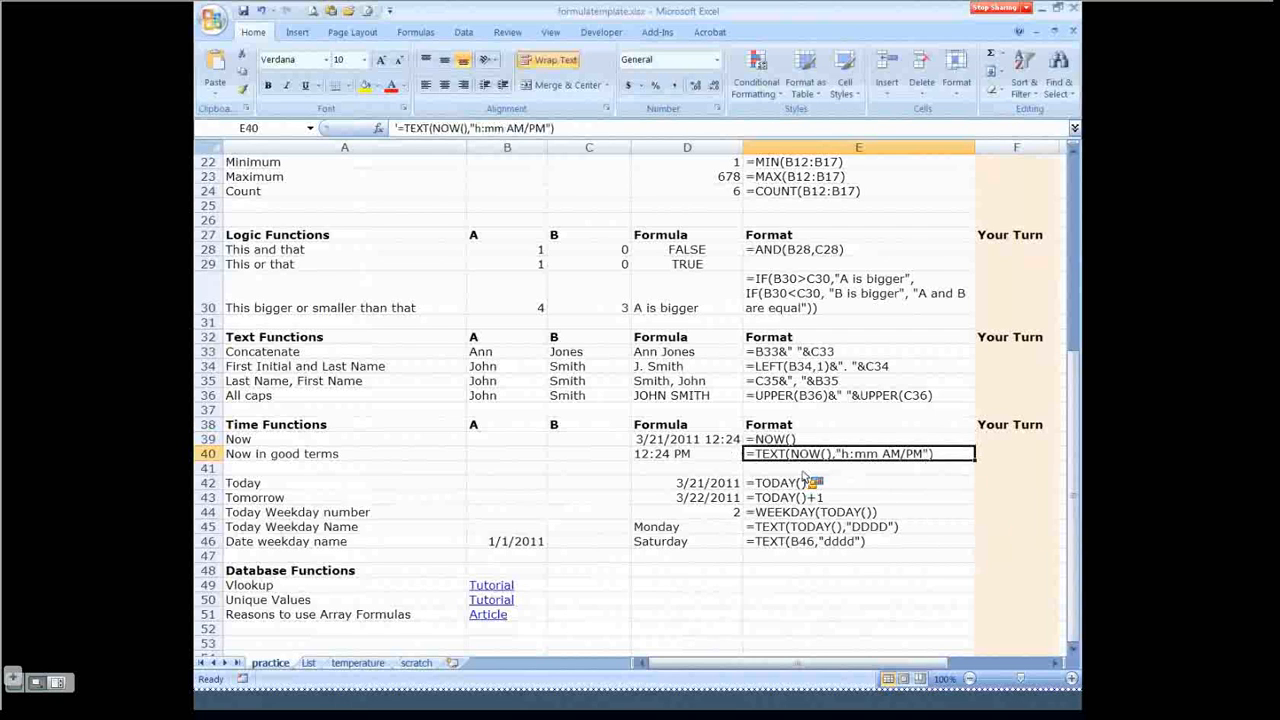
click(918, 529)
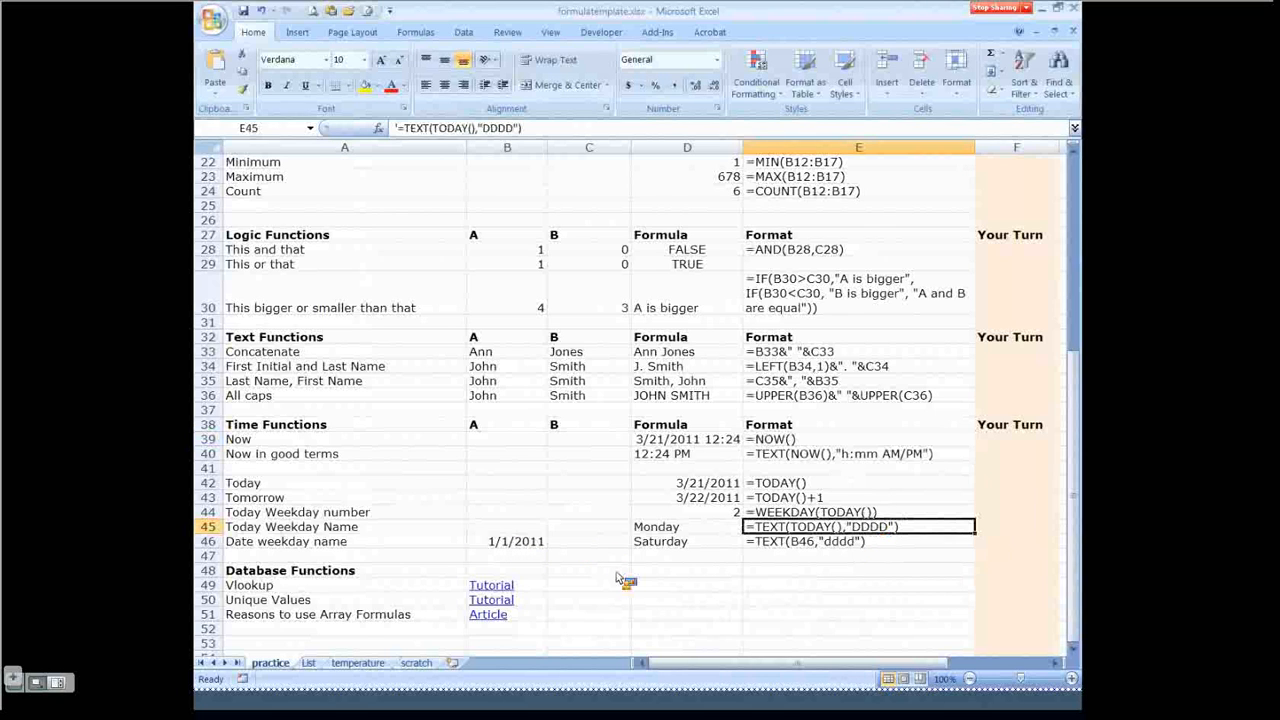
Test the weekday name formula in row 46 by setting the date in B46 to 3/22/2011
key(Down)
key(Left)
key(Left)
key(Left)
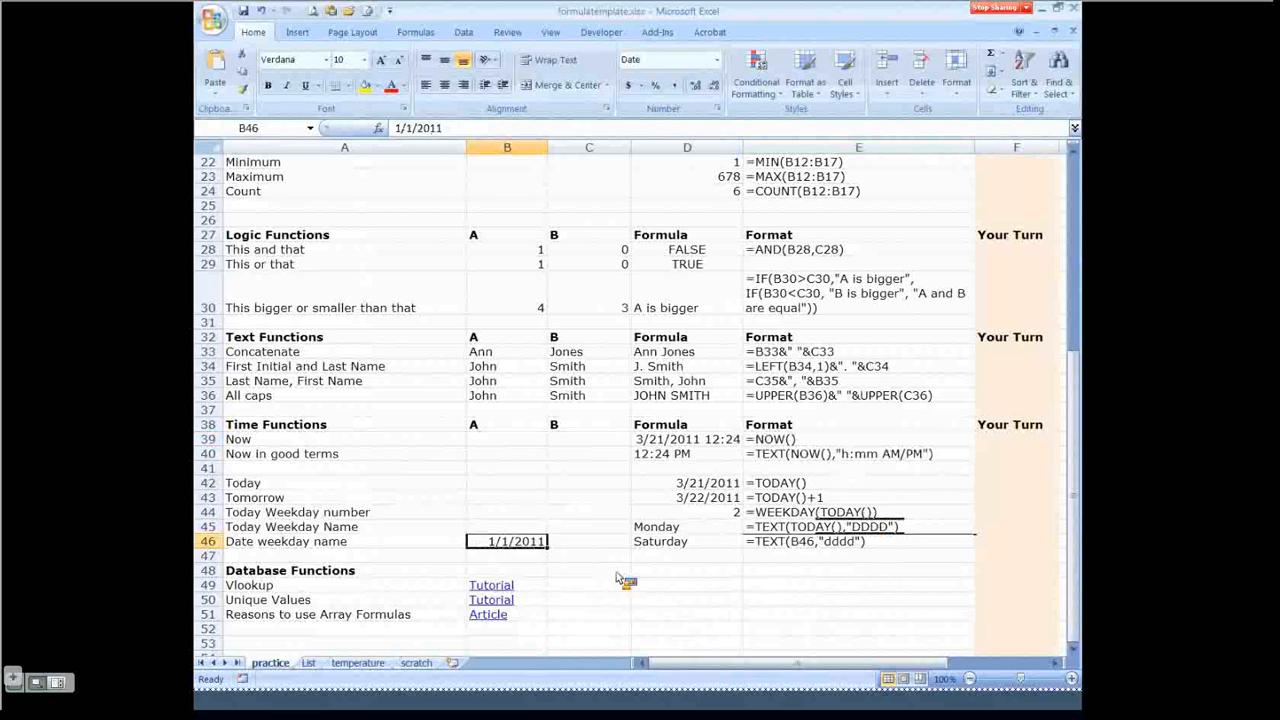
text(3/22)
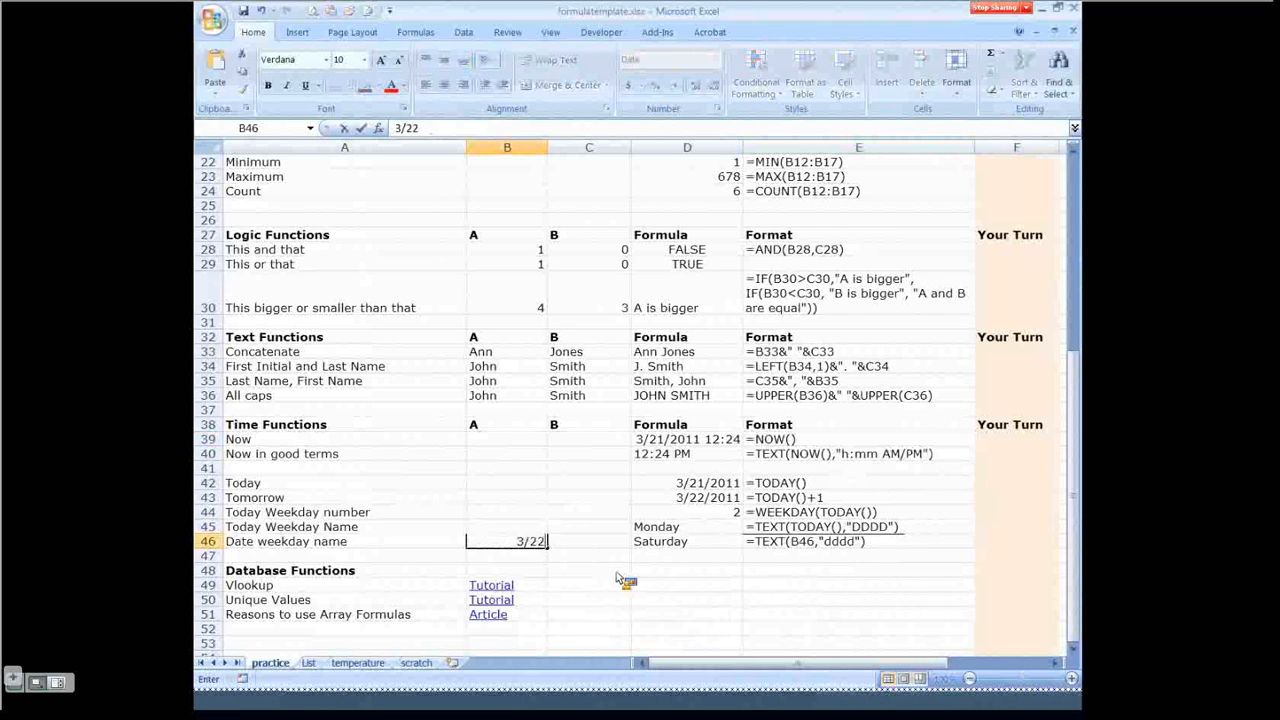
text(/2011)
key(Return)
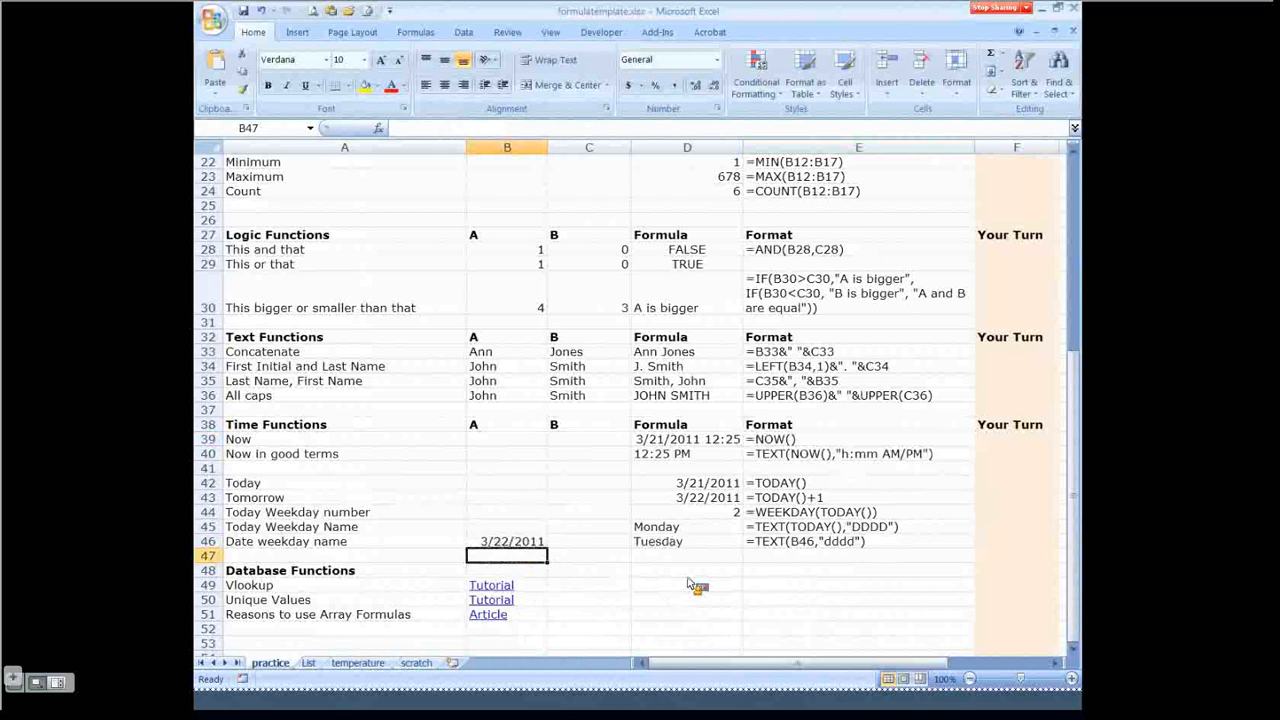
click(513, 541)
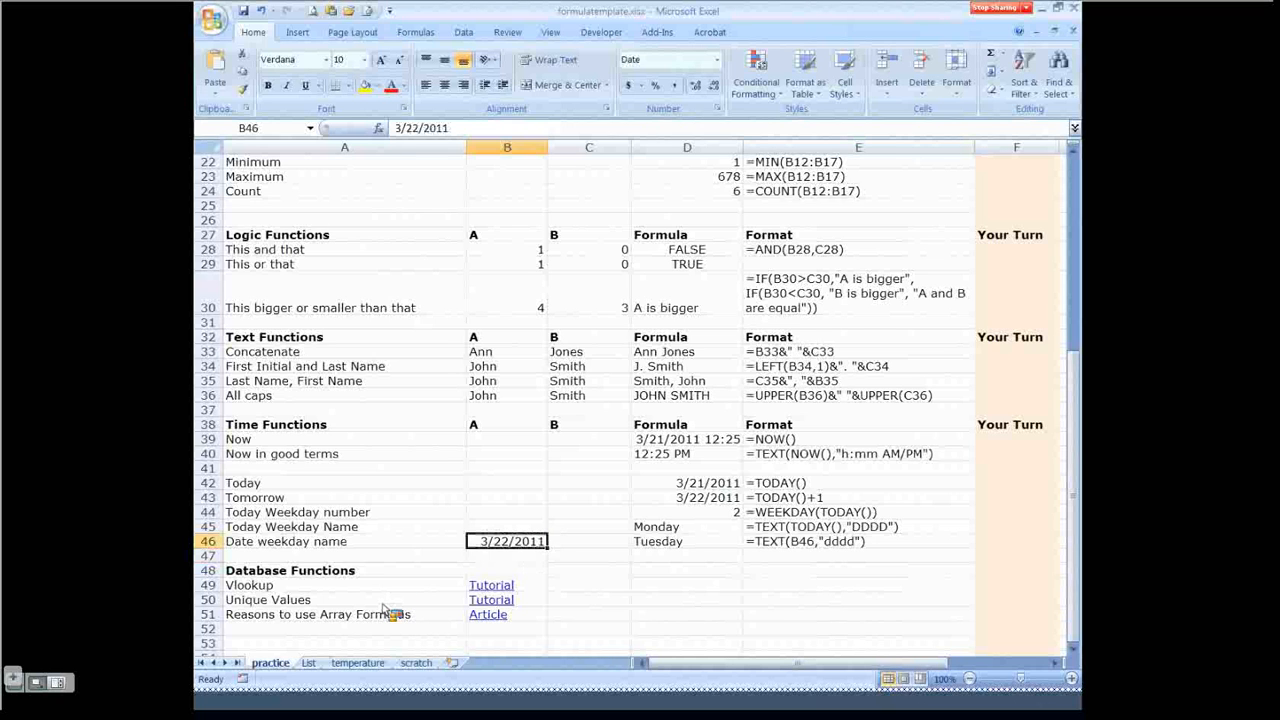
On the scratch sheet, open Insert Function for cell B4 and browse the functions in the Financial category
click(380, 600)
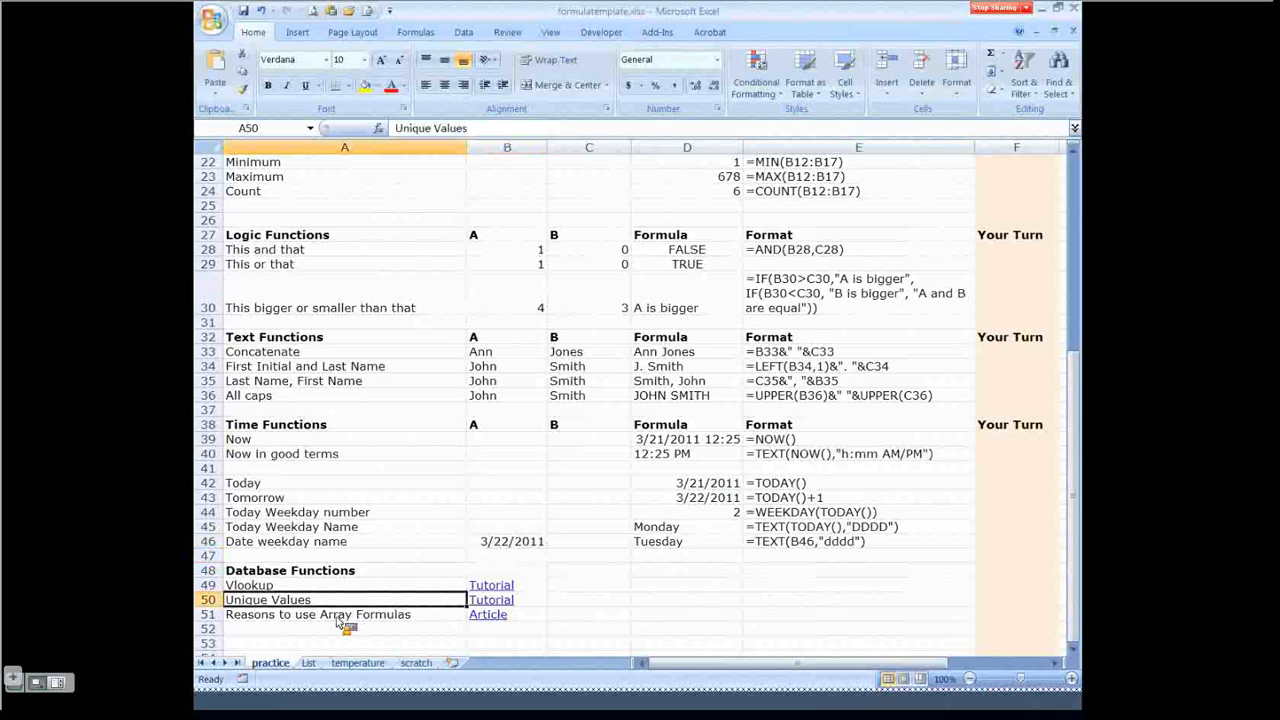
click(416, 662)
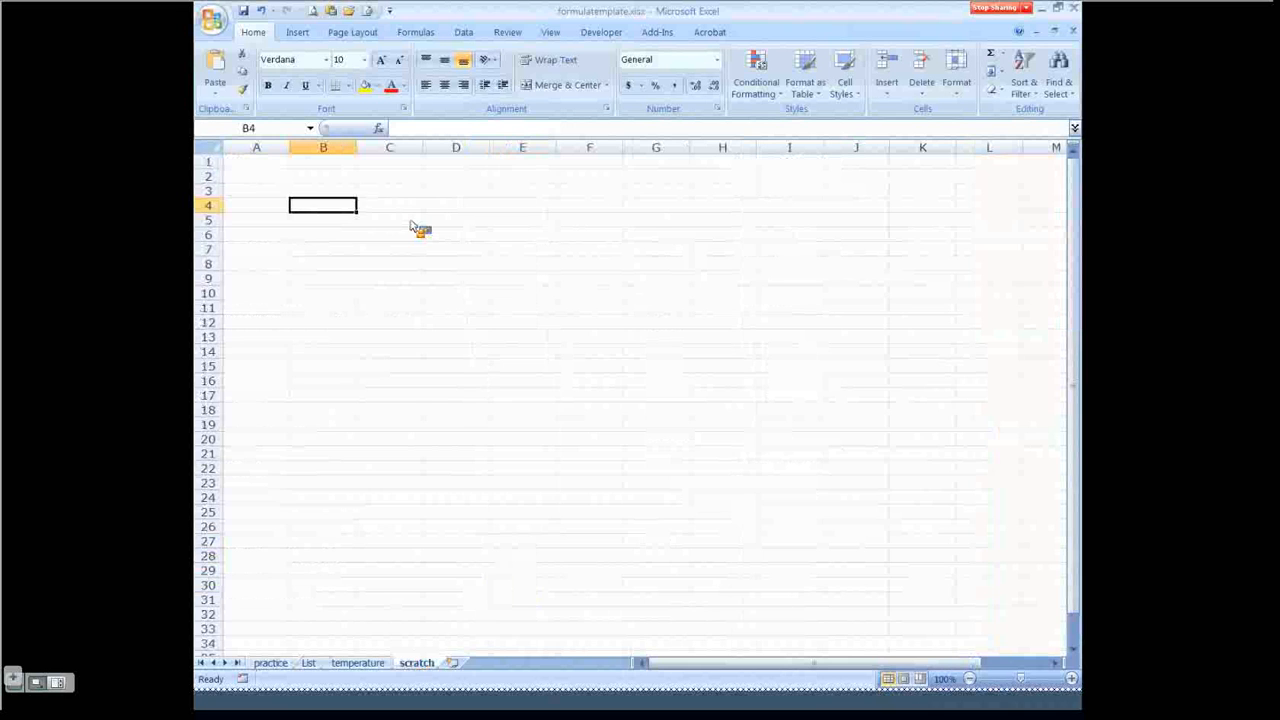
click(379, 129)
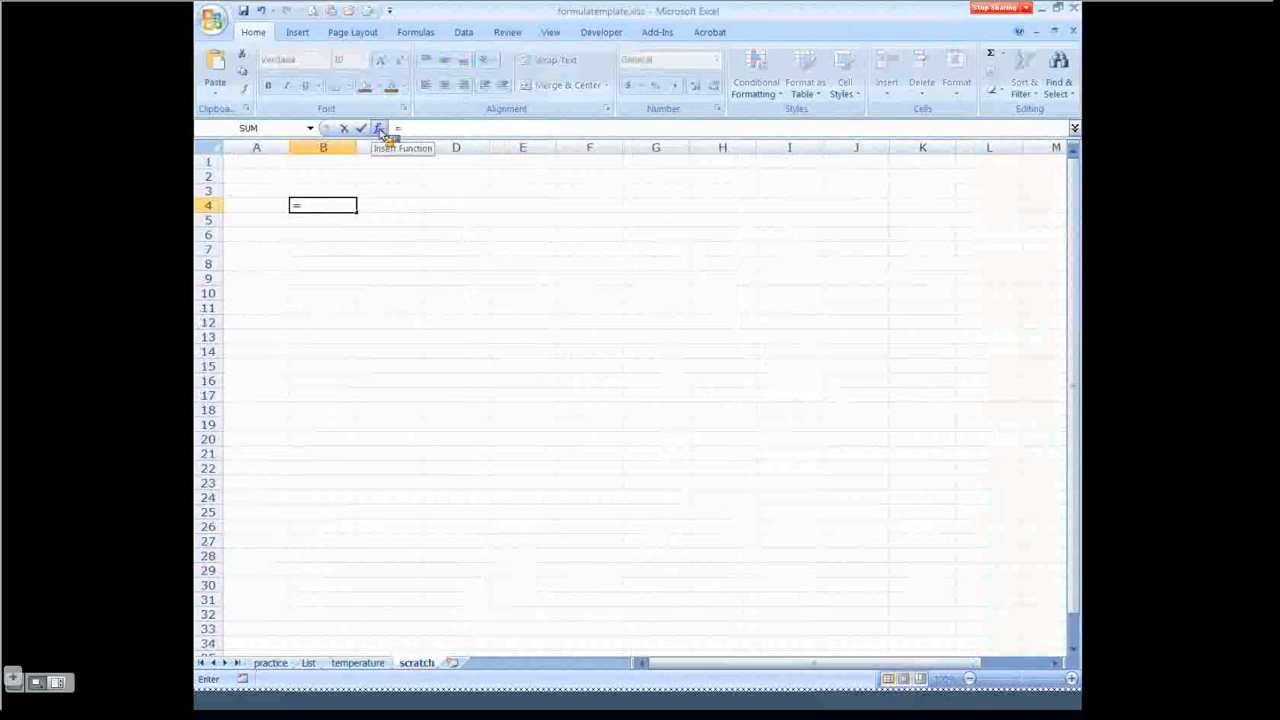
drag(422, 47, 620, 83)
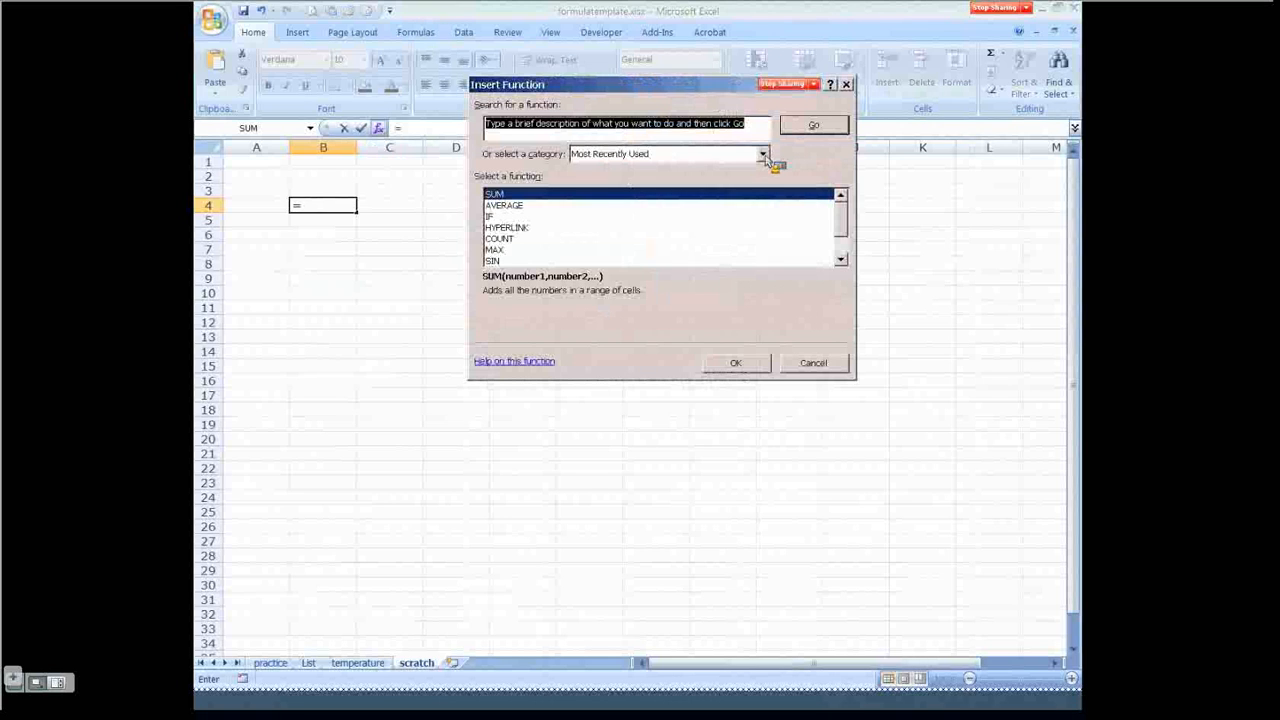
click(762, 154)
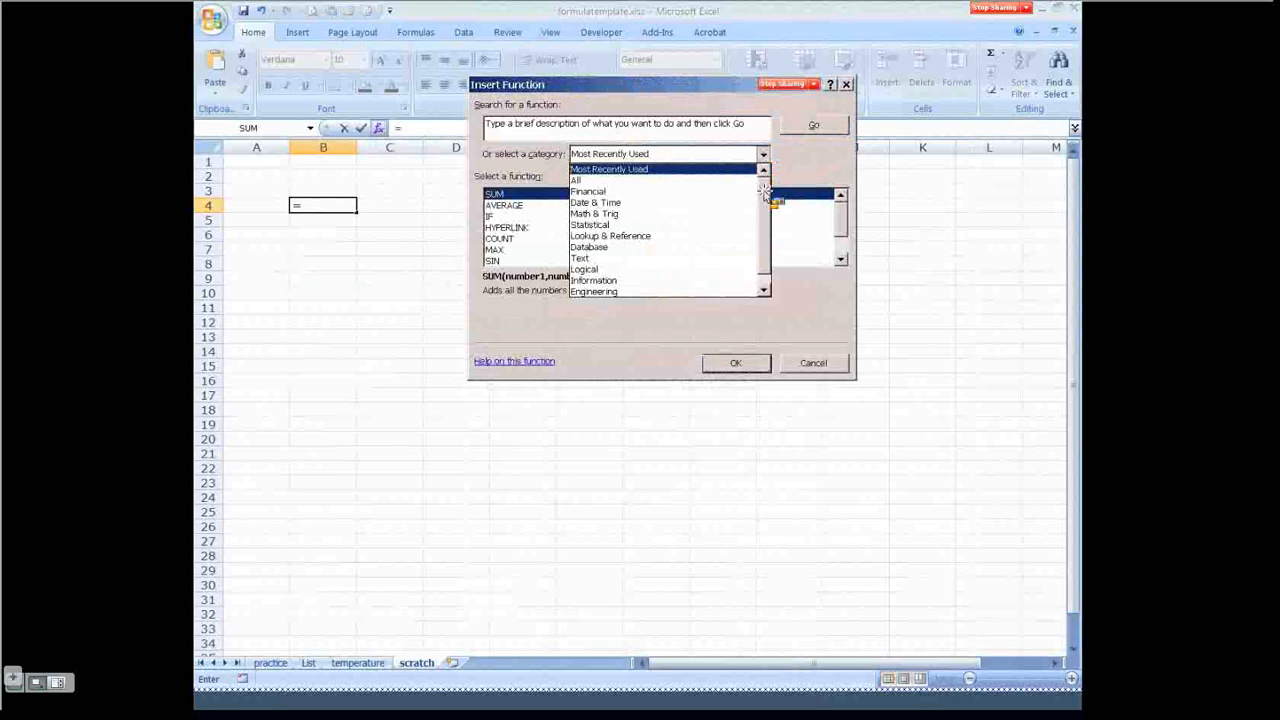
scroll(771, 191, down, 1)
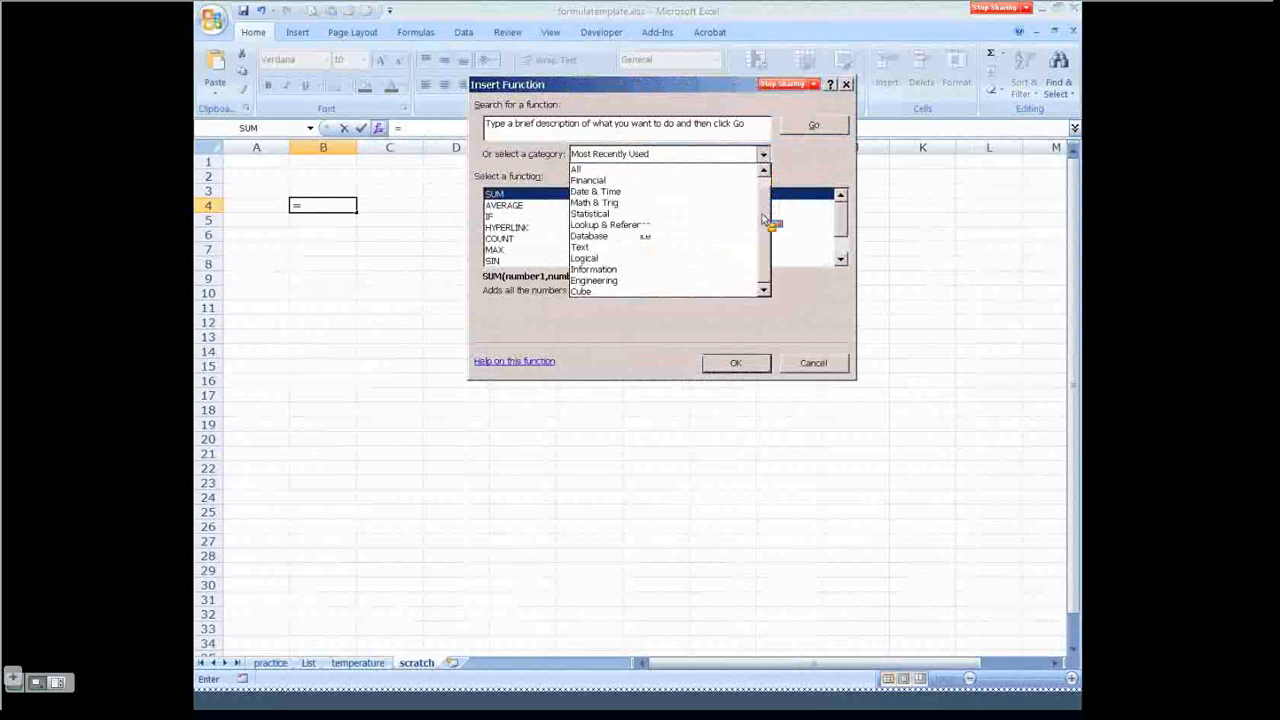
click(618, 183)
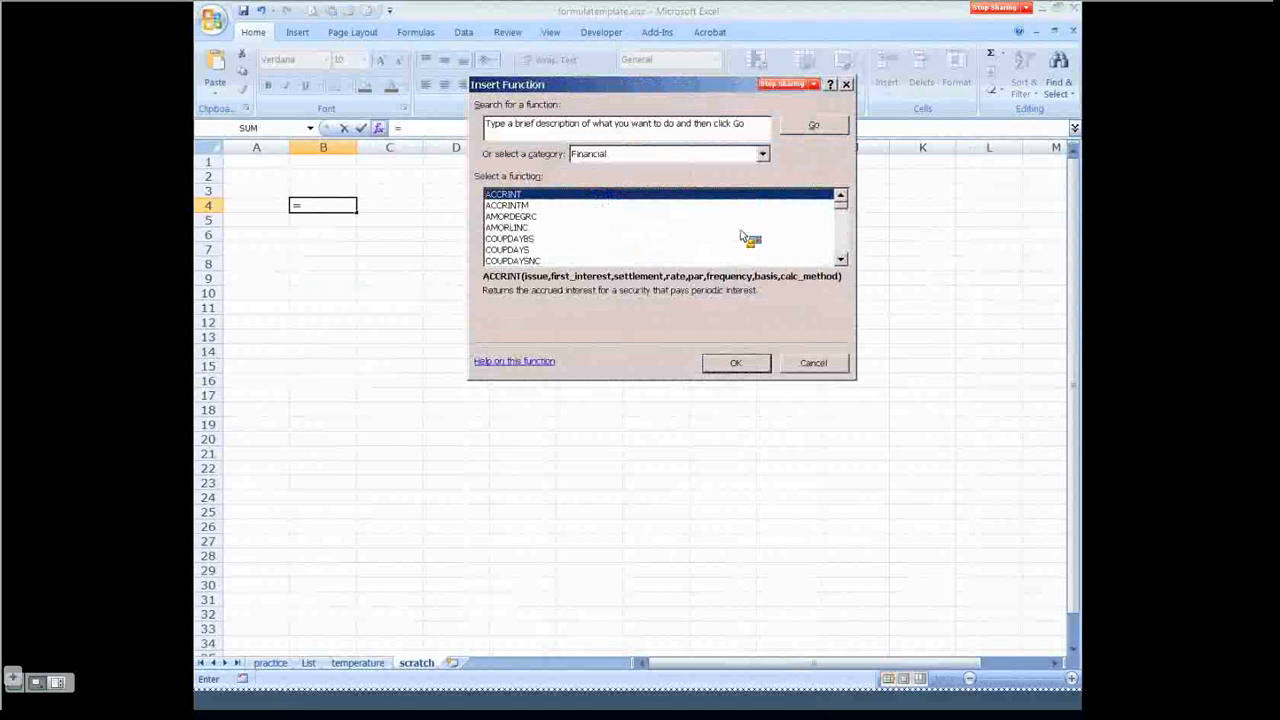
click(842, 224)
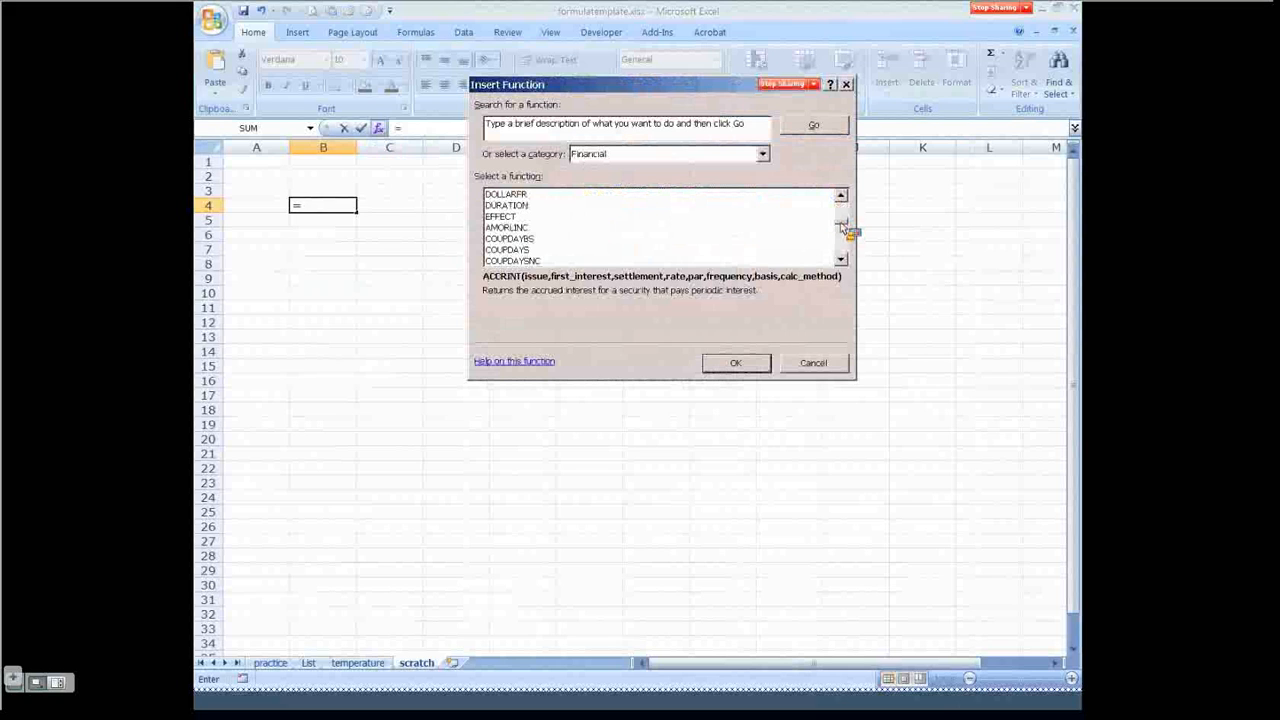
Read the descriptions of the DOLLARFR and FV functions and open the help on FV
click(510, 194)
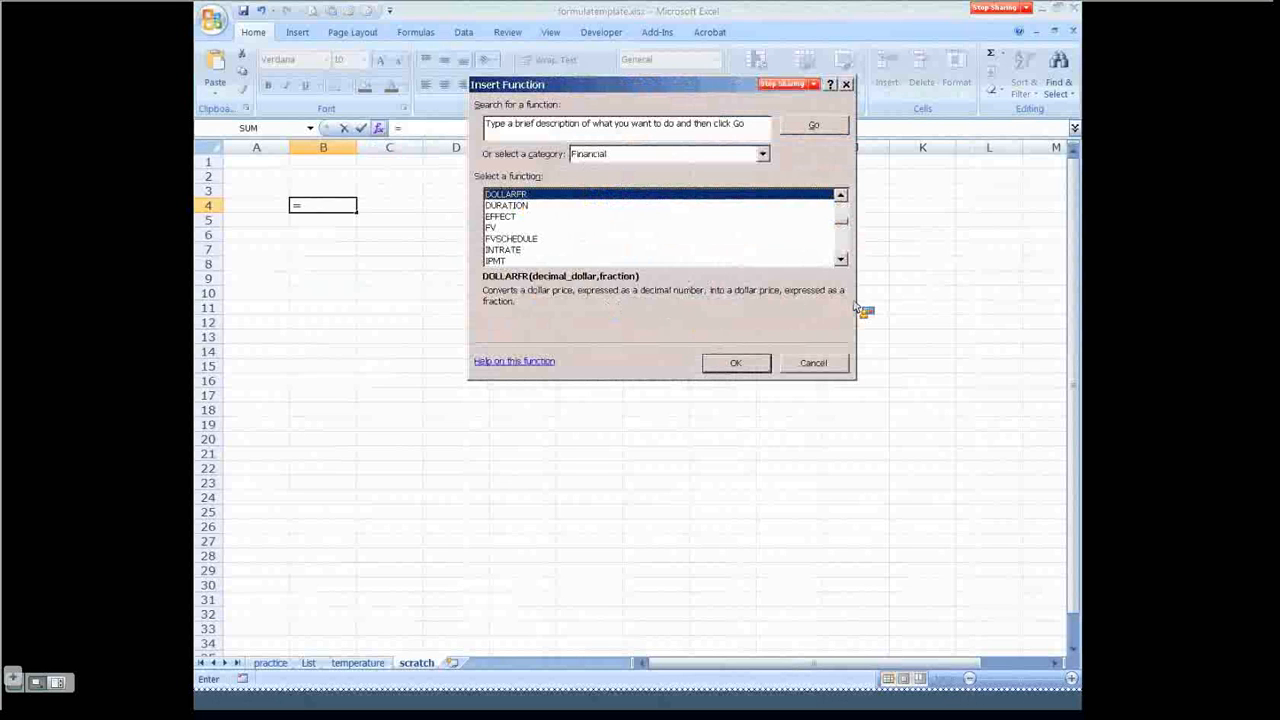
click(514, 228)
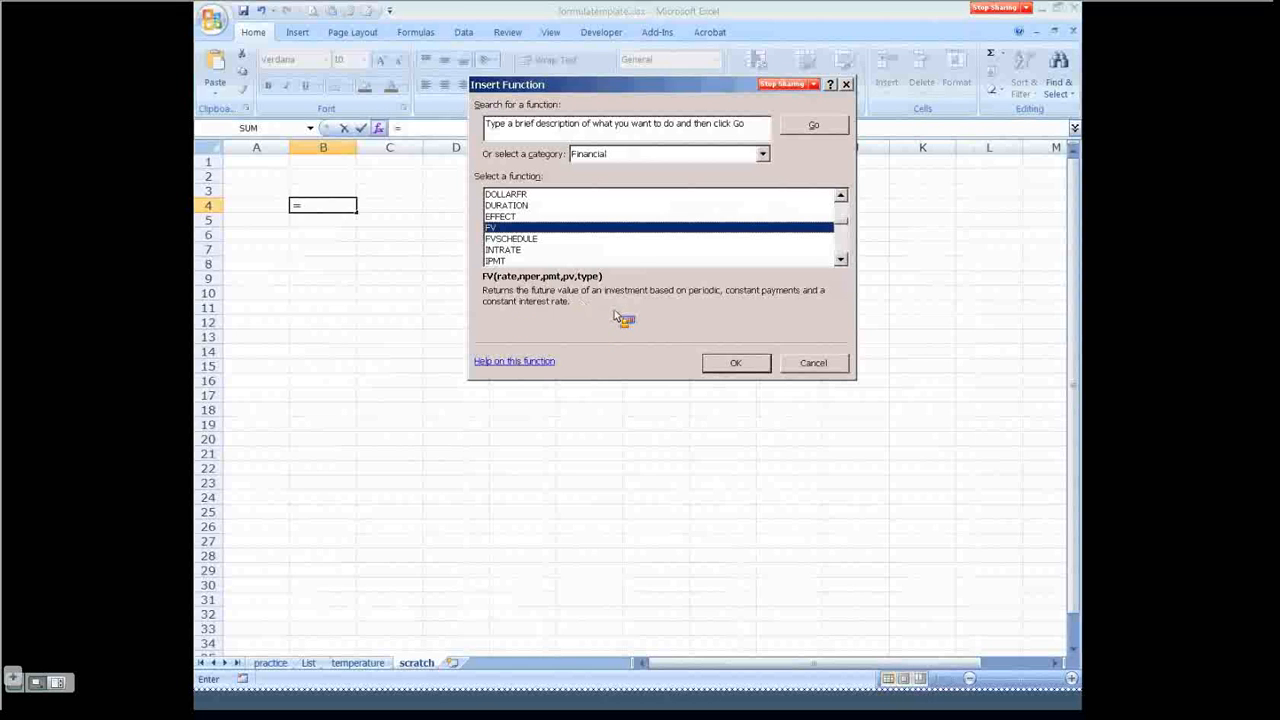
click(538, 363)
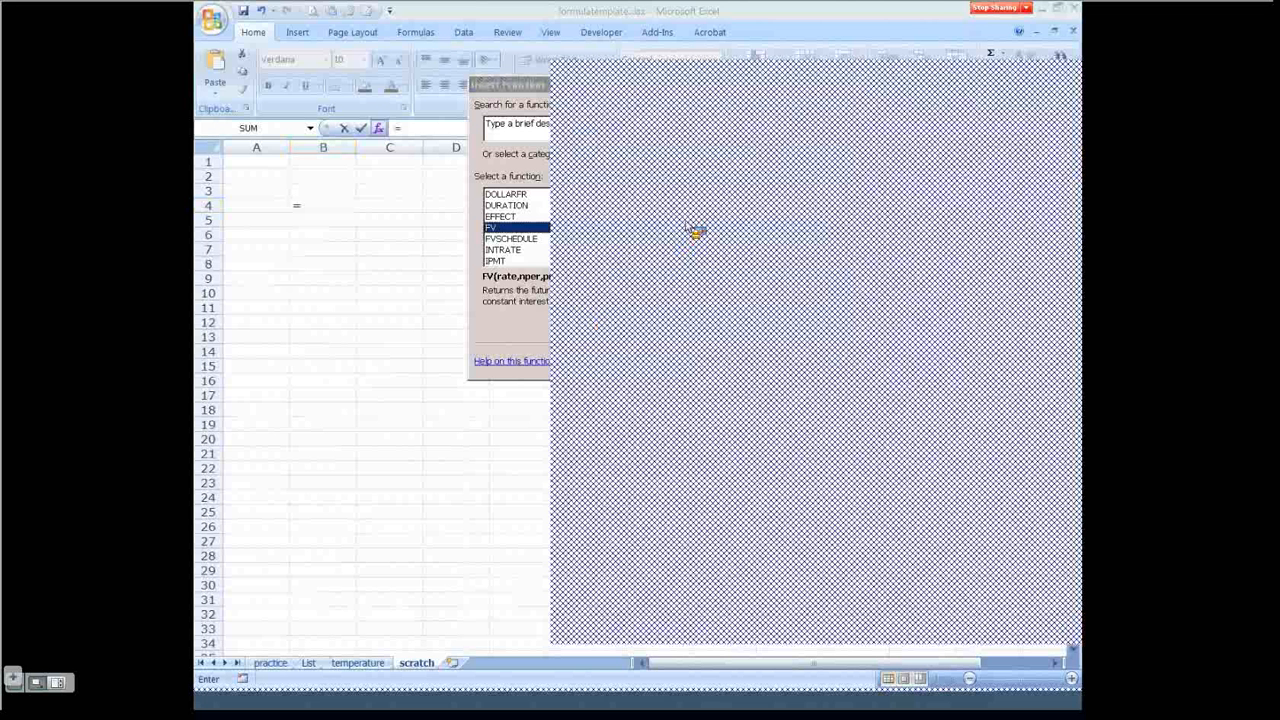
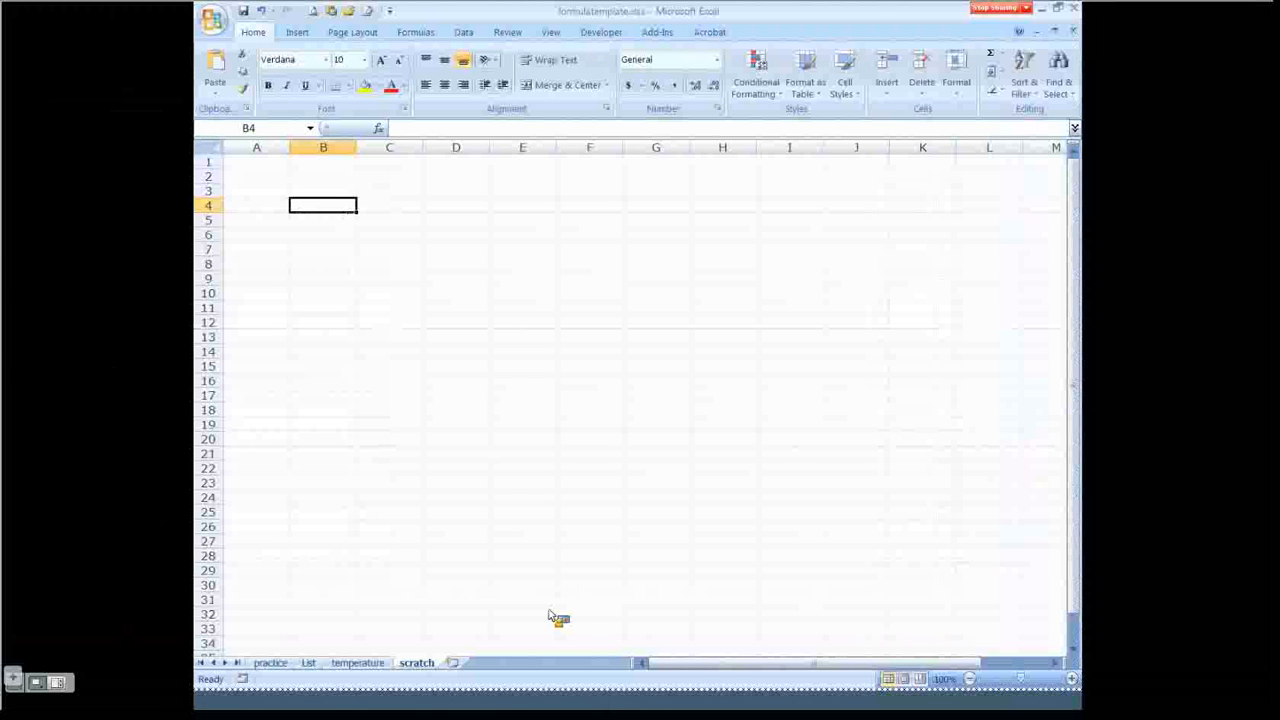
Return to the practice sheet and review the example arithmetic formulas in E5 through E8
click(272, 664)
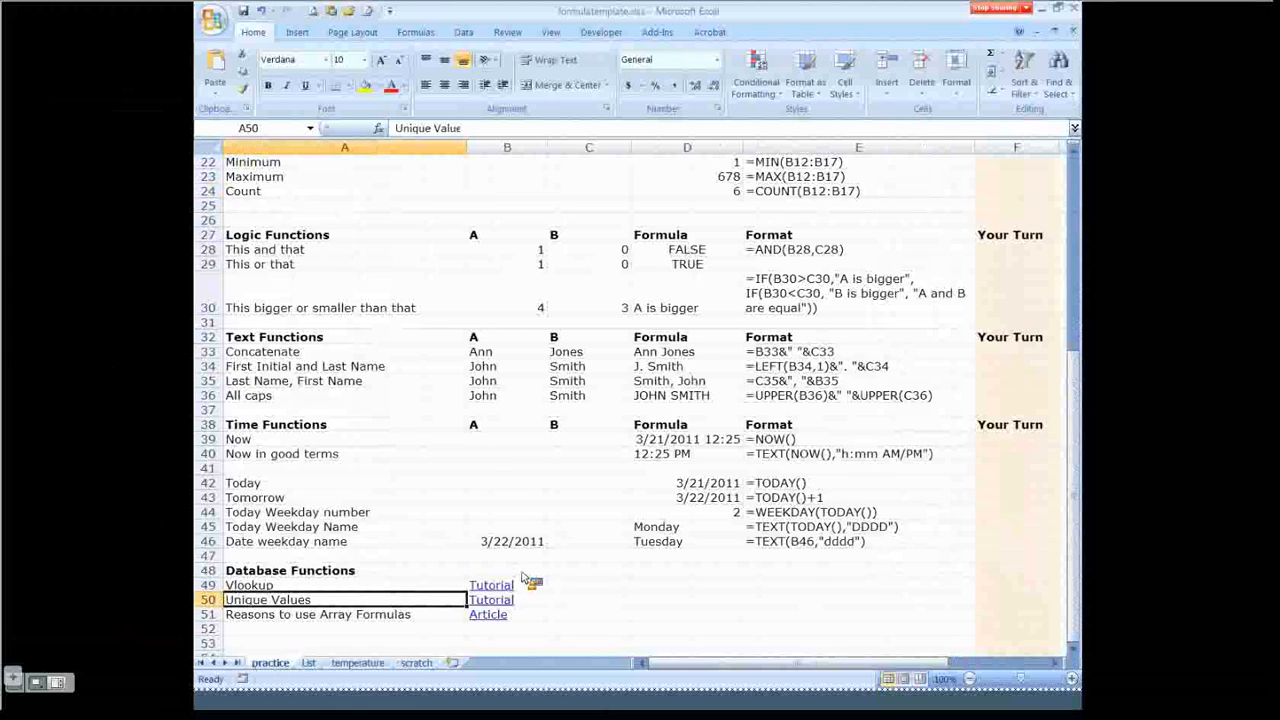
scroll(522, 575, up, 7)
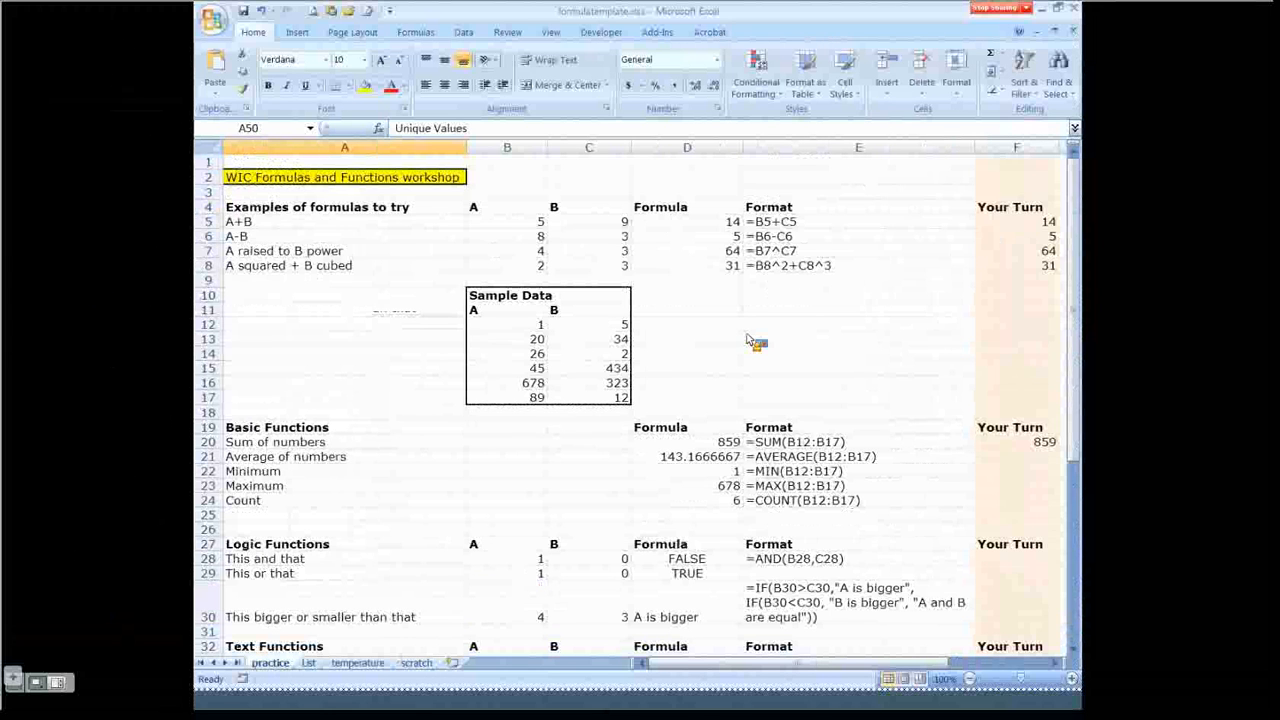
click(793, 229)
click(791, 238)
click(795, 252)
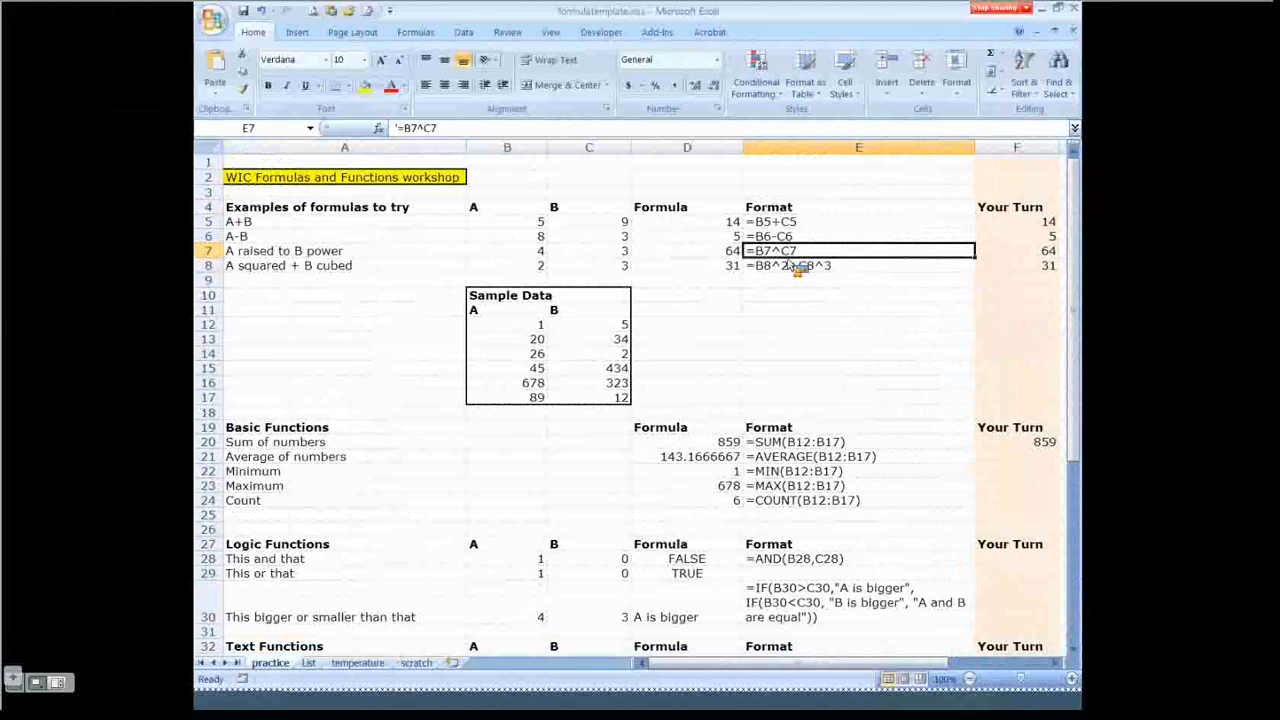
click(794, 266)
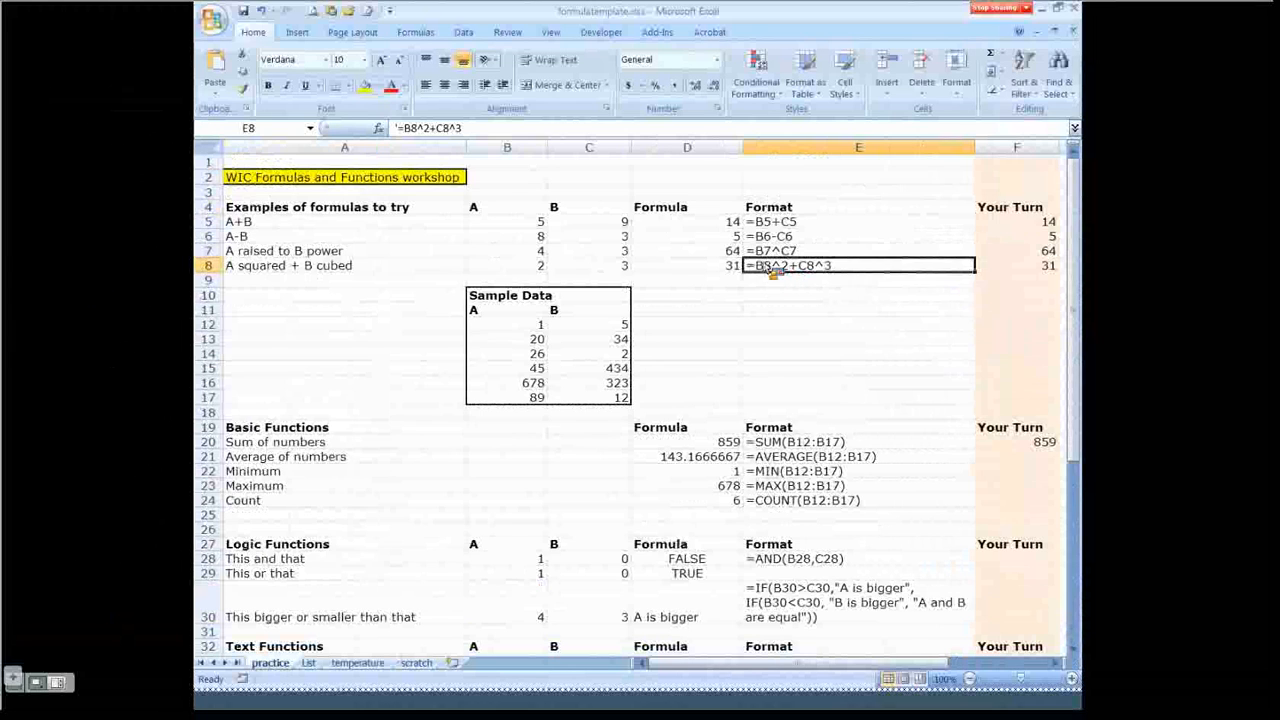
On the List sheet, calculate the first item's subtotal in G4 from its number of units and unit cost with =E4*F4
click(309, 663)
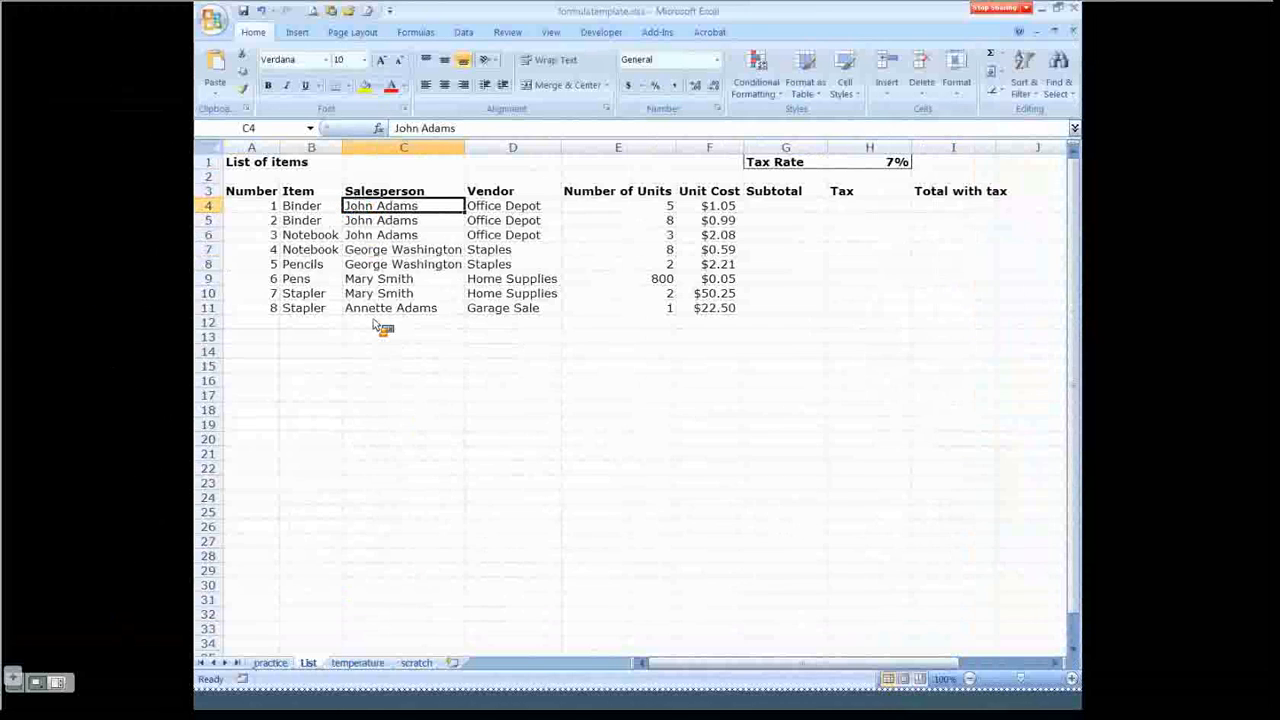
click(648, 208)
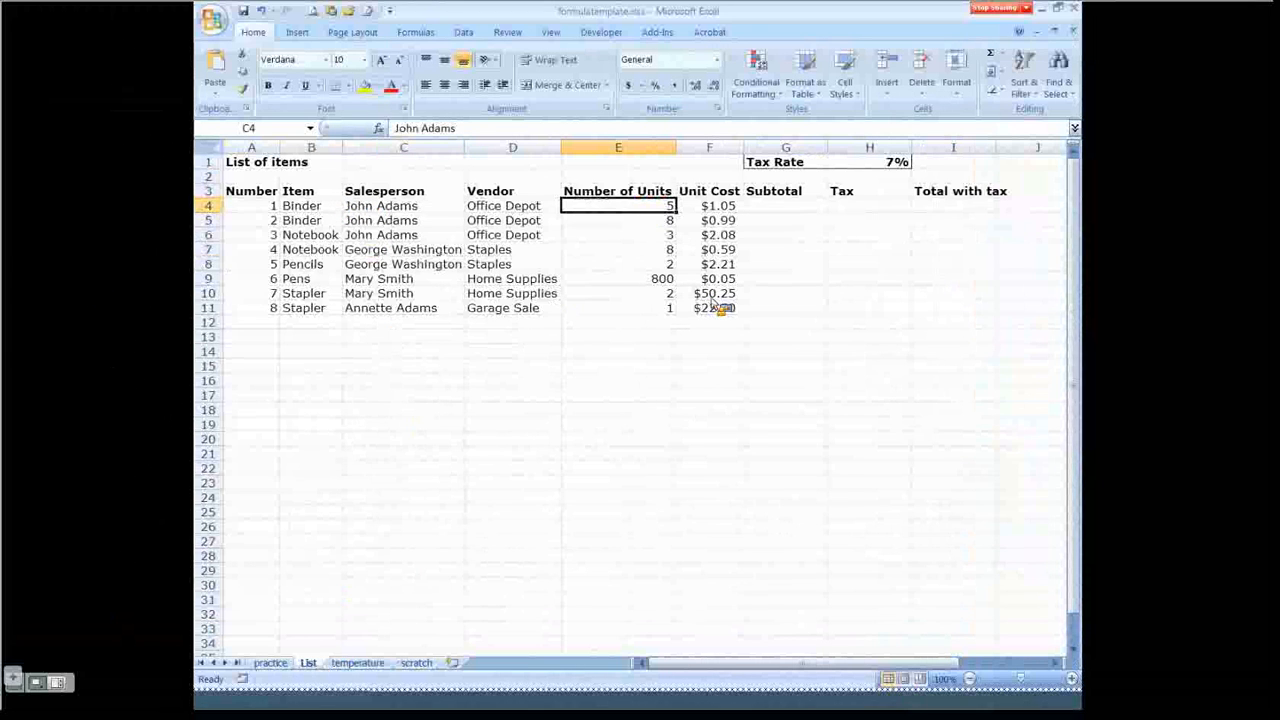
click(718, 207)
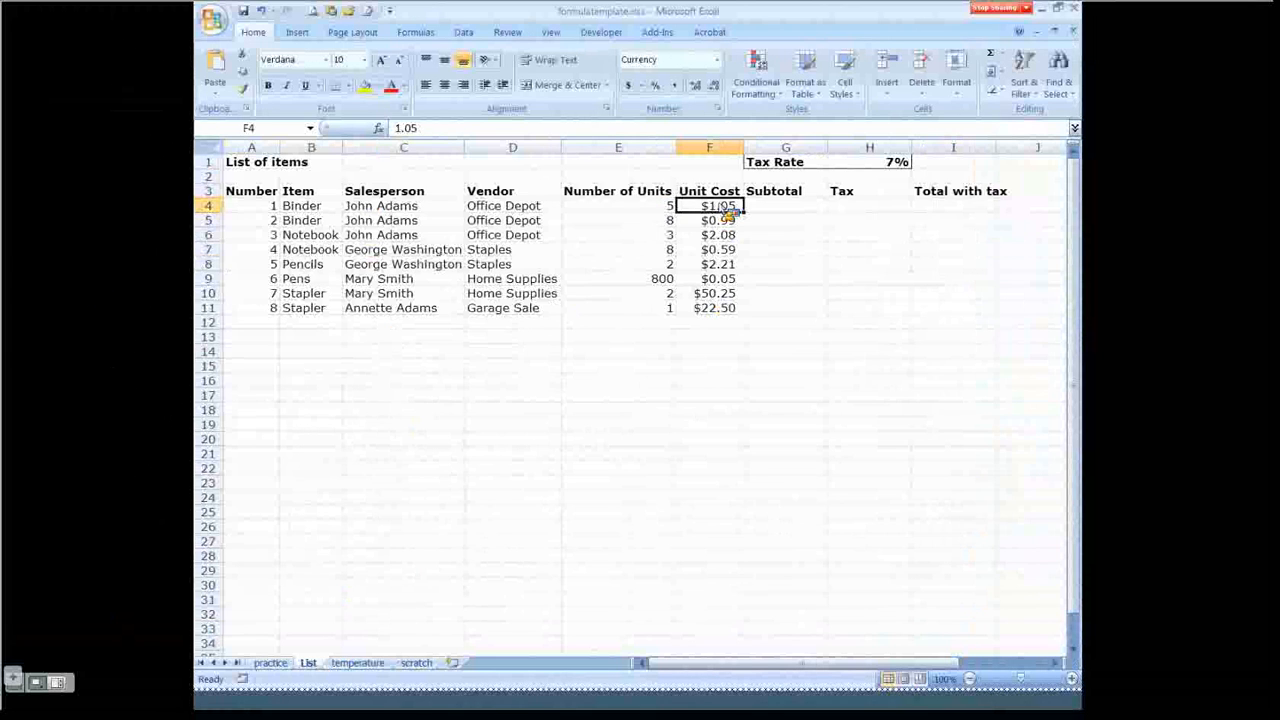
click(896, 166)
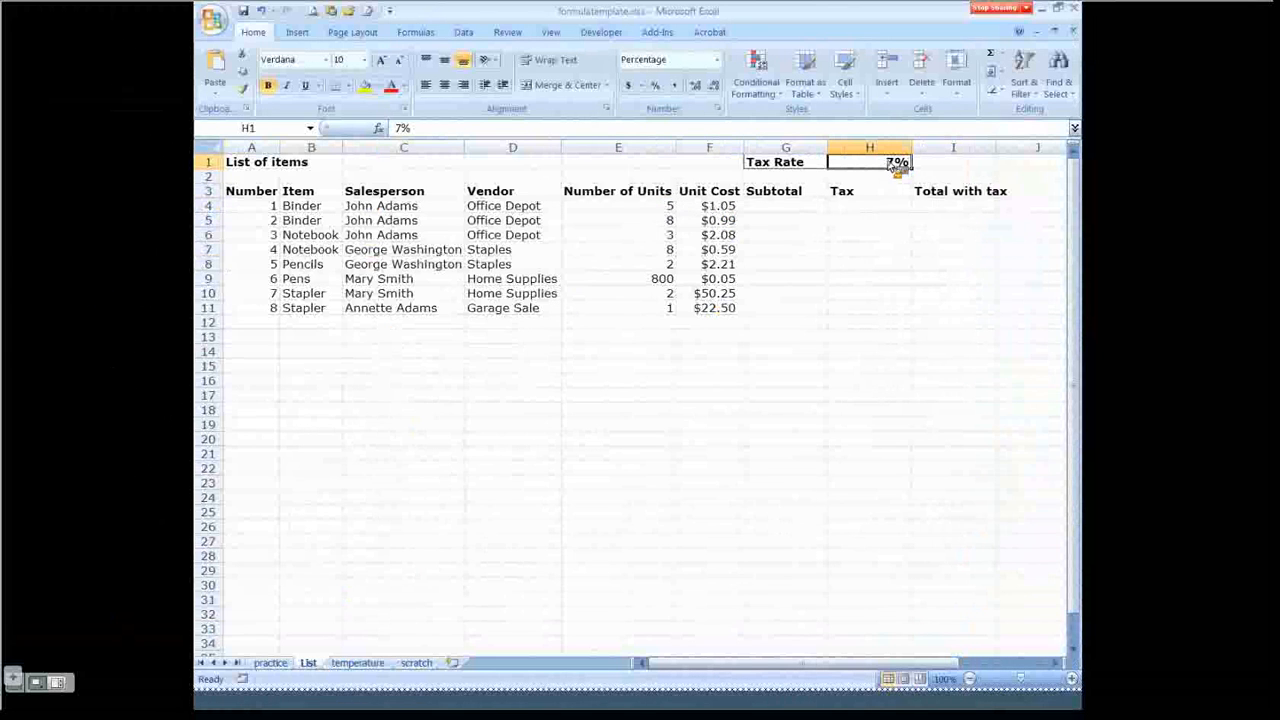
click(775, 206)
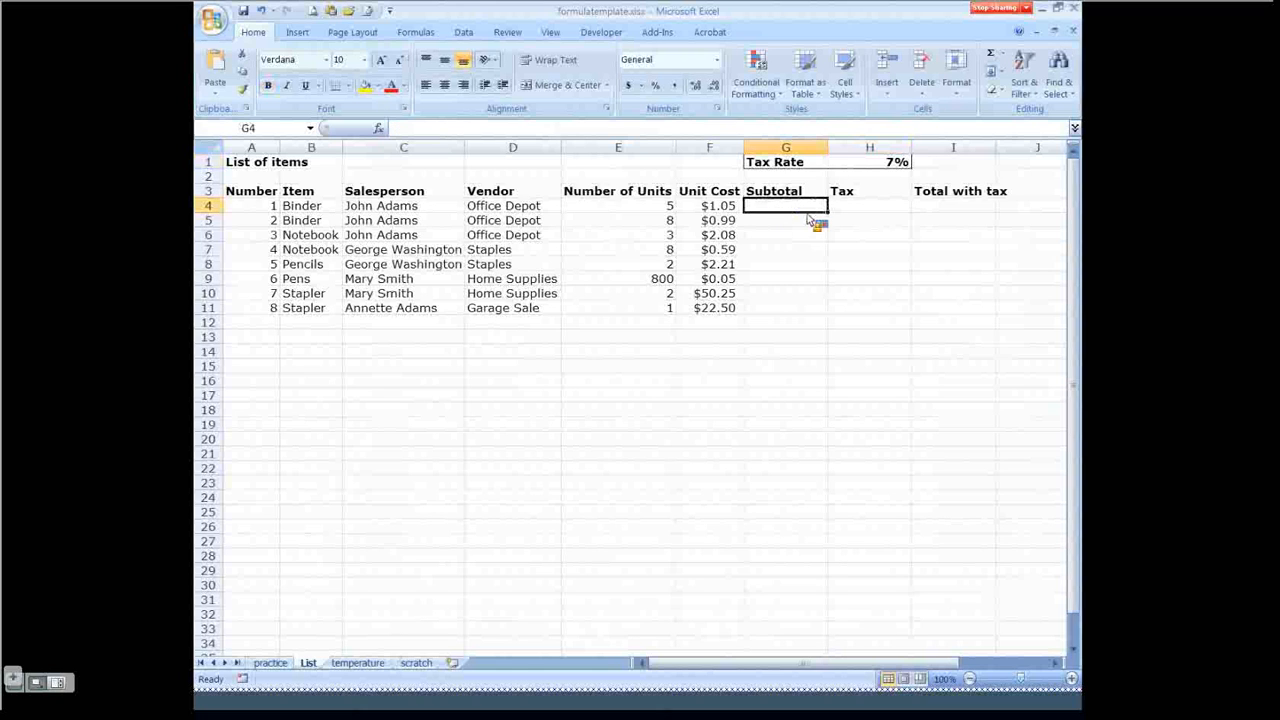
text(=)
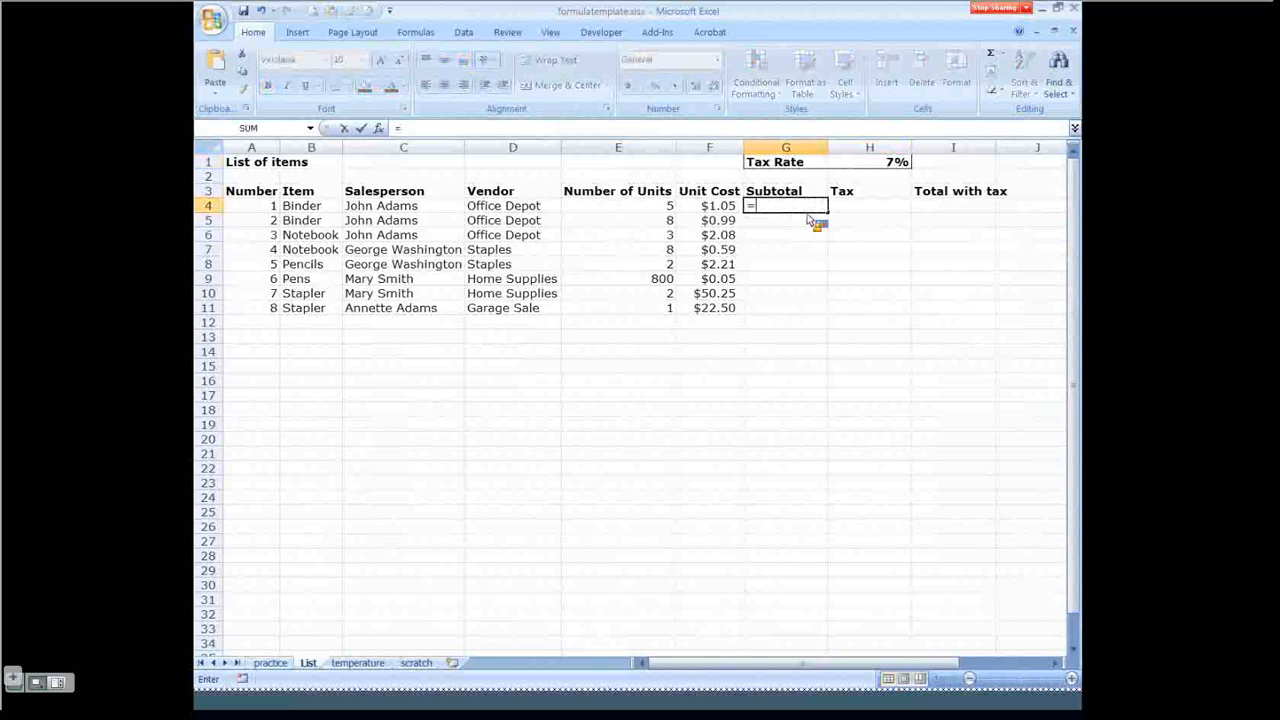
click(652, 208)
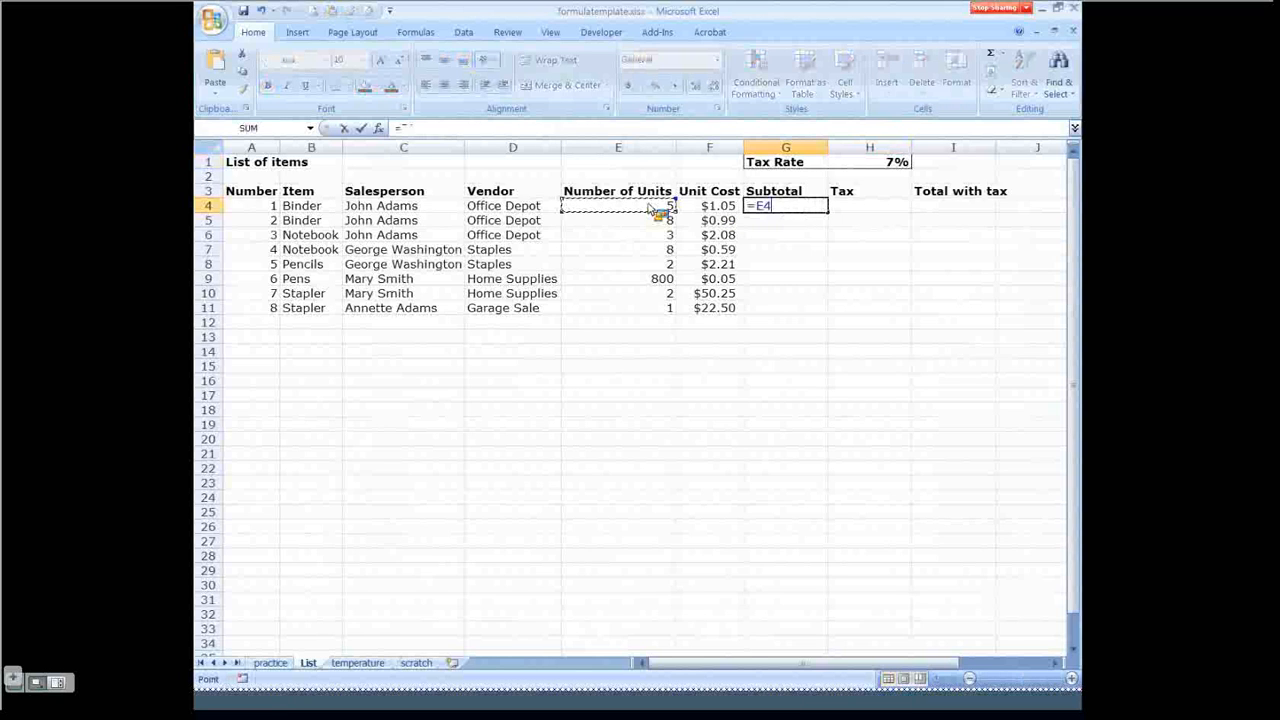
text(*)
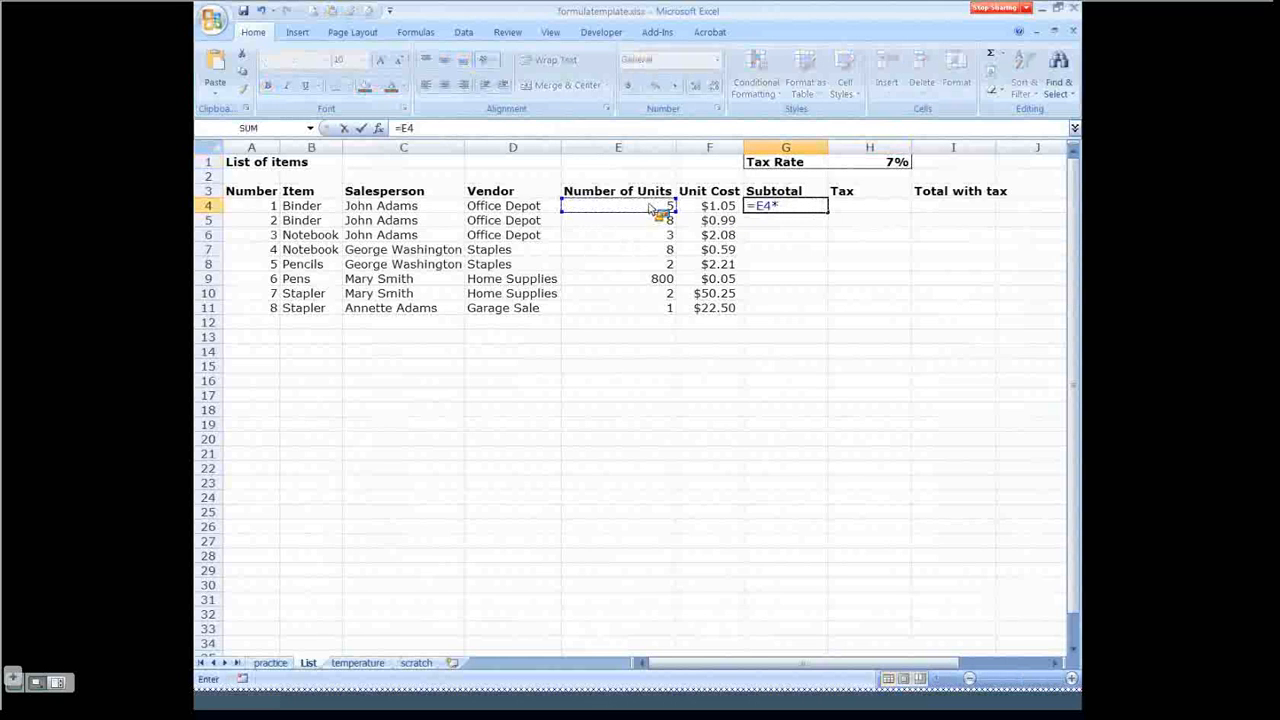
click(716, 210)
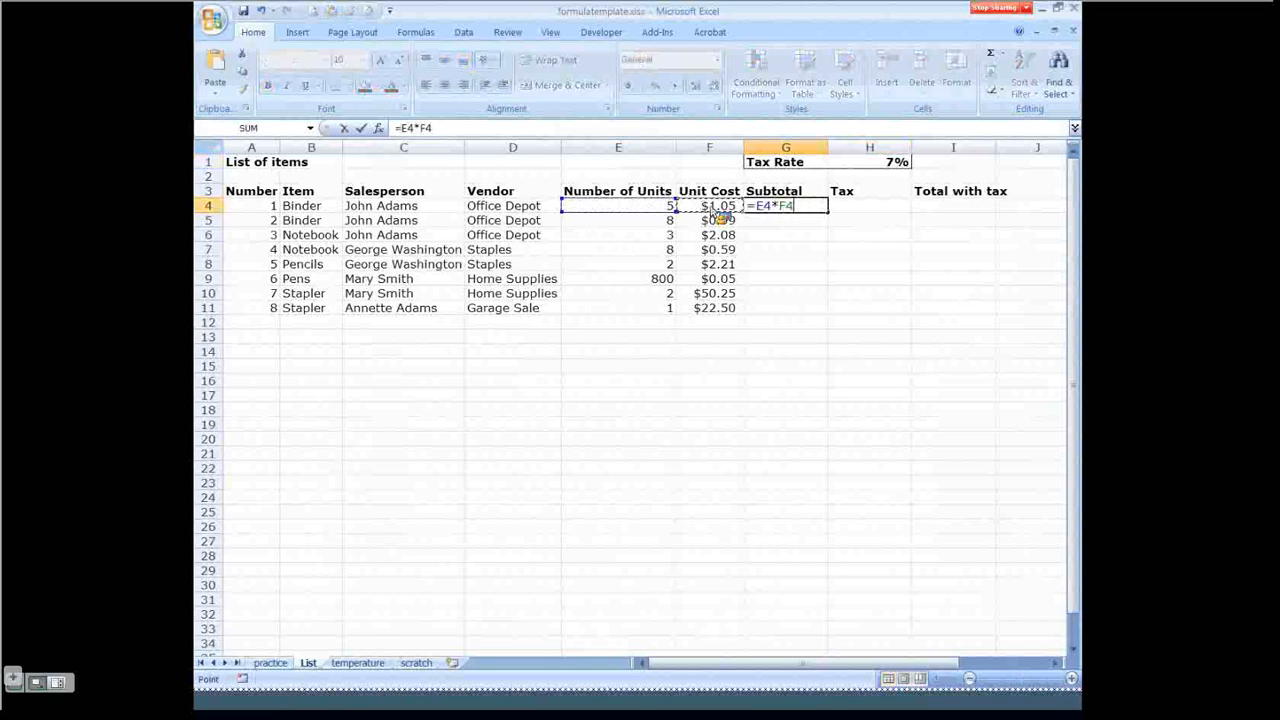
key(Return)
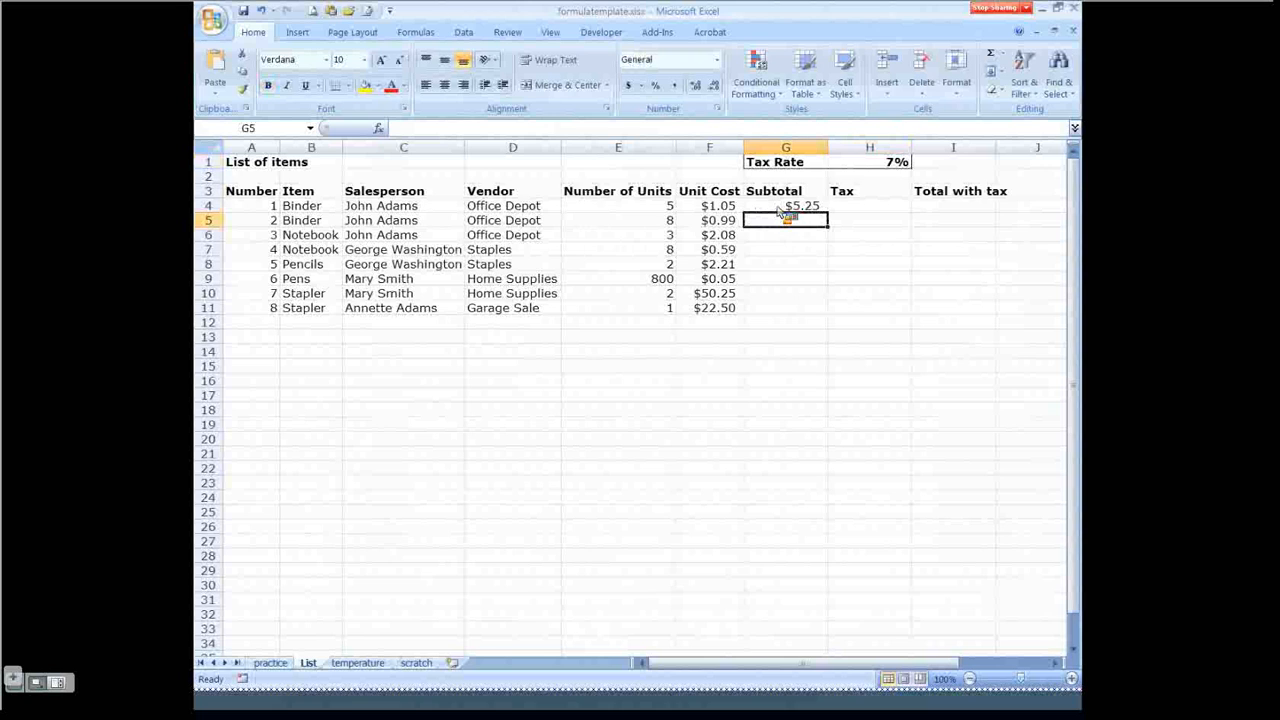
Copy the subtotal formula from G4 down through G11 for the remaining items
key(Up)
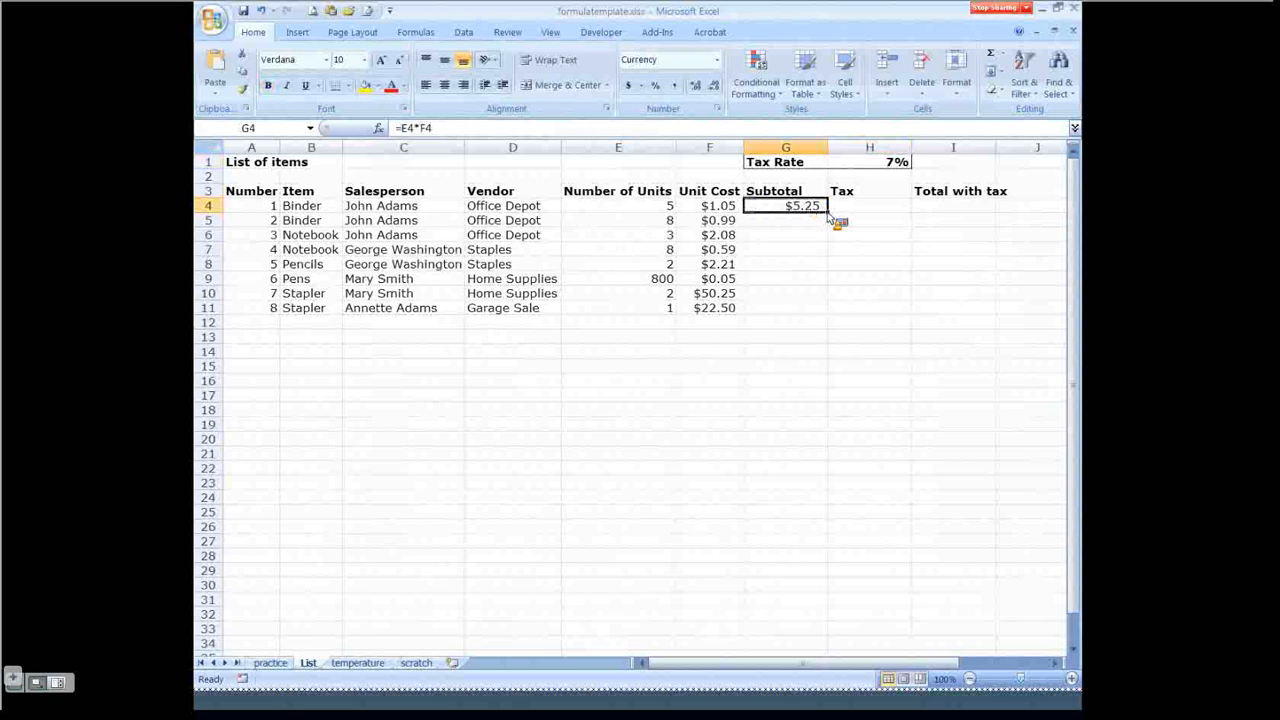
drag(828, 213, 822, 316)
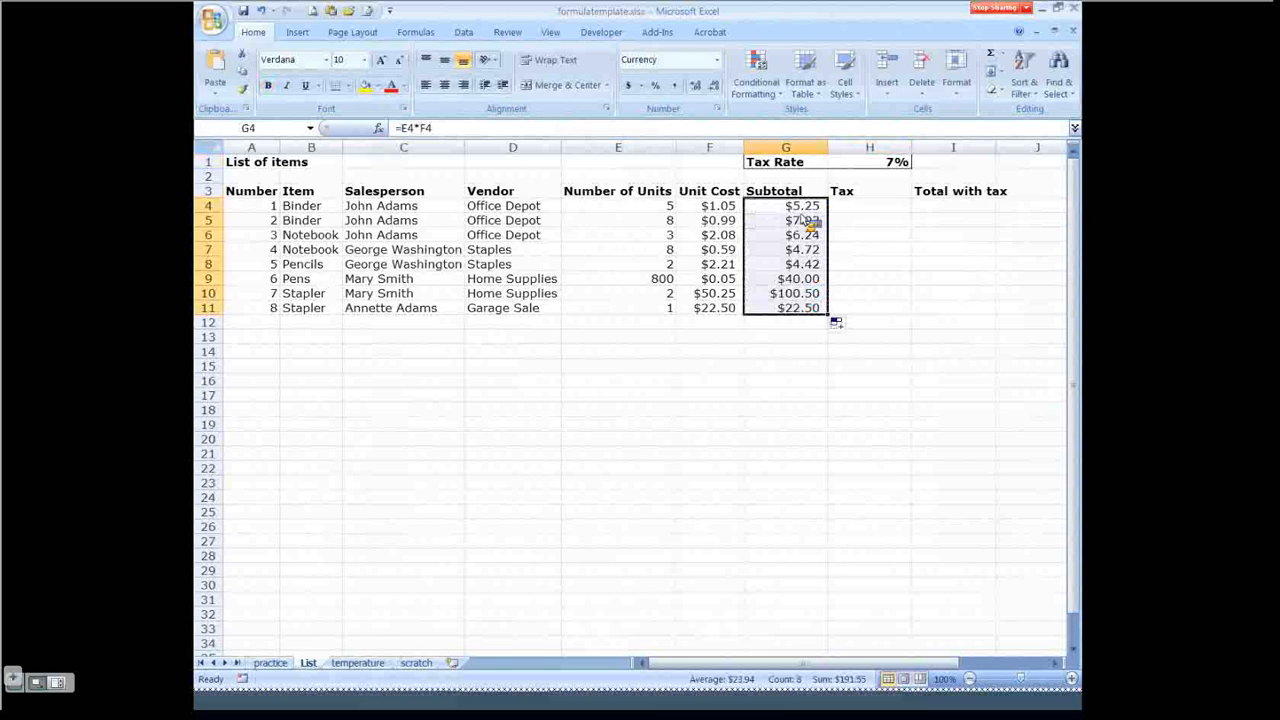
click(800, 312)
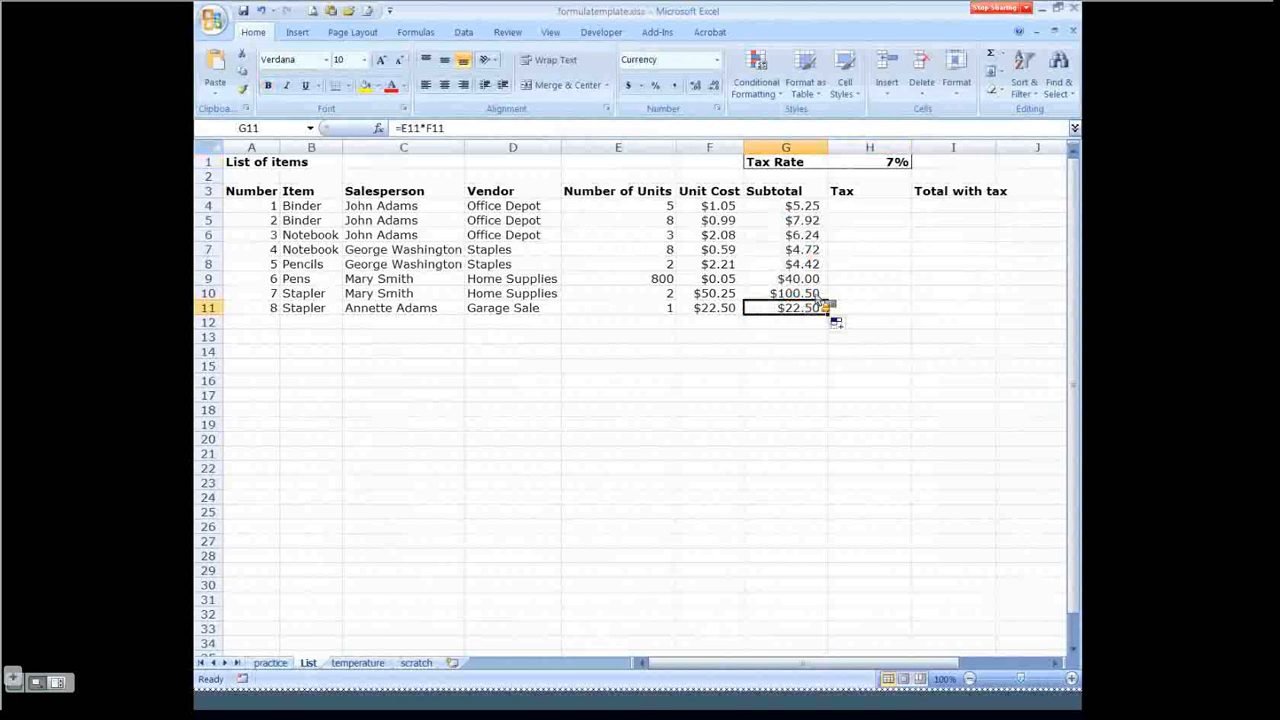
Calculate the first item's tax in H4 from its subtotal and the tax rate with =G4*H1
click(875, 210)
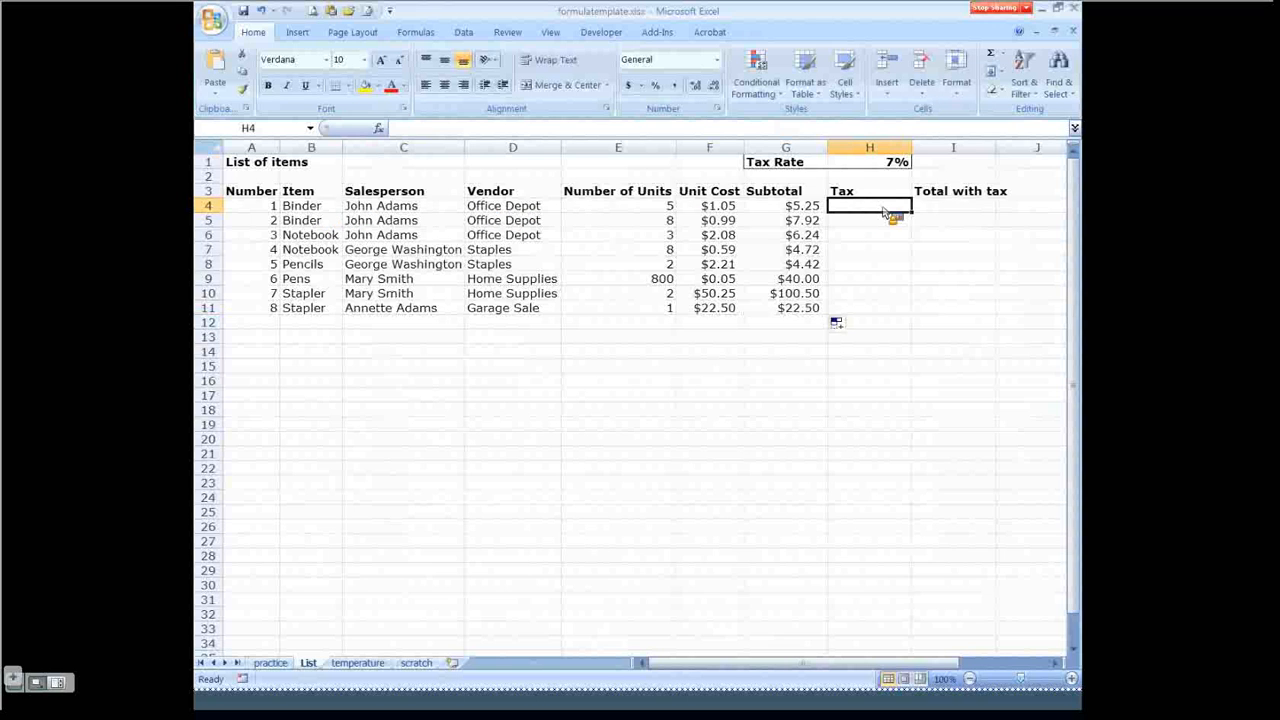
text(=)
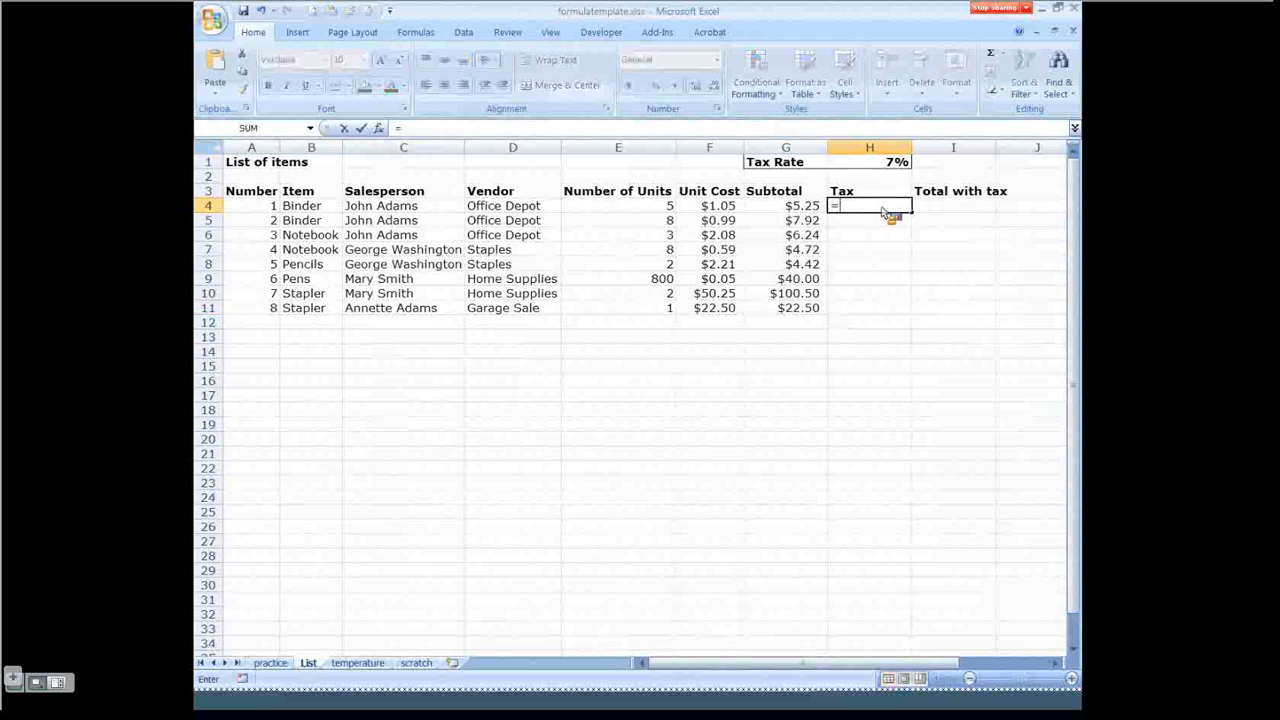
click(805, 210)
text(*)
click(871, 165)
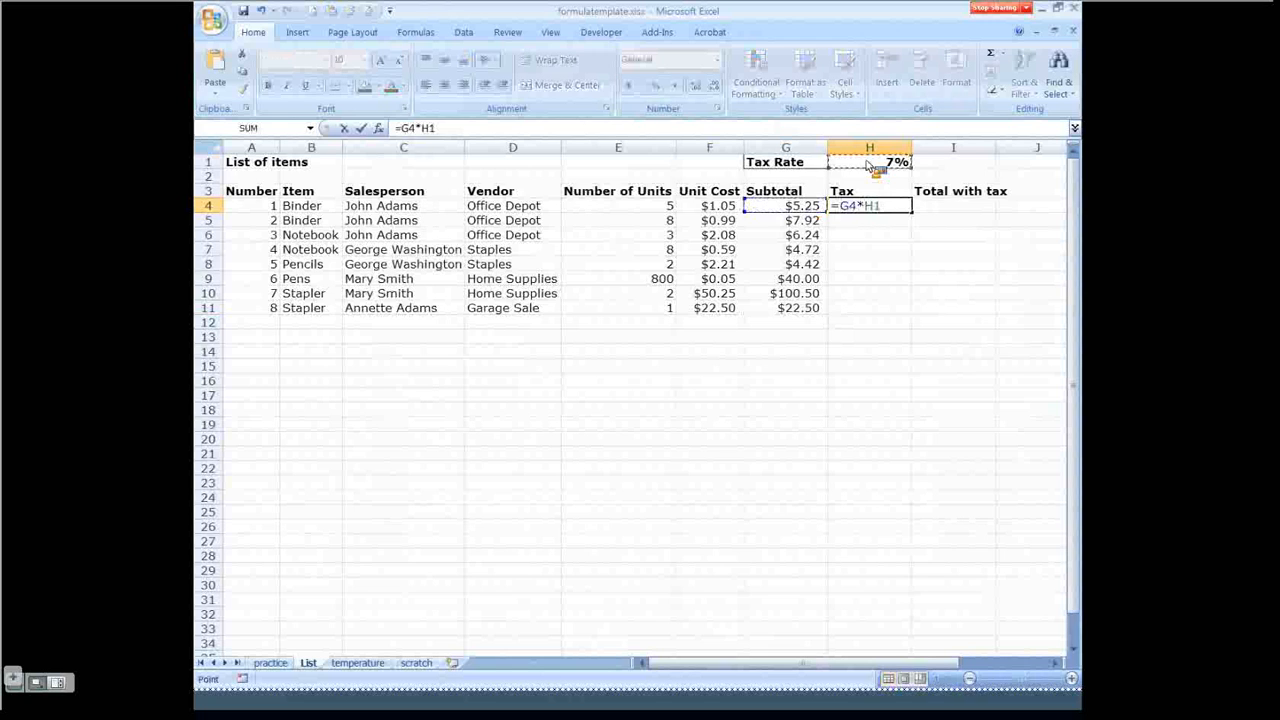
key(Return)
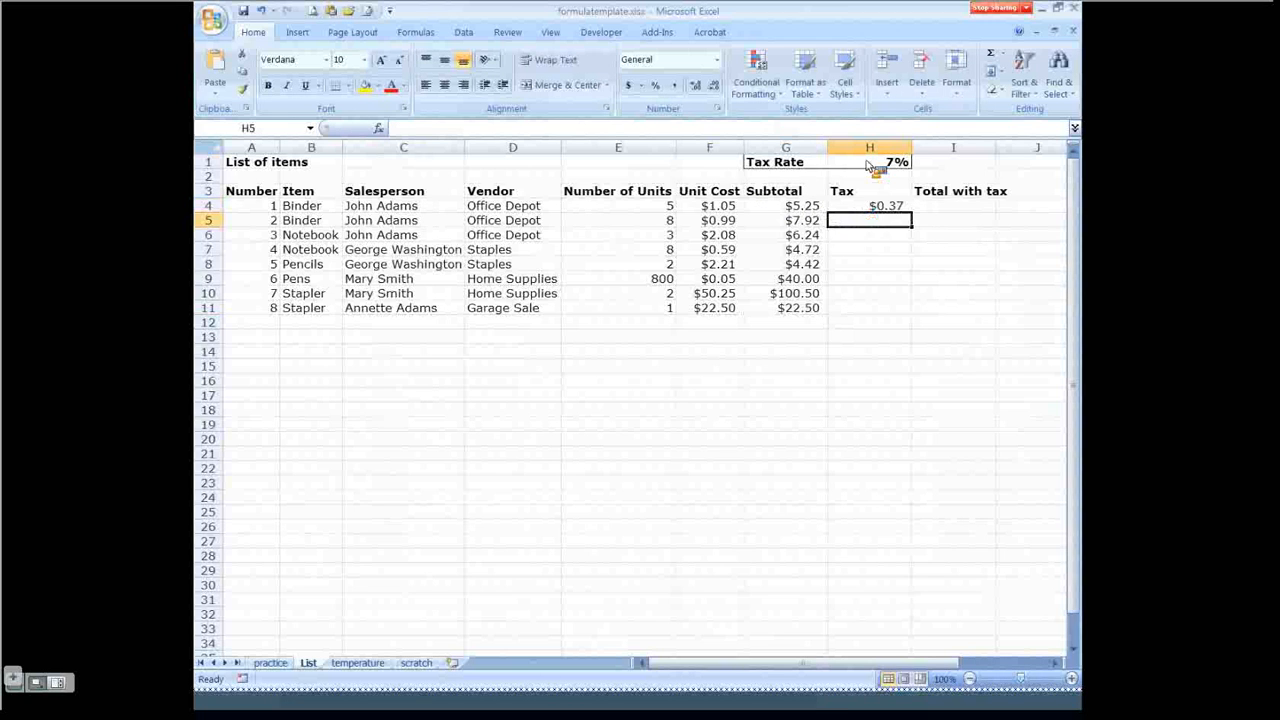
Copy the relative tax formula from H4 down to H11 and examine which cells the copies reference
click(886, 210)
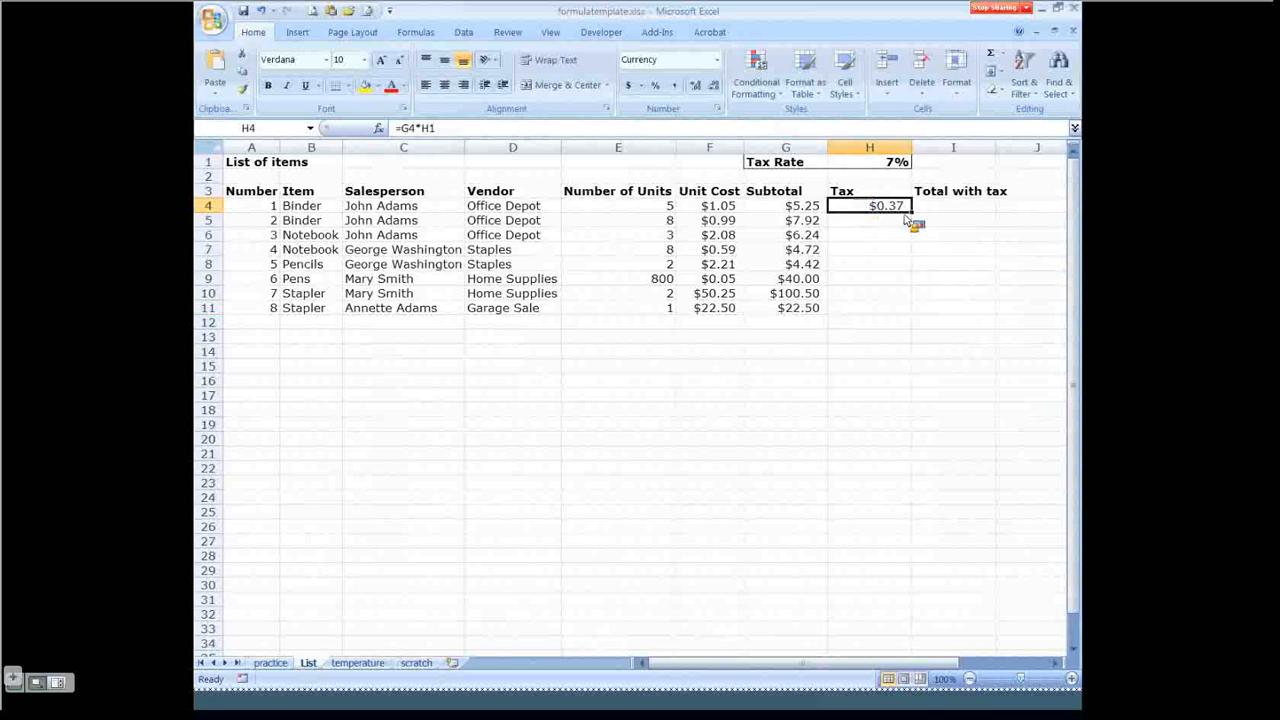
drag(911, 214, 907, 314)
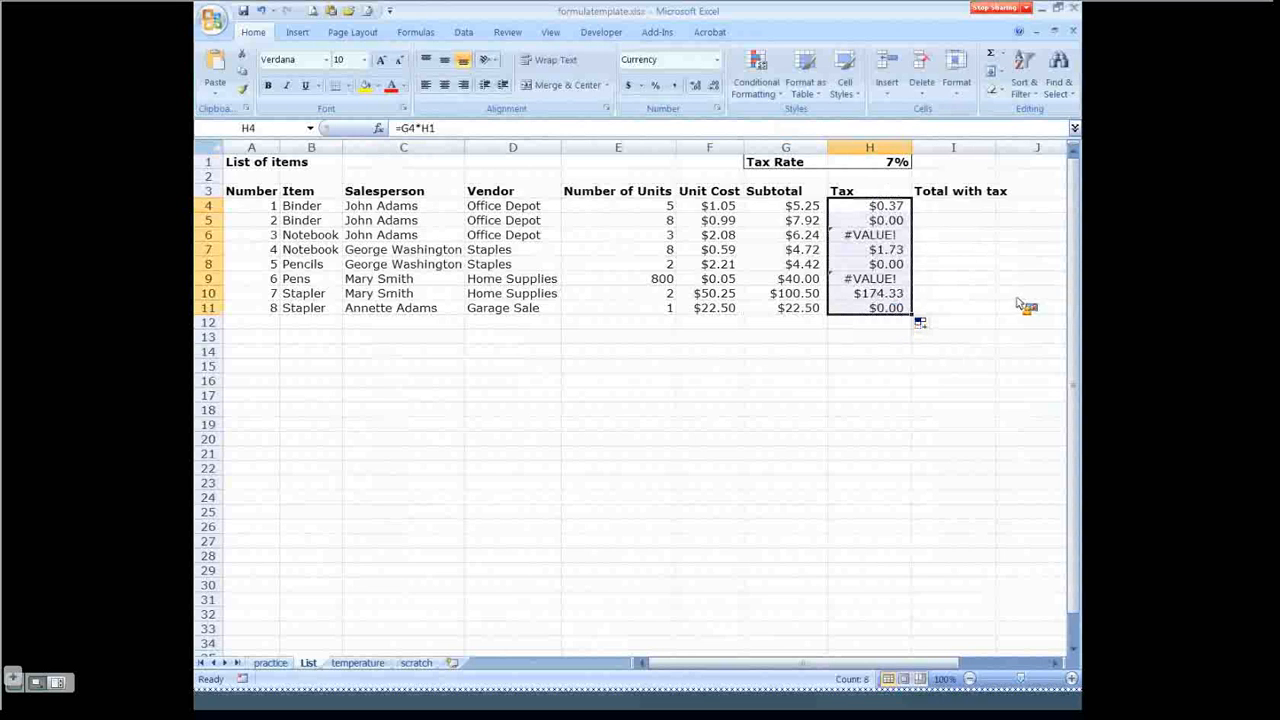
click(888, 224)
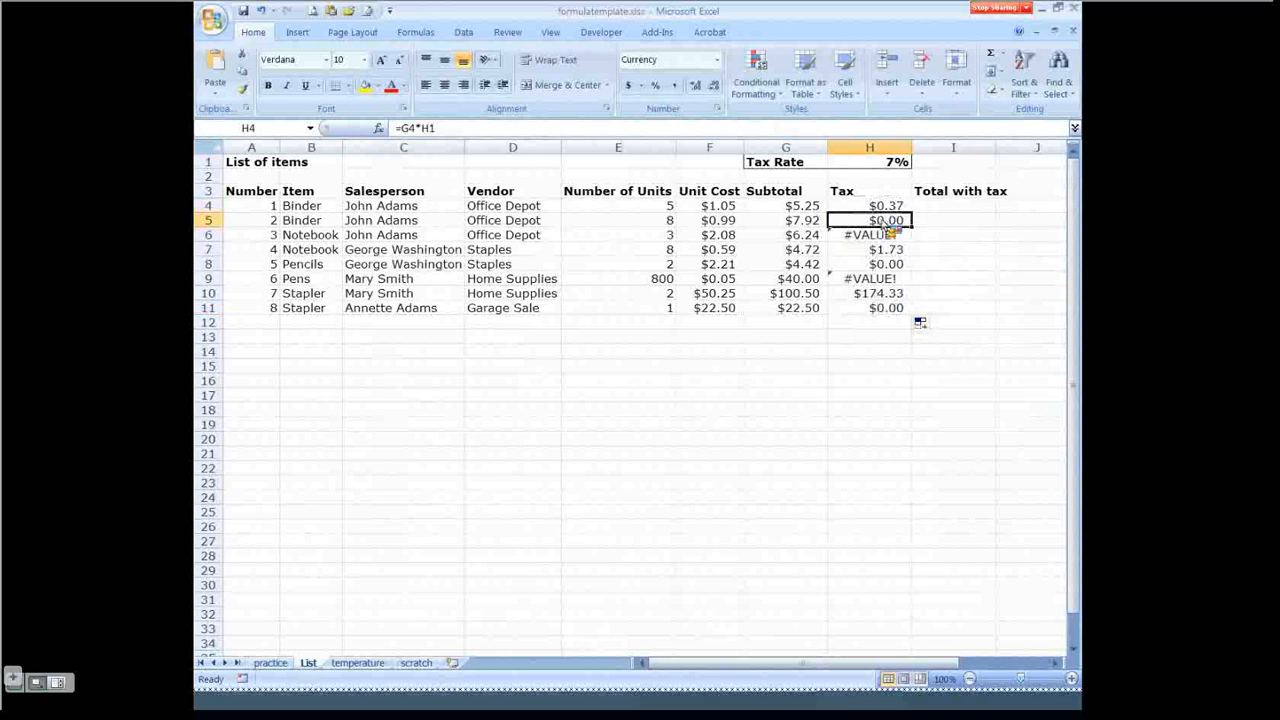
click(893, 240)
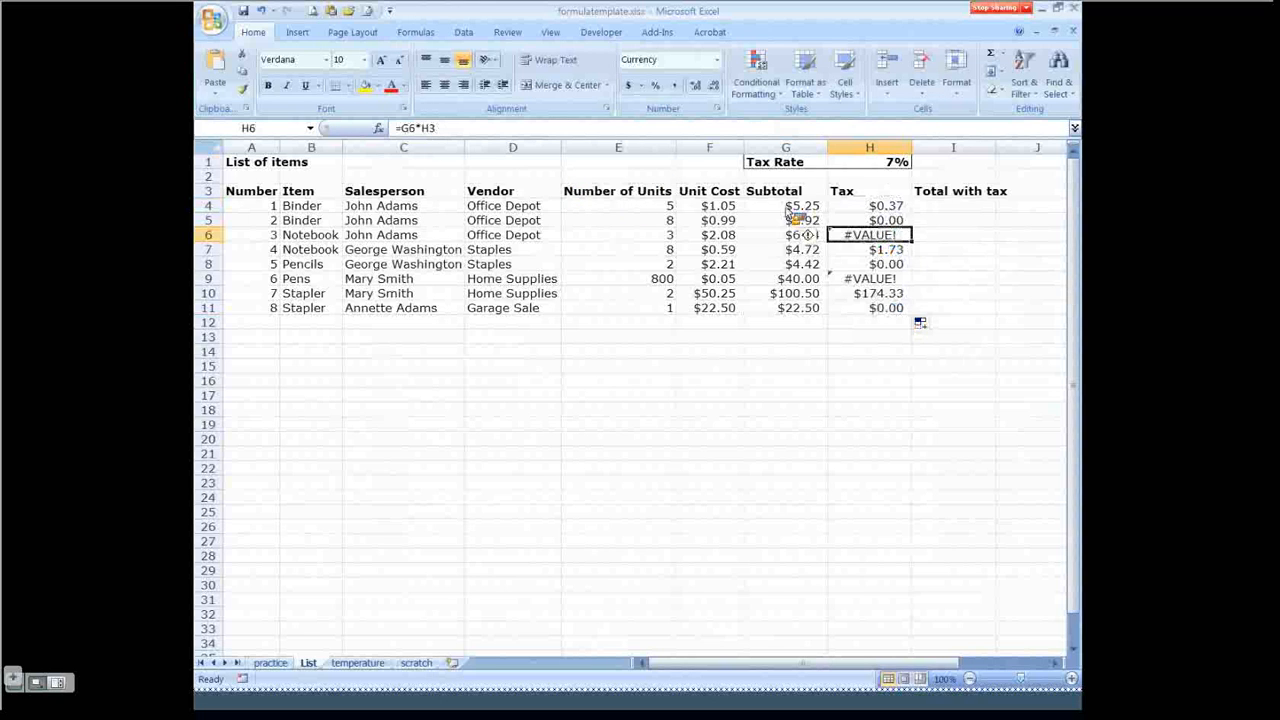
click(861, 196)
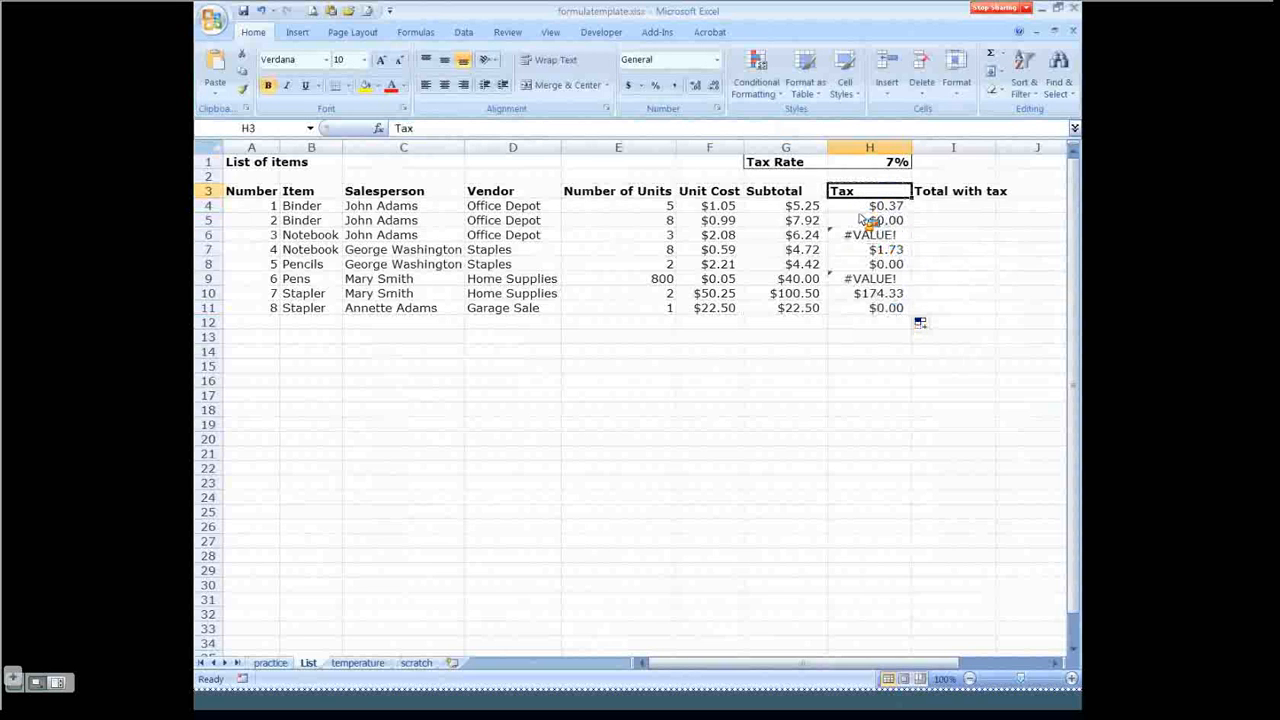
click(860, 205)
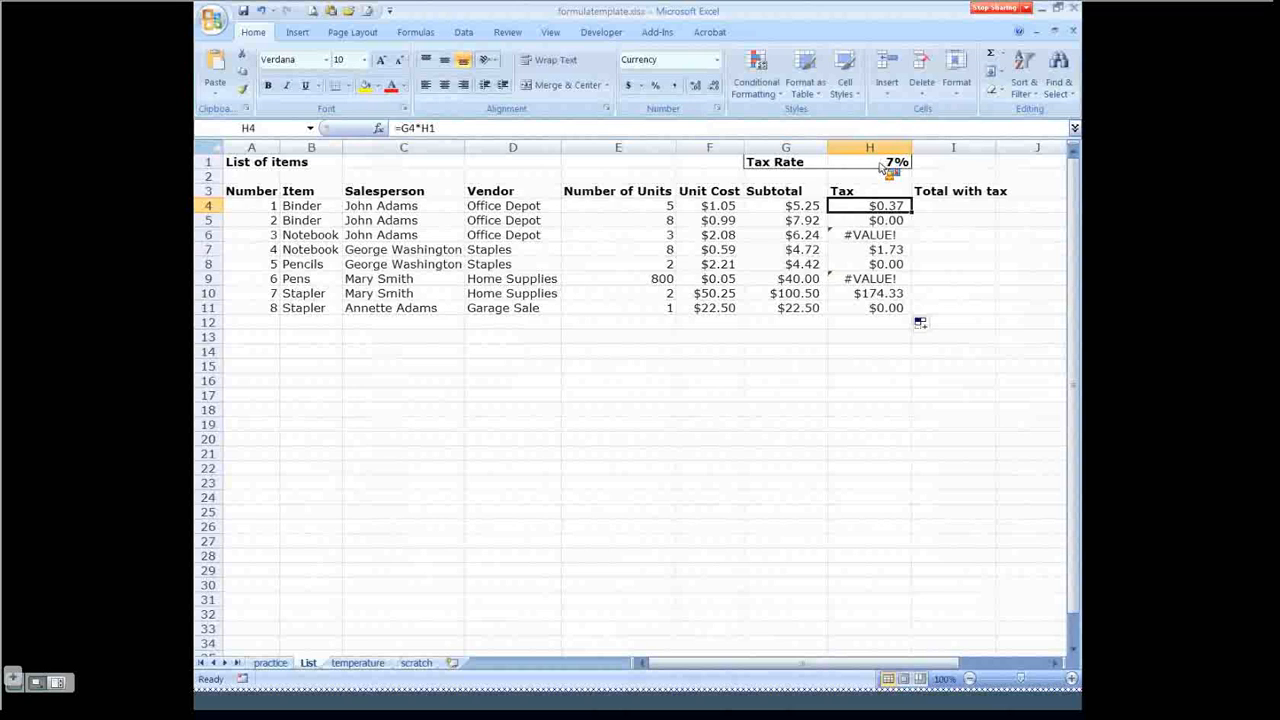
click(855, 164)
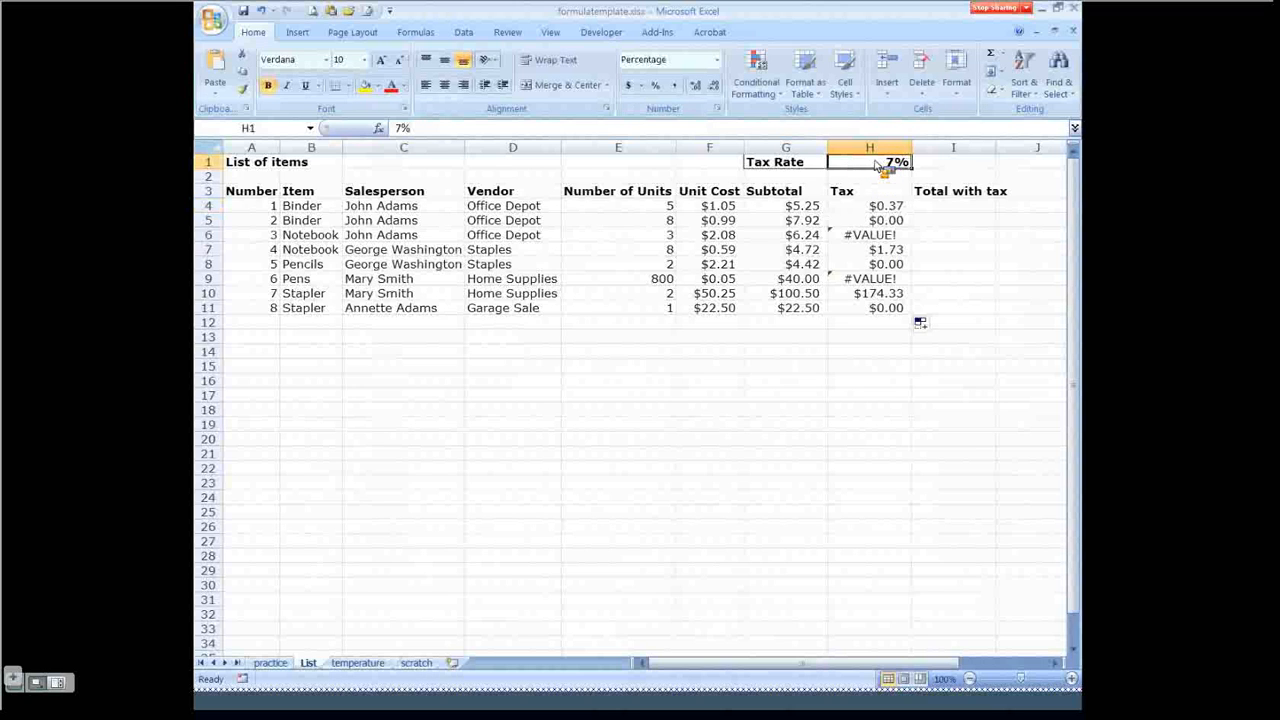
Make the tax rate reference in H4 absolute as =G4*$H$1 and copy the formula down to H11
click(866, 207)
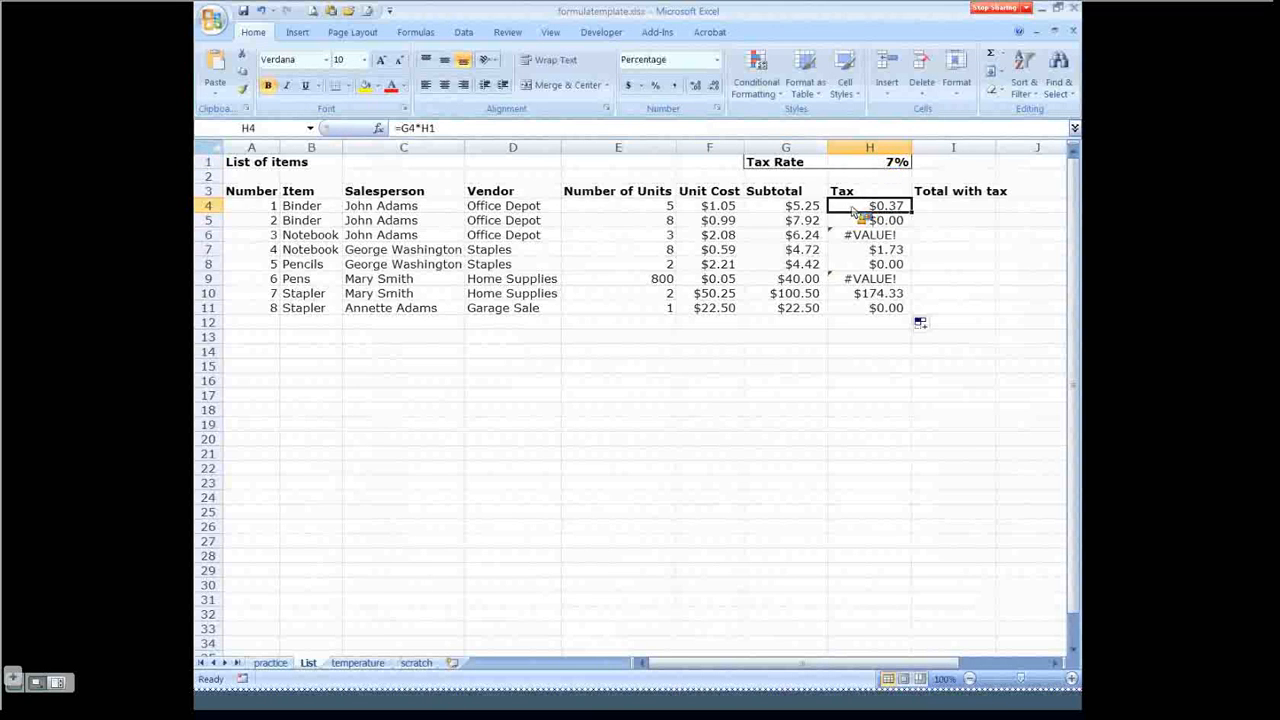
click(450, 129)
text($H)
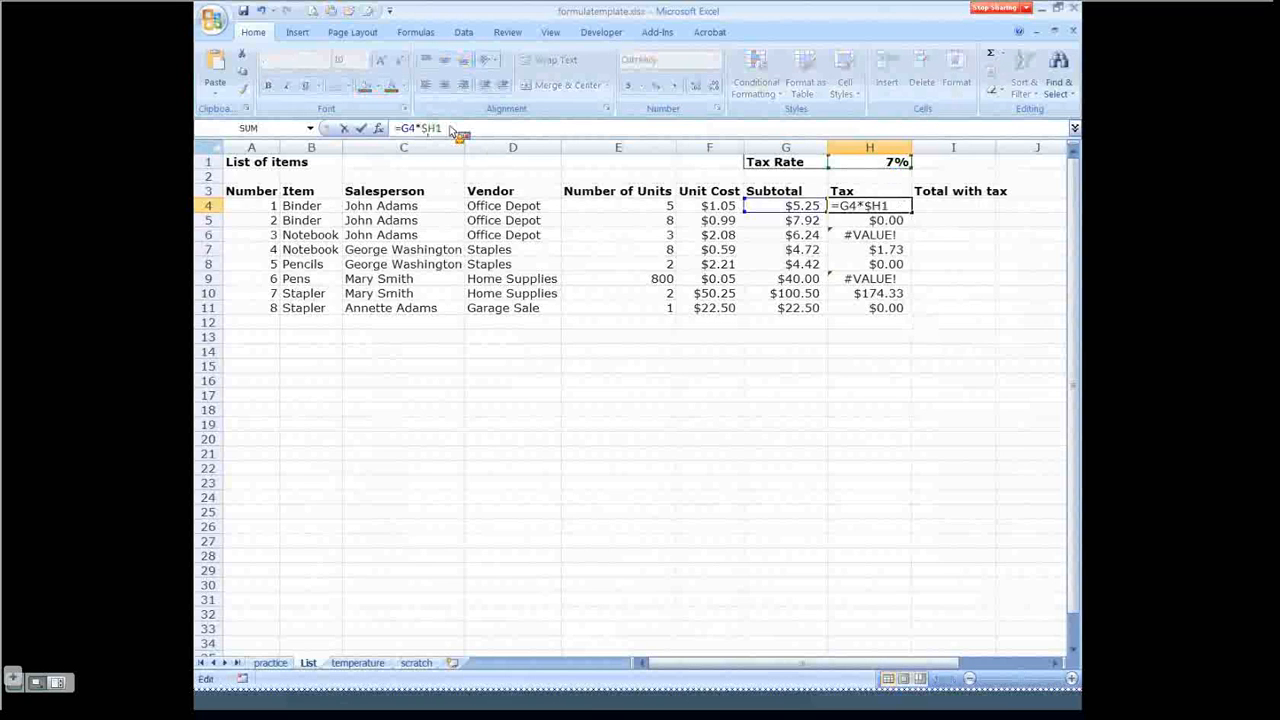
text($)
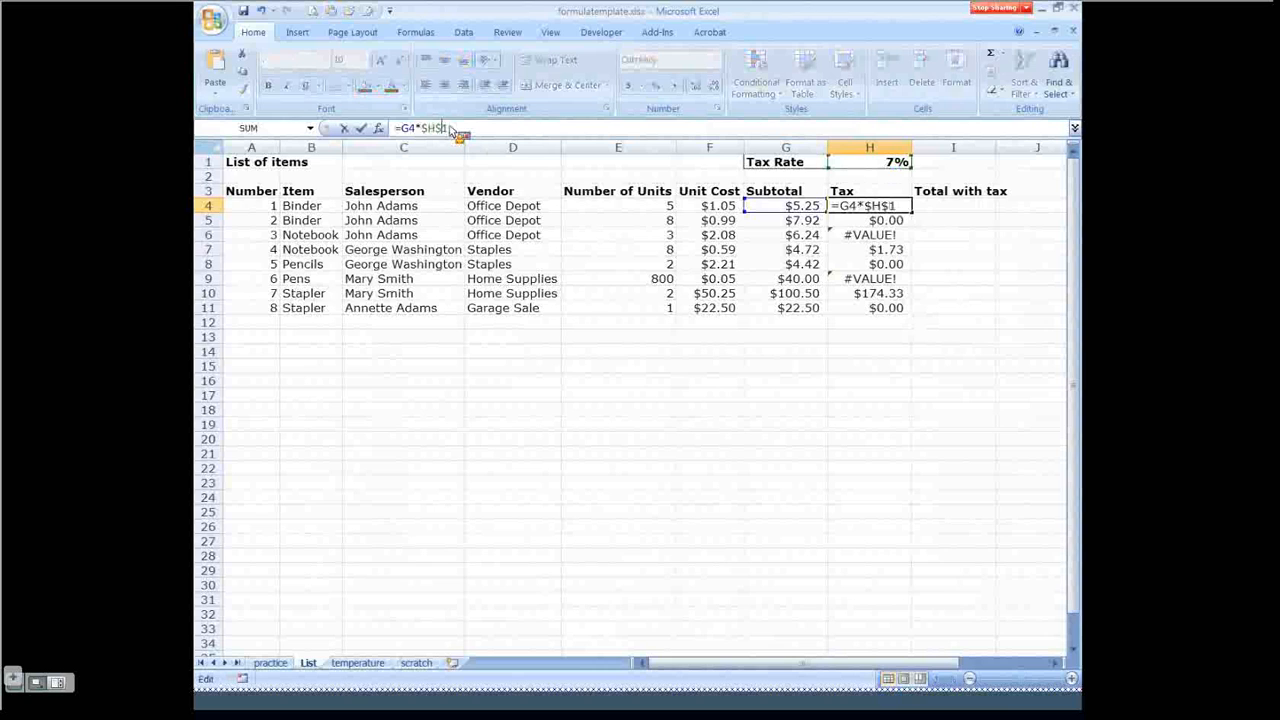
key(Return)
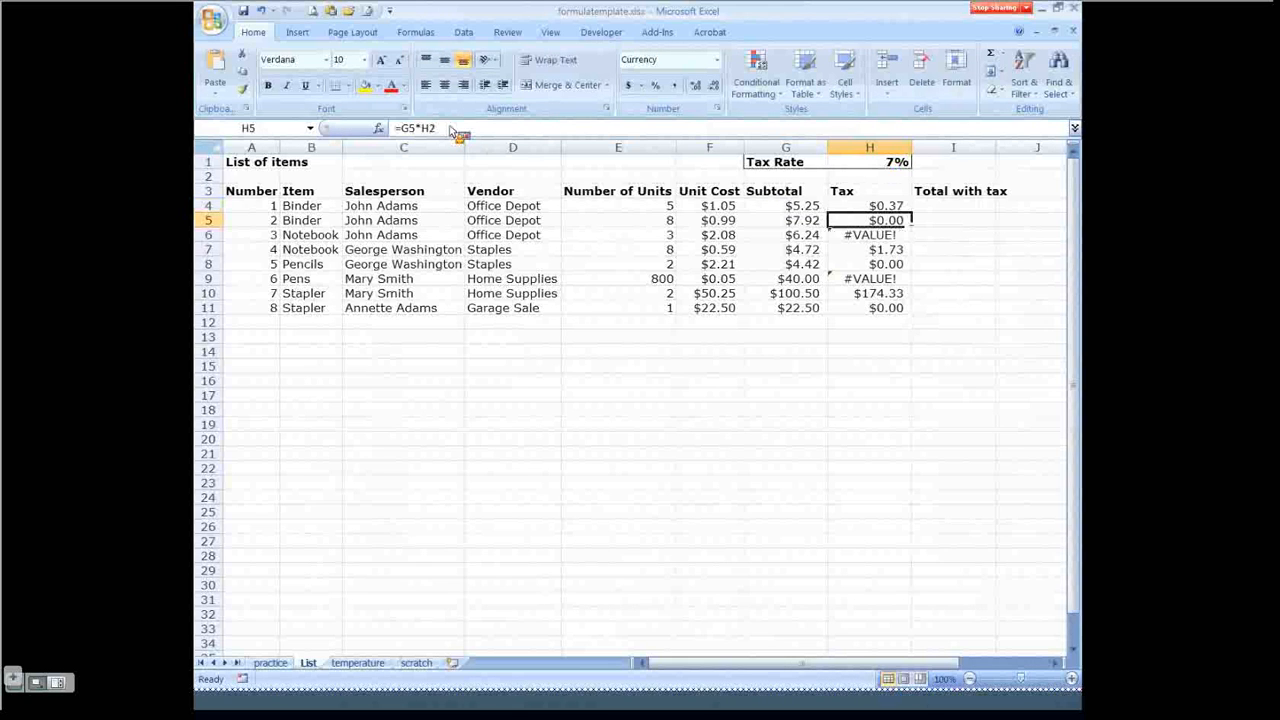
click(870, 207)
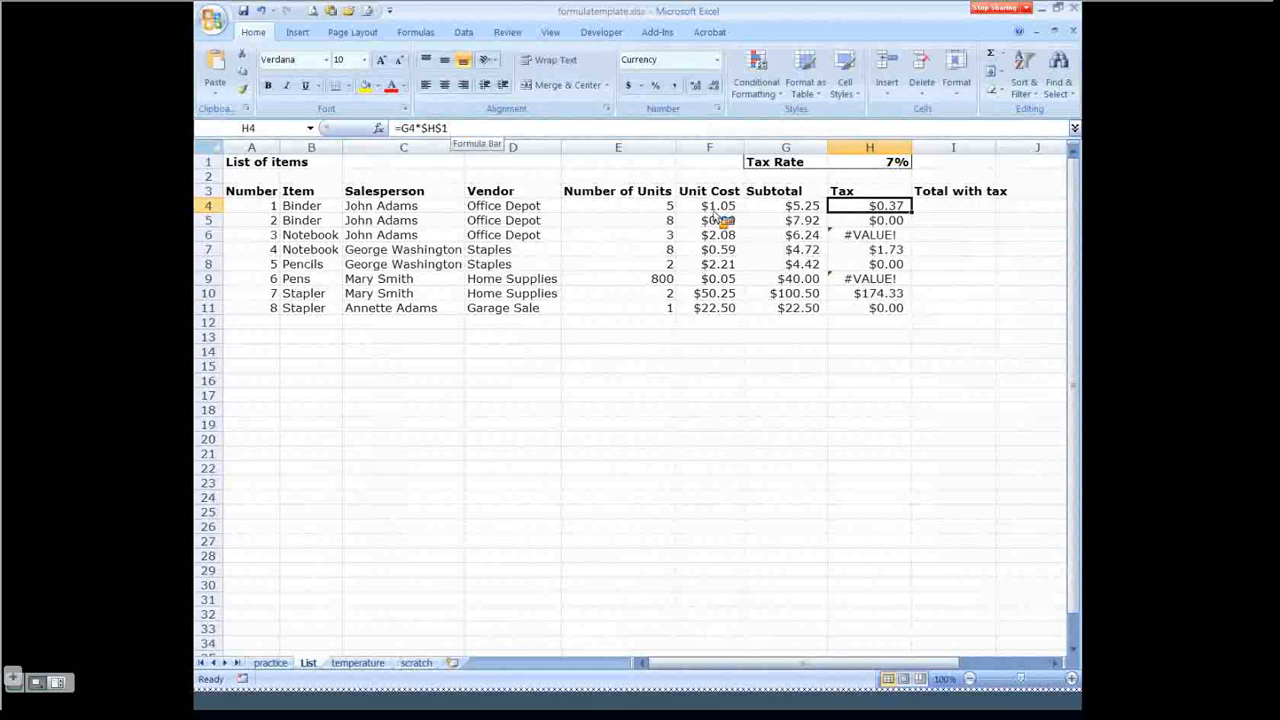
drag(911, 212, 910, 318)
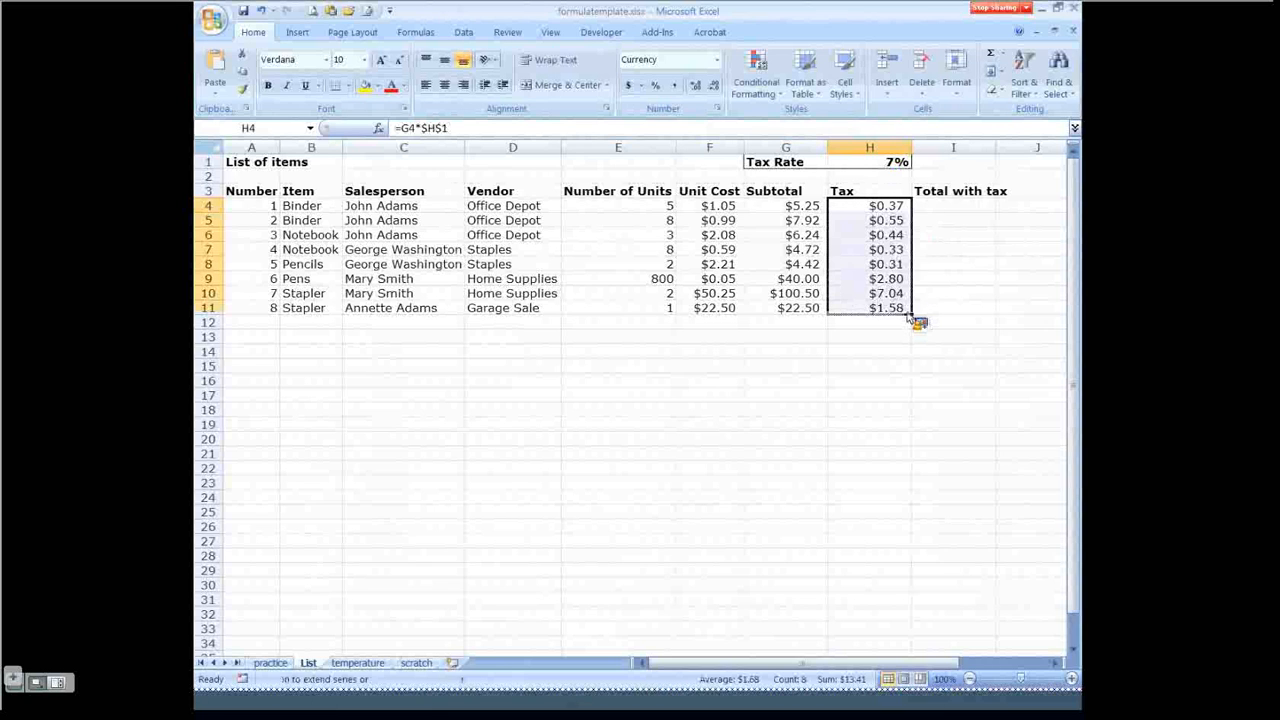
Check the tax formulas in column H, including those in H10 and H11, for the fixed tax rate reference
click(886, 208)
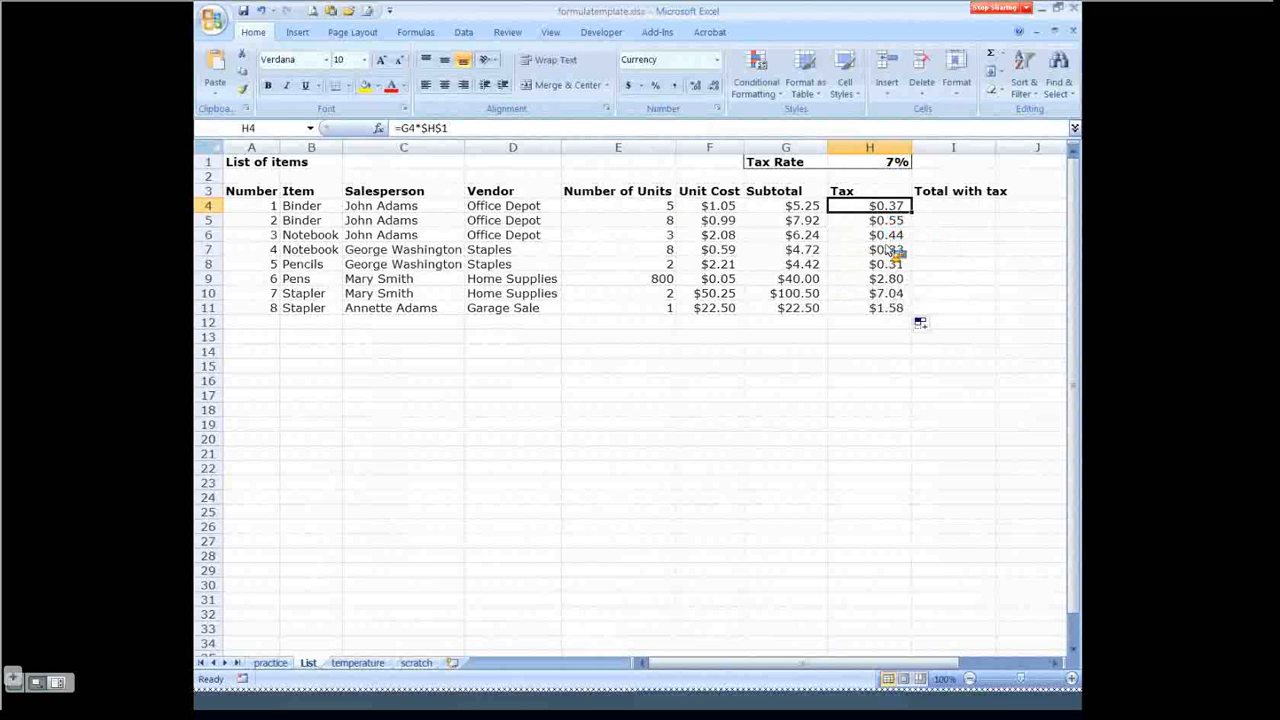
key(Down)
key(Down)
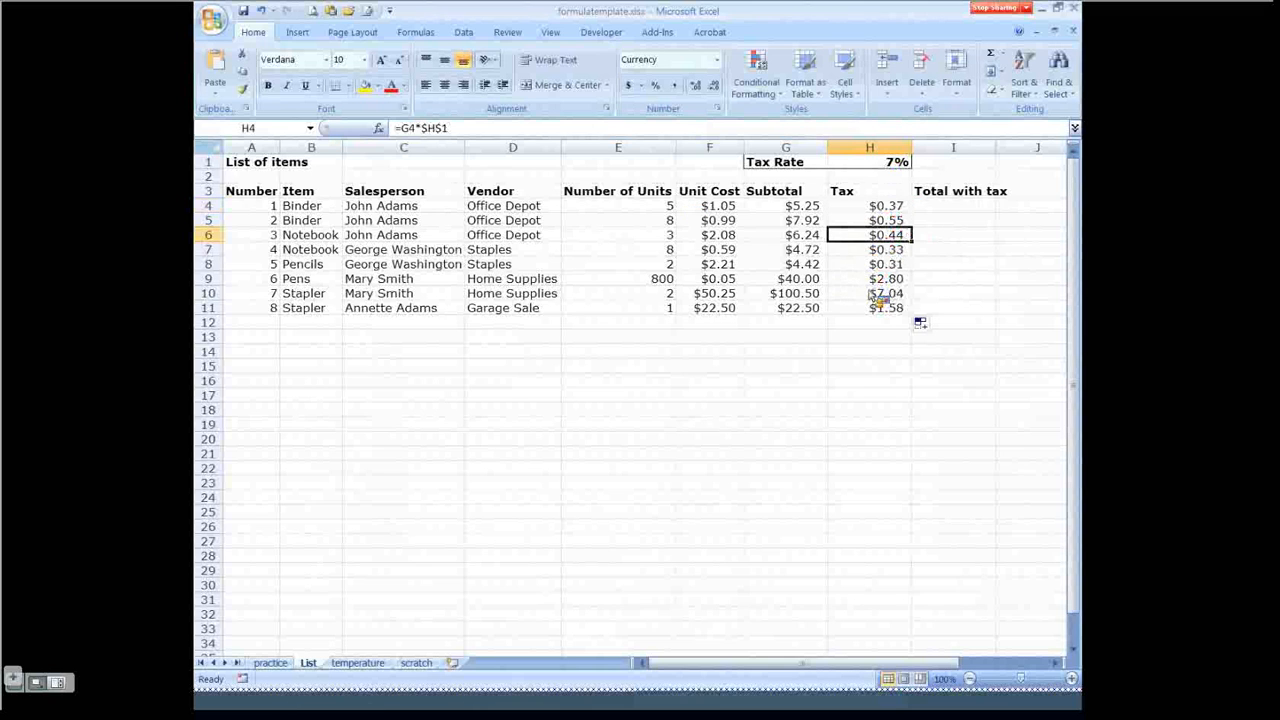
click(870, 298)
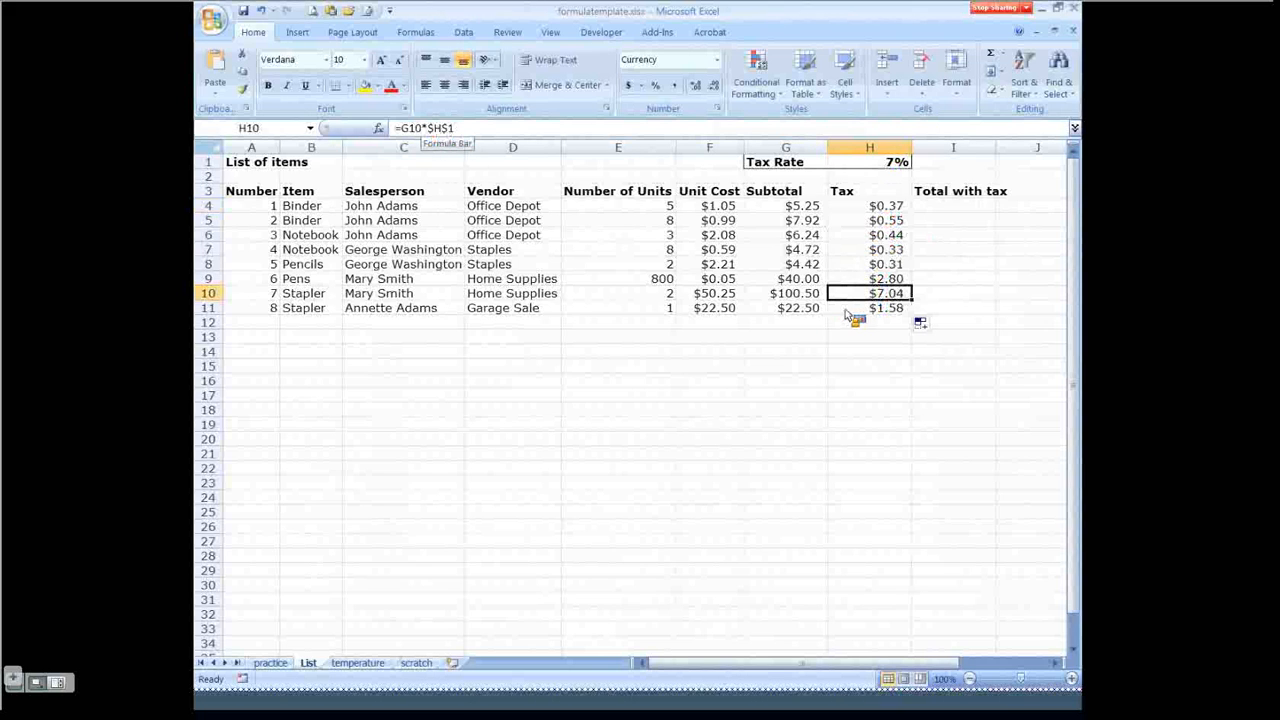
key(Down)
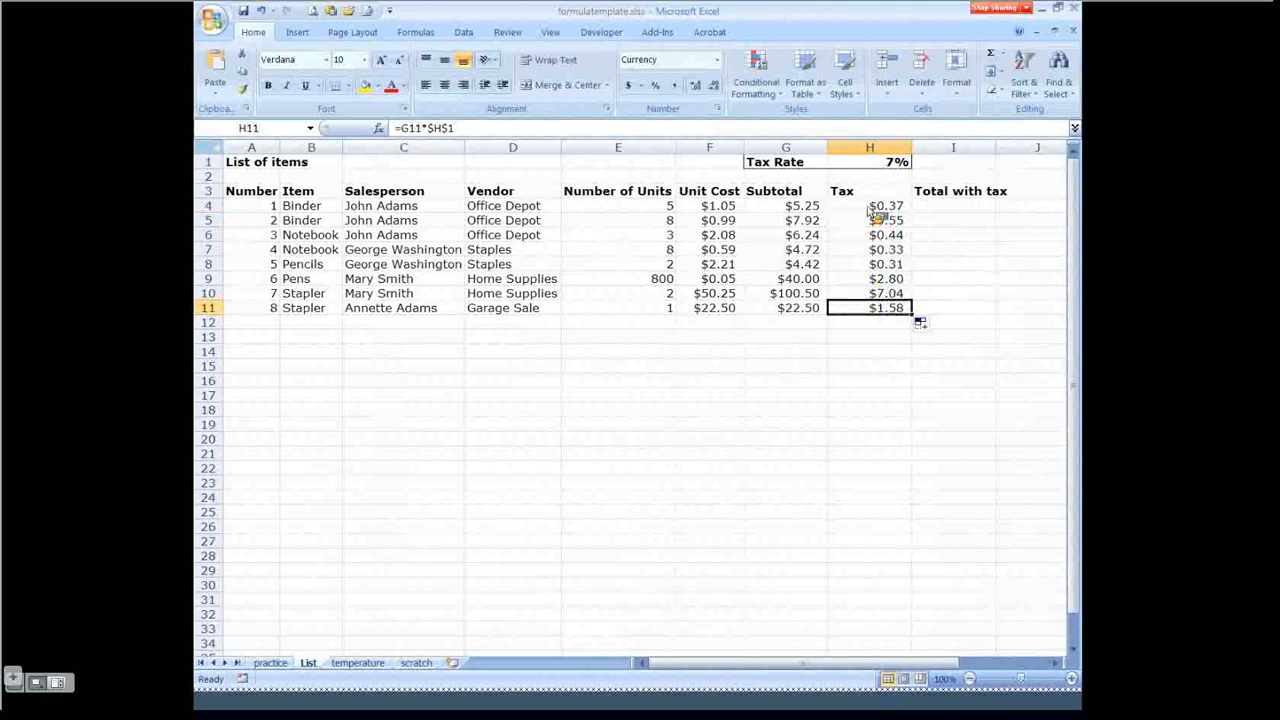
Calculate the first item's total with tax in I4 with =G4+H4 and copy the formula down to I11
click(958, 207)
text(=)
click(813, 207)
text(+)
click(869, 207)
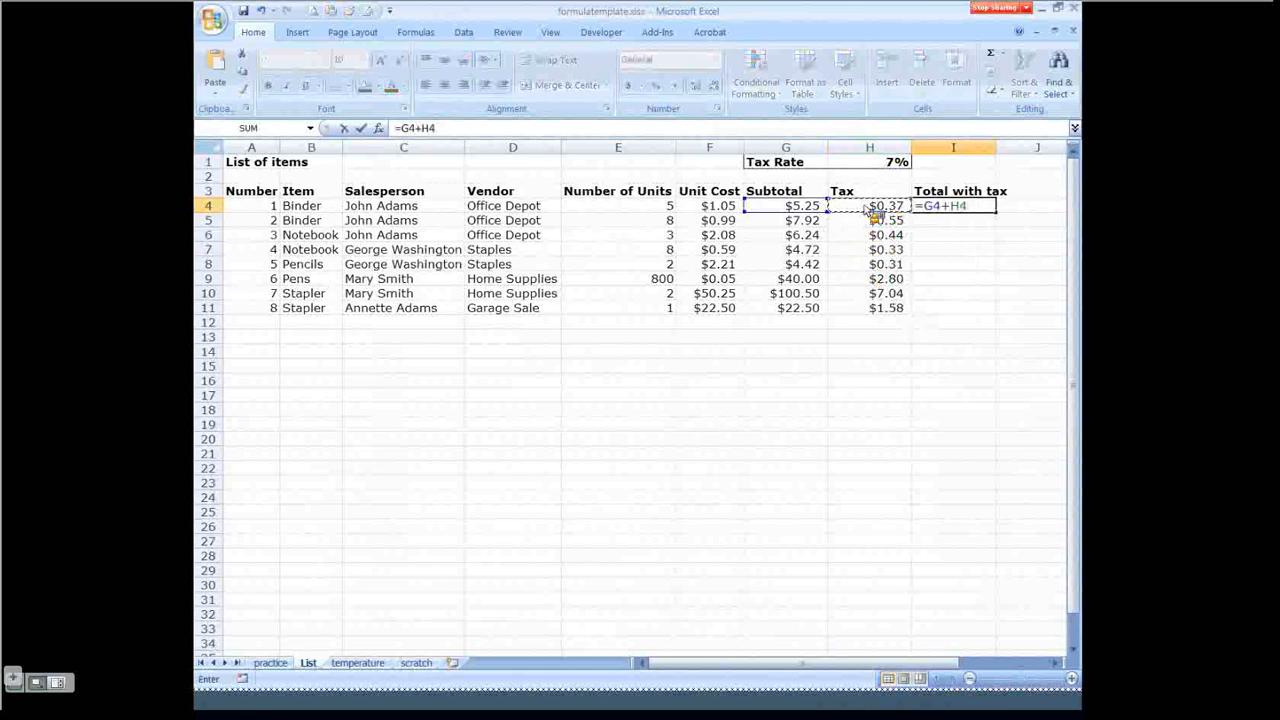
key(Return)
click(958, 207)
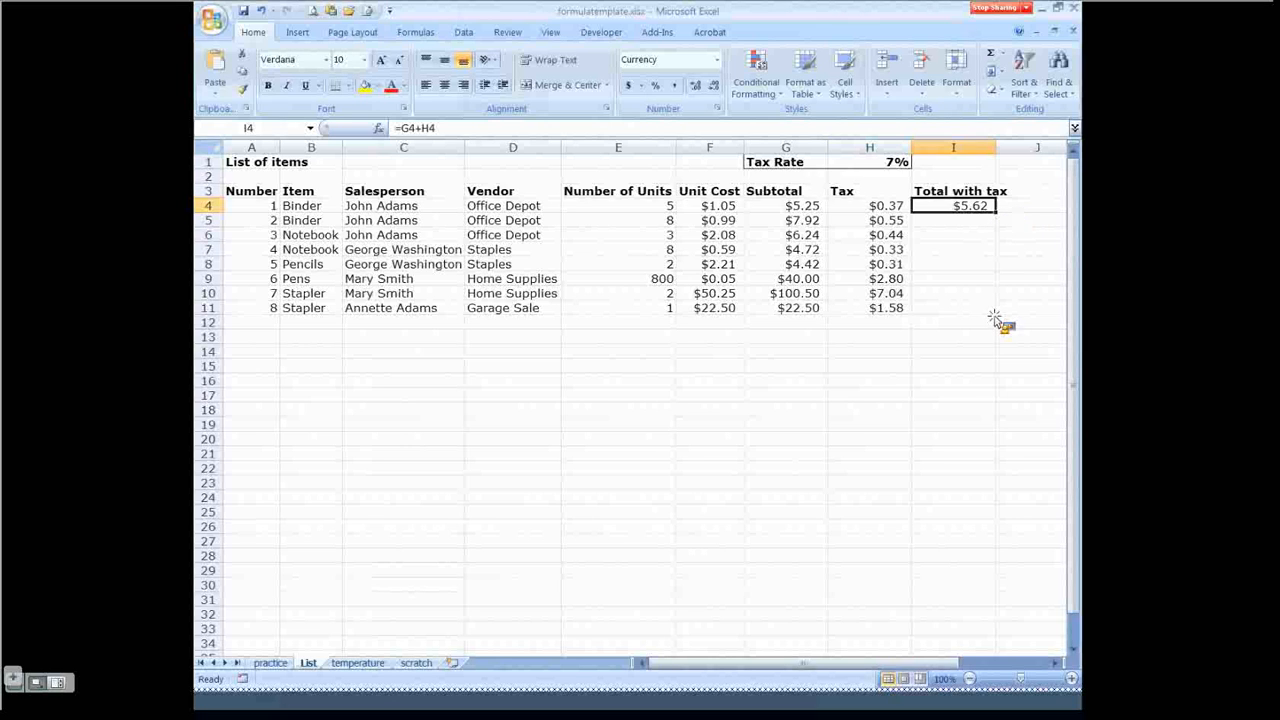
double_click(996, 212)
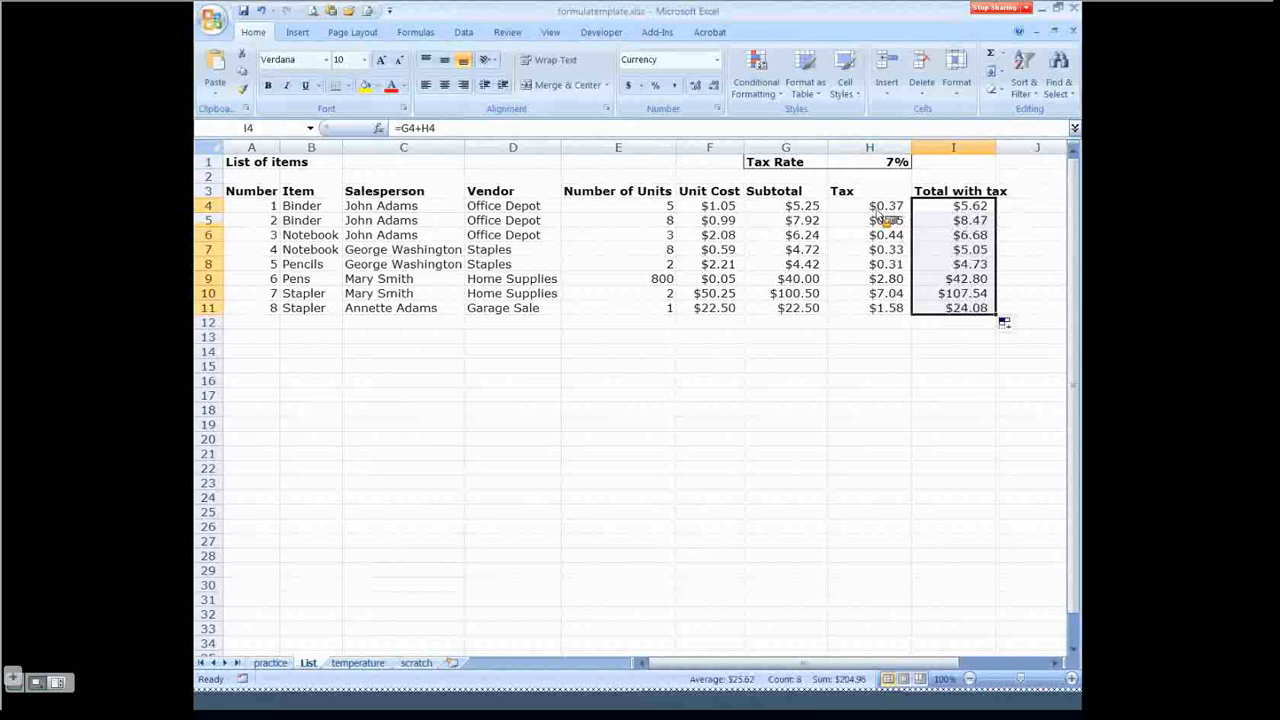